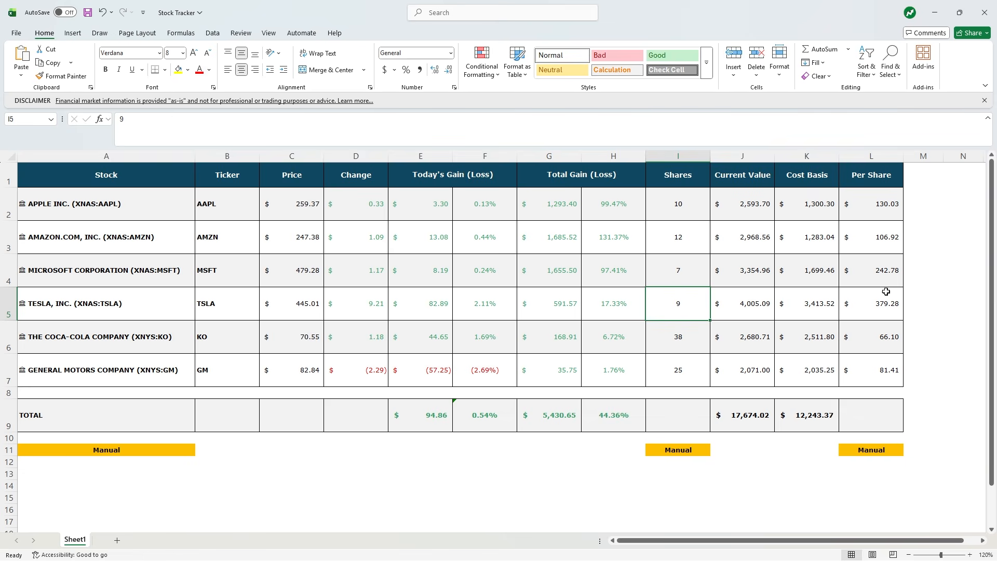
left_click(879, 309)
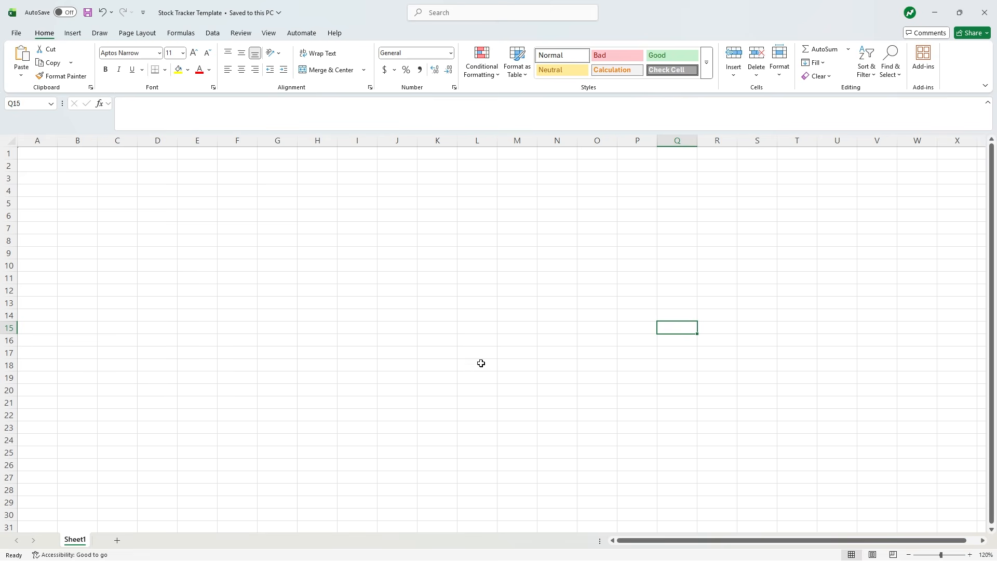
Step: Enter Apple in cell A2 of the empty sheet
left_click(45, 173)
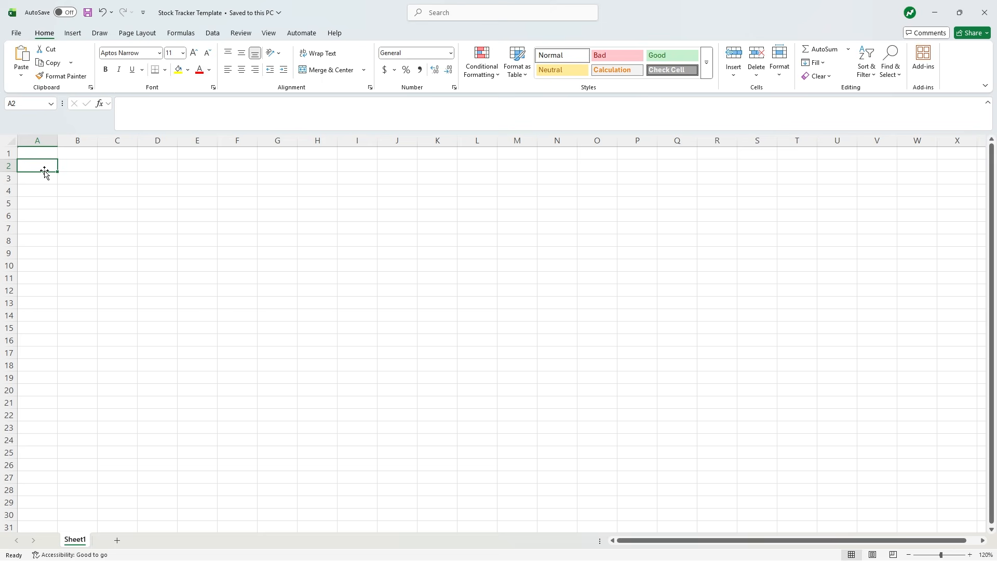
type("Apple")
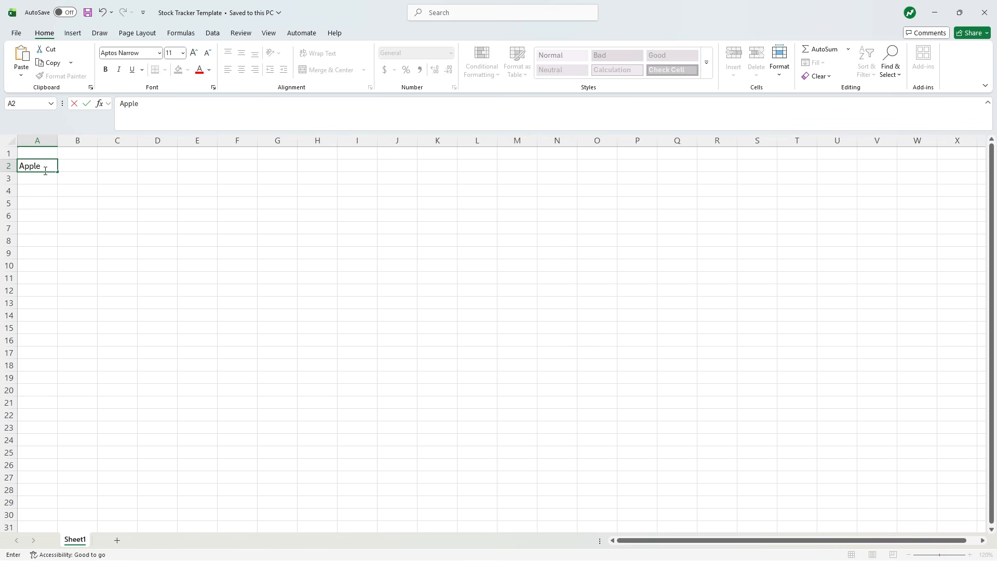
left_click(89, 165)
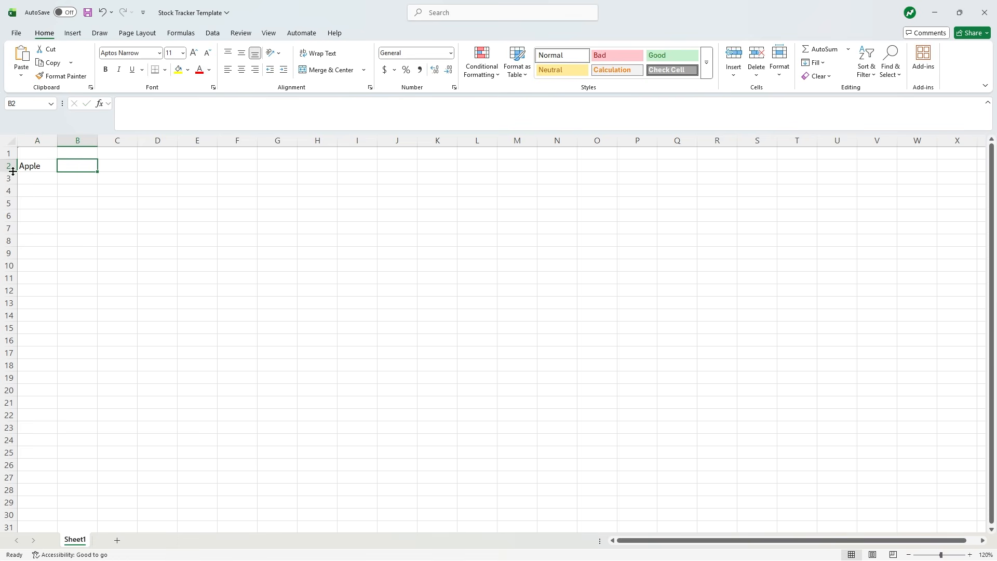
Step: Convert cell A2 to the Stocks data type using the Nasdaq Stock Market AAPL match, and autofit column A
left_click(33, 165)
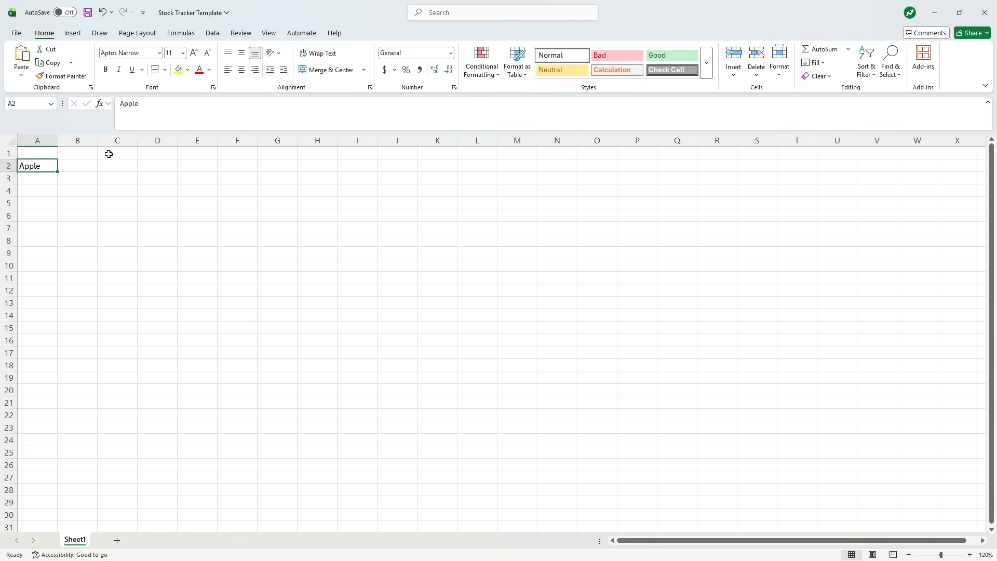
left_click(213, 35)
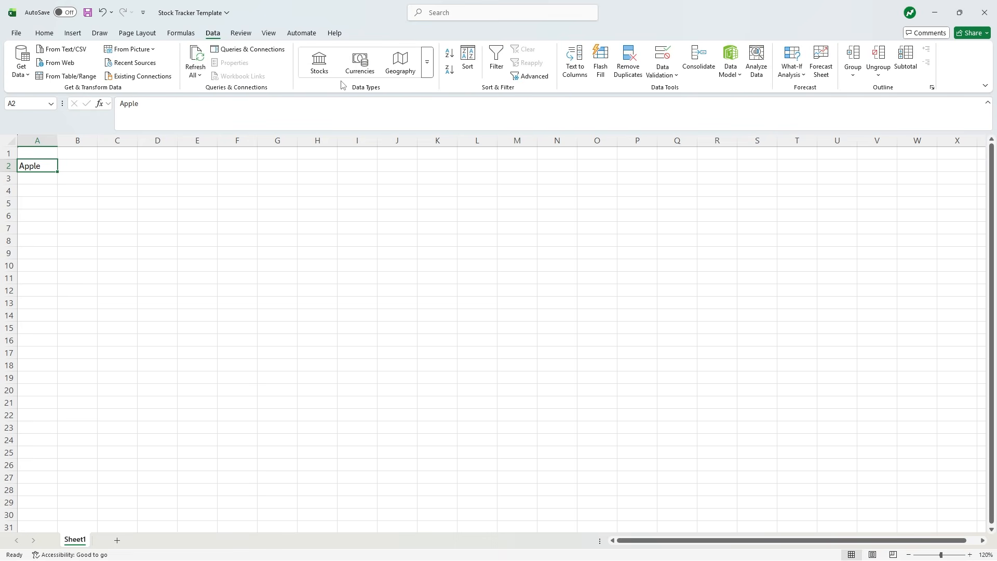
left_click(323, 66)
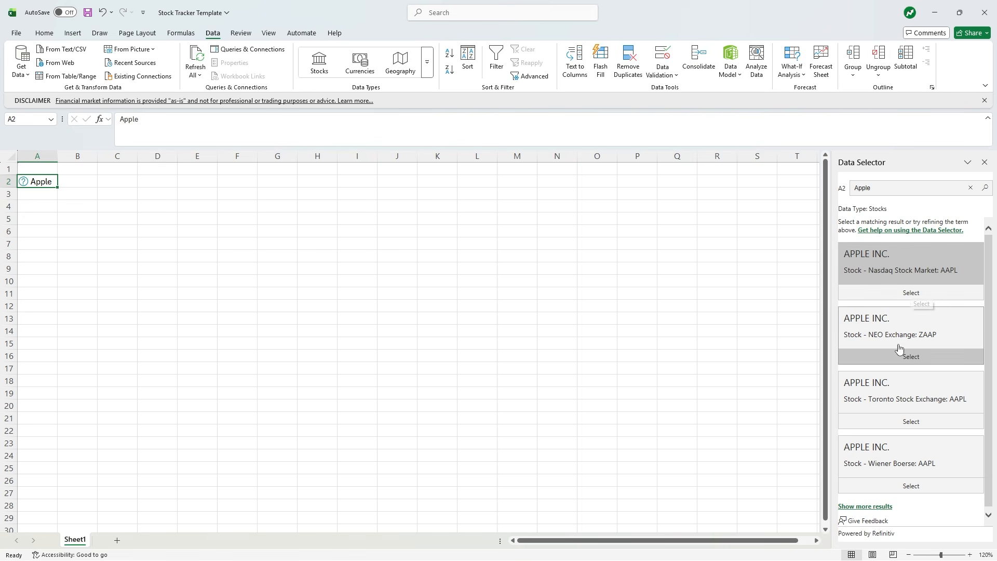
left_click(905, 296)
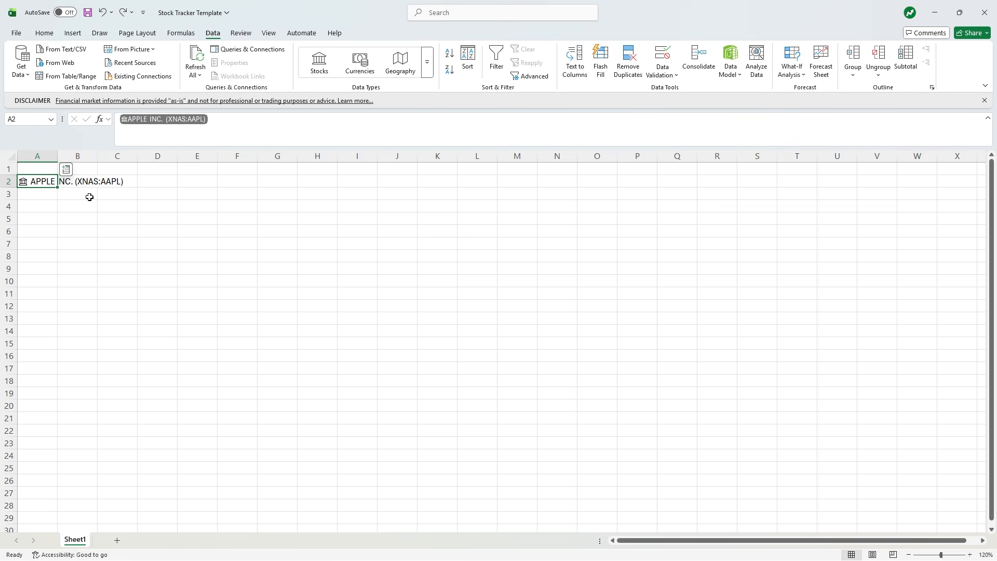
double_click(57, 154)
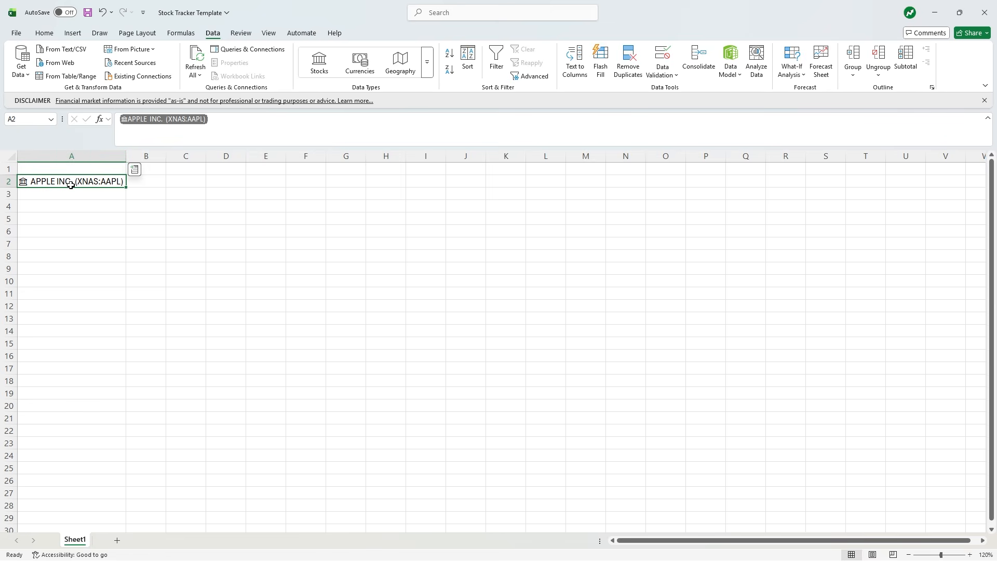
Step: Enter Microsoft, Tesla, Coca Cola and General Motors in cells A3 to A6
left_click(80, 195)
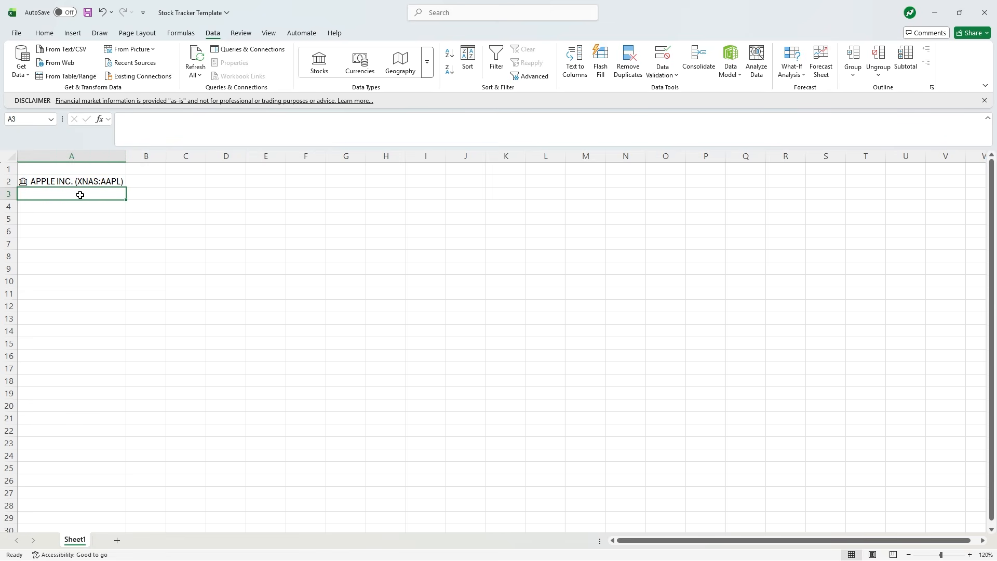
type("Microsoft")
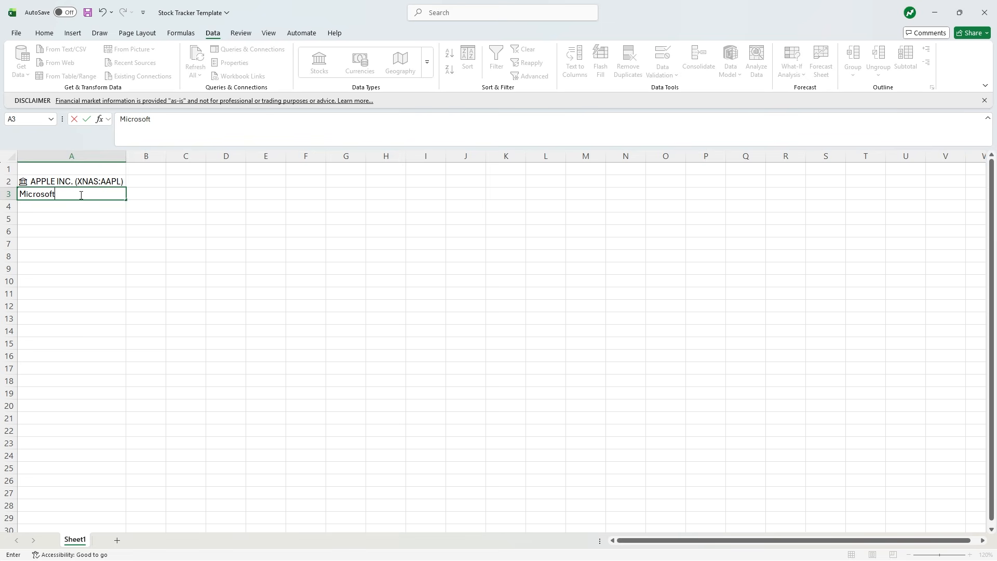
key("Return")
type("Tesla")
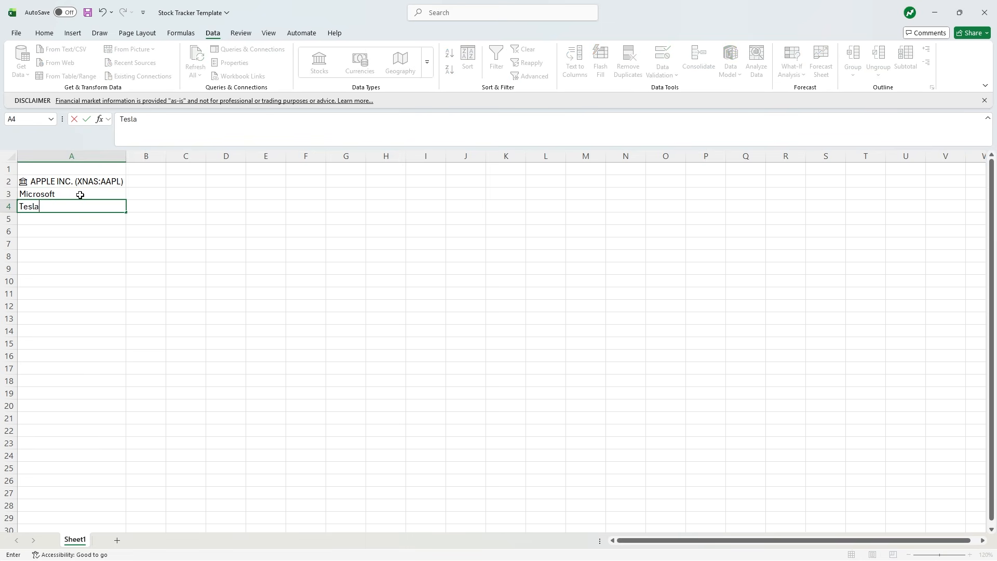
key("Return")
type("Coc")
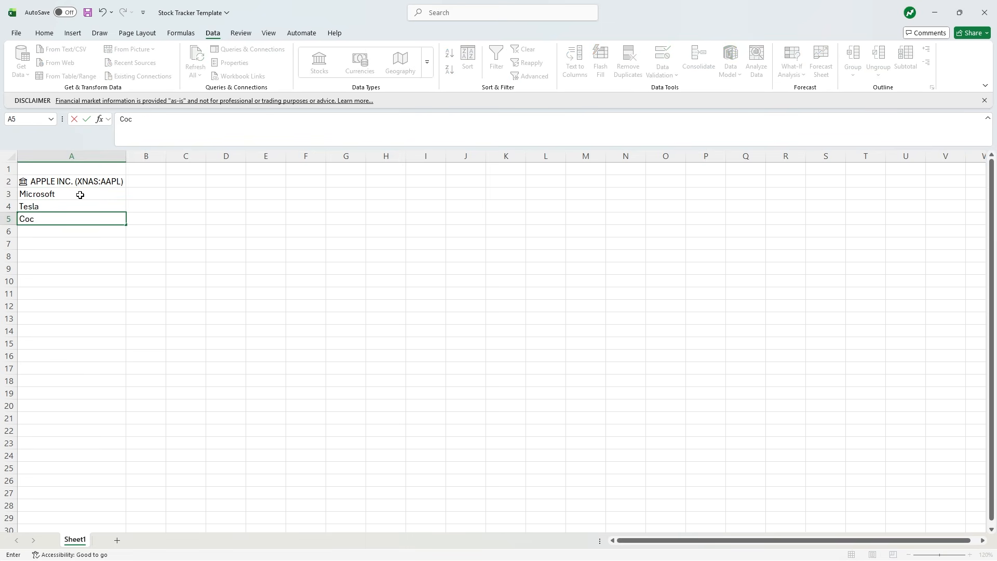
type("a Cola")
key("Return")
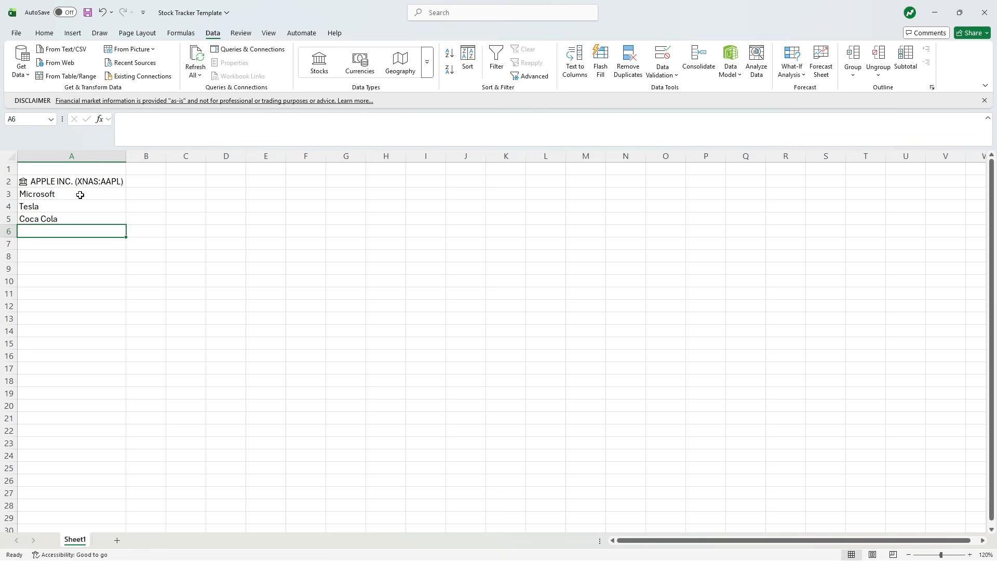
type("General")
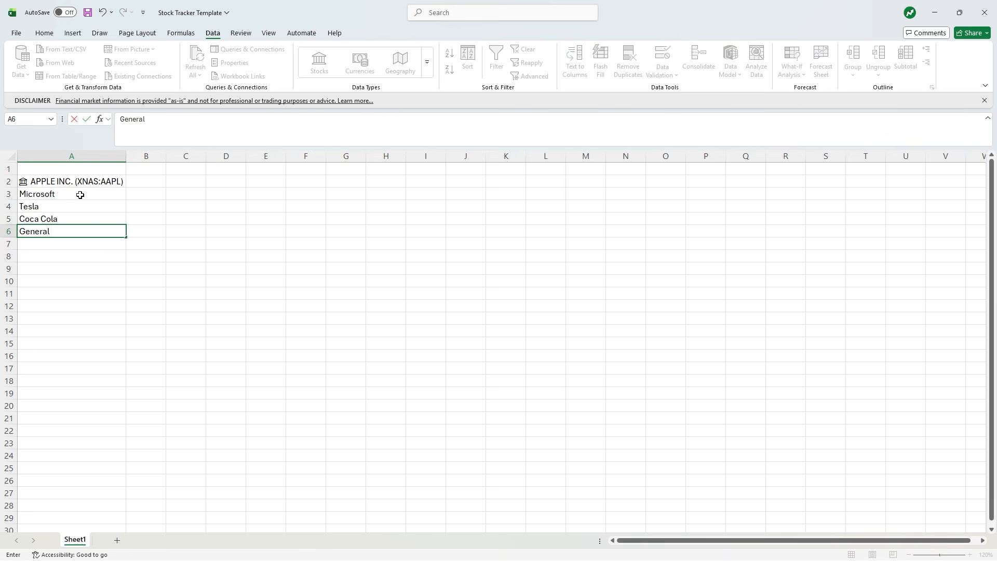
type(" Motors")
Step: Convert cells A3:A6 to the Stocks data type and autofit column A to the full company names
left_click_drag(80, 195, 78, 232)
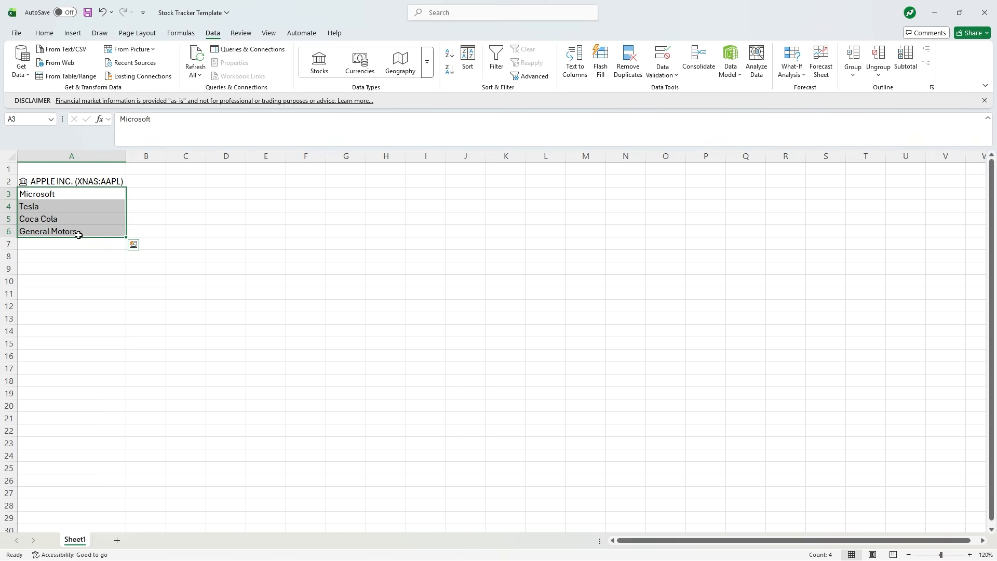
left_click(317, 69)
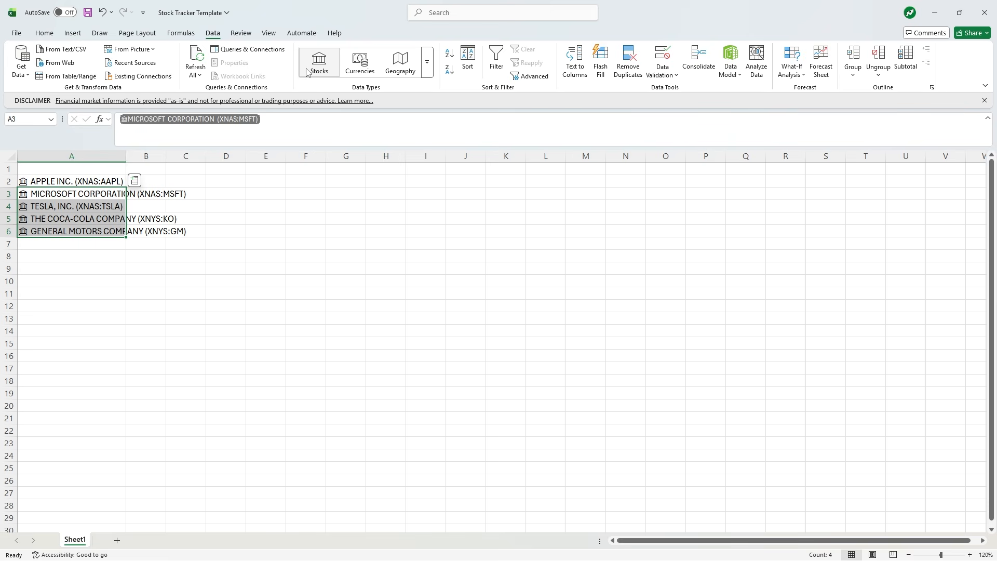
left_click(165, 257)
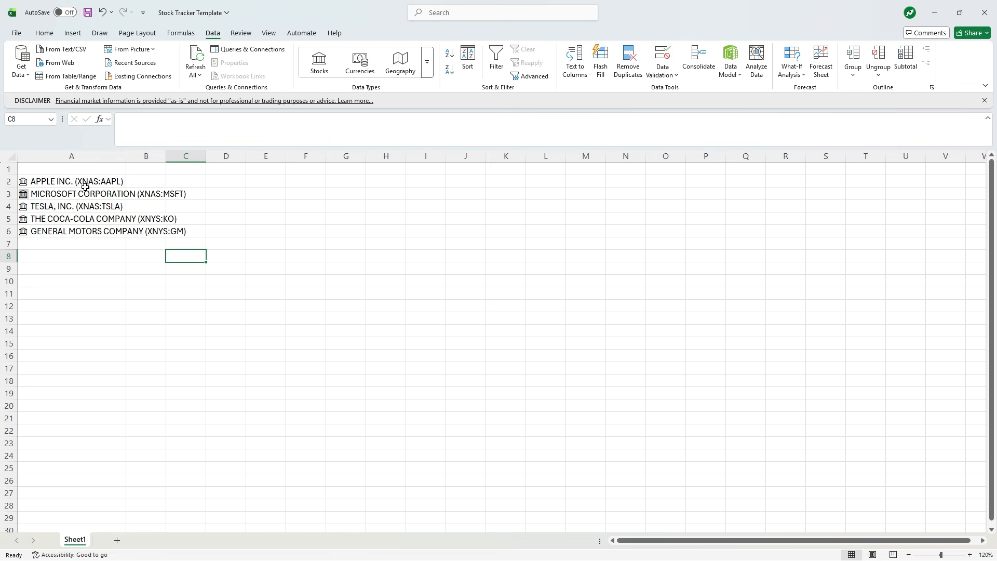
left_click(152, 196)
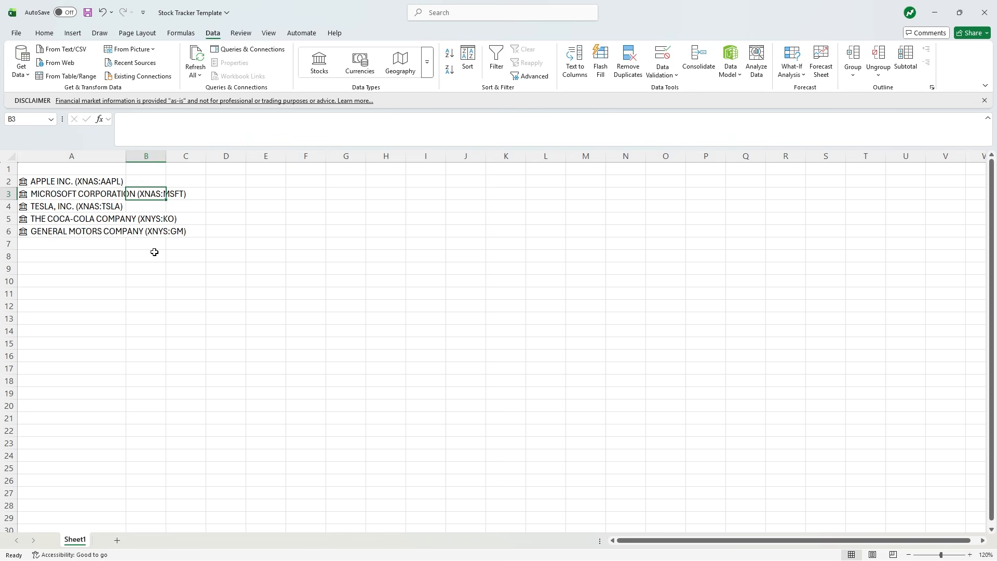
double_click(126, 160)
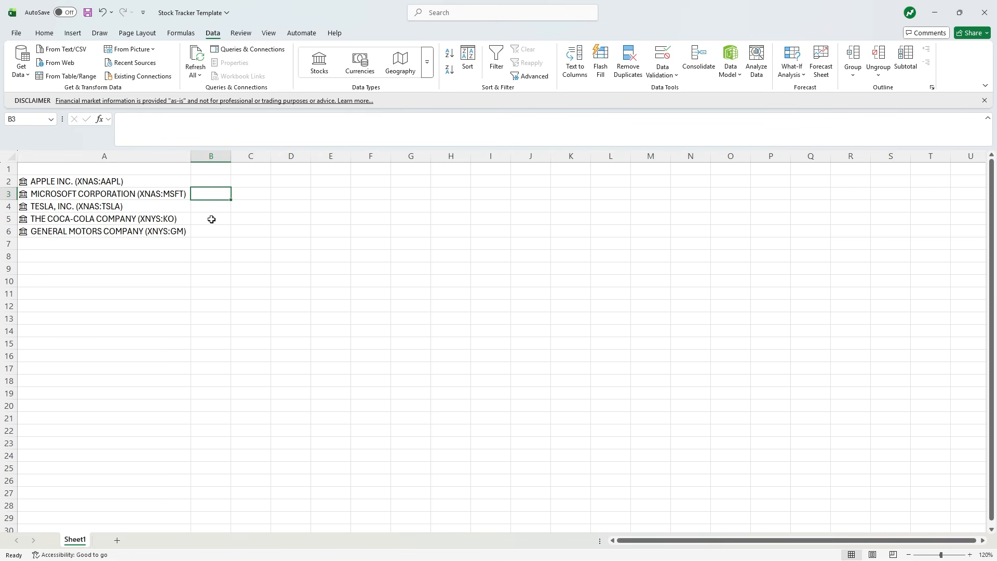
Step: Enter the formula =A2.[Ticker symbol] in cell B2 to extract Apple's ticker
left_click(208, 182)
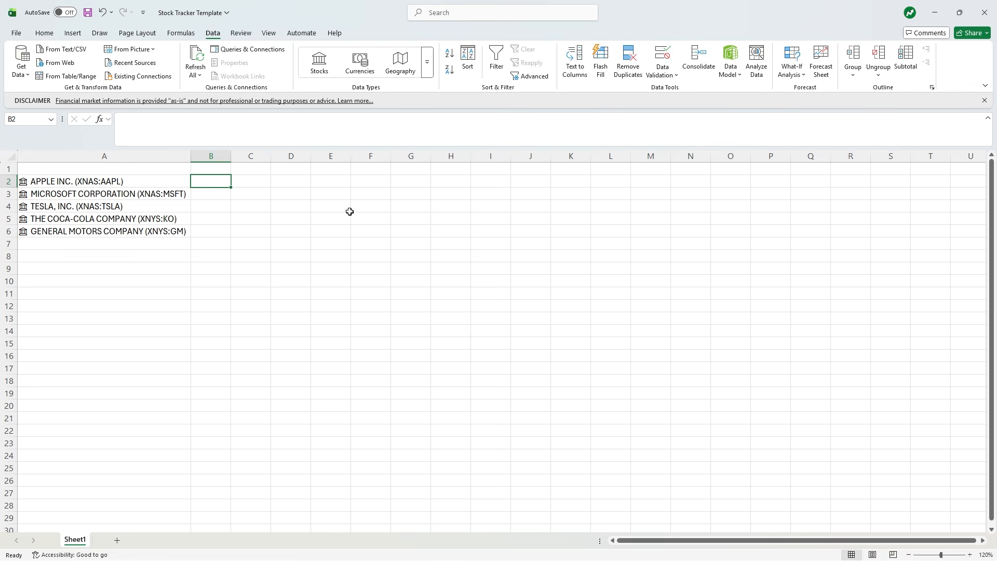
type("=")
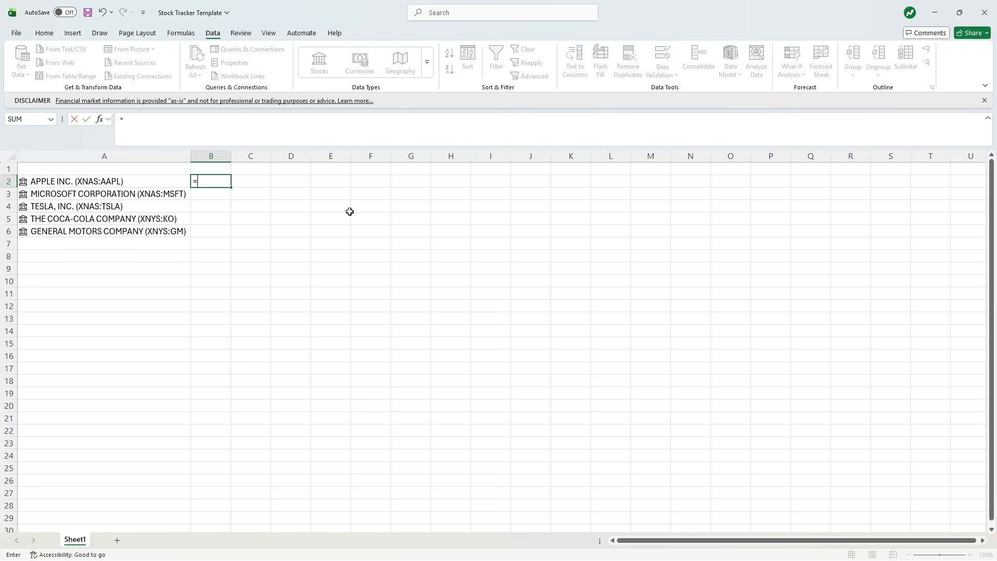
left_click(156, 178)
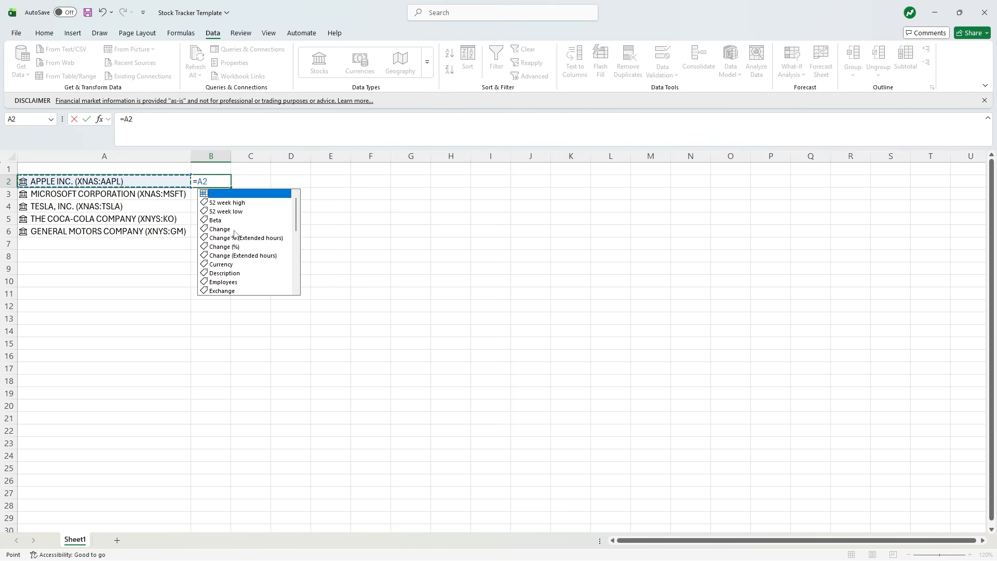
scroll(234, 233, "down", 7)
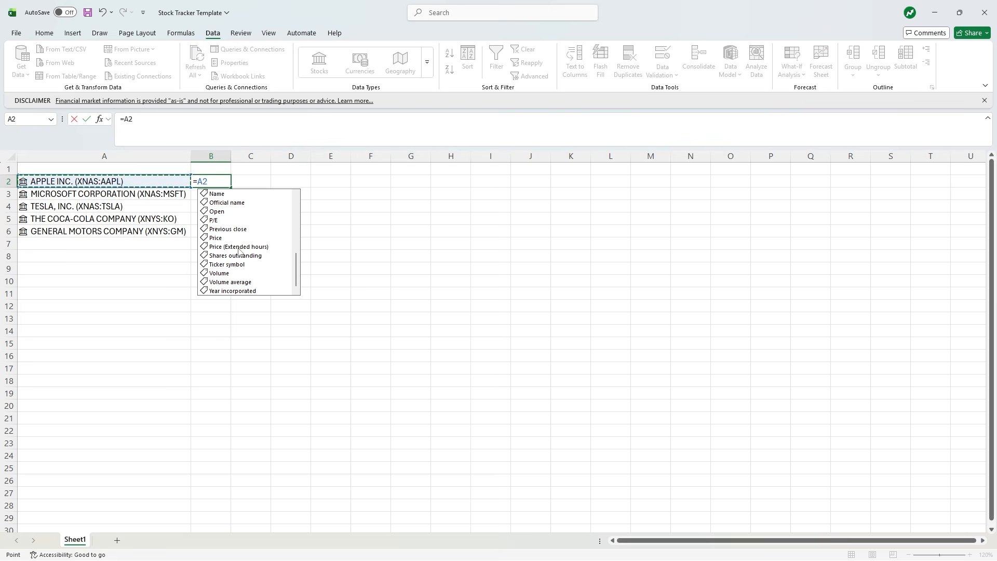
left_click(235, 265)
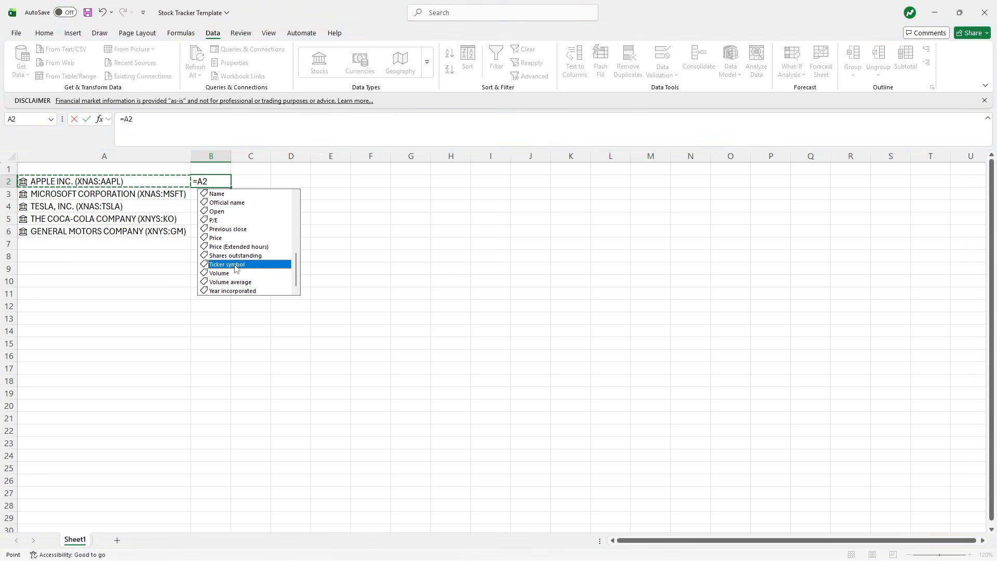
double_click(236, 265)
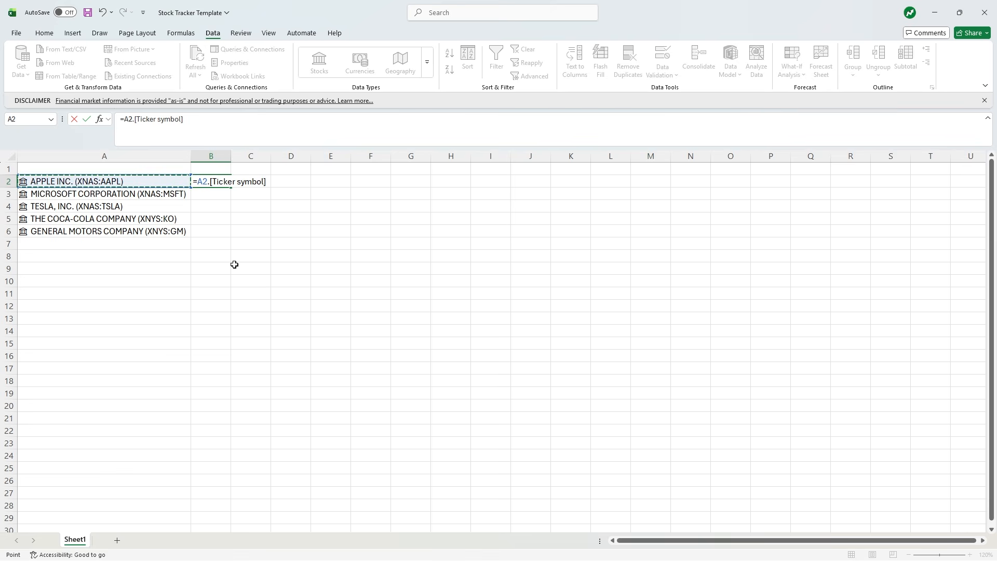
key("Return")
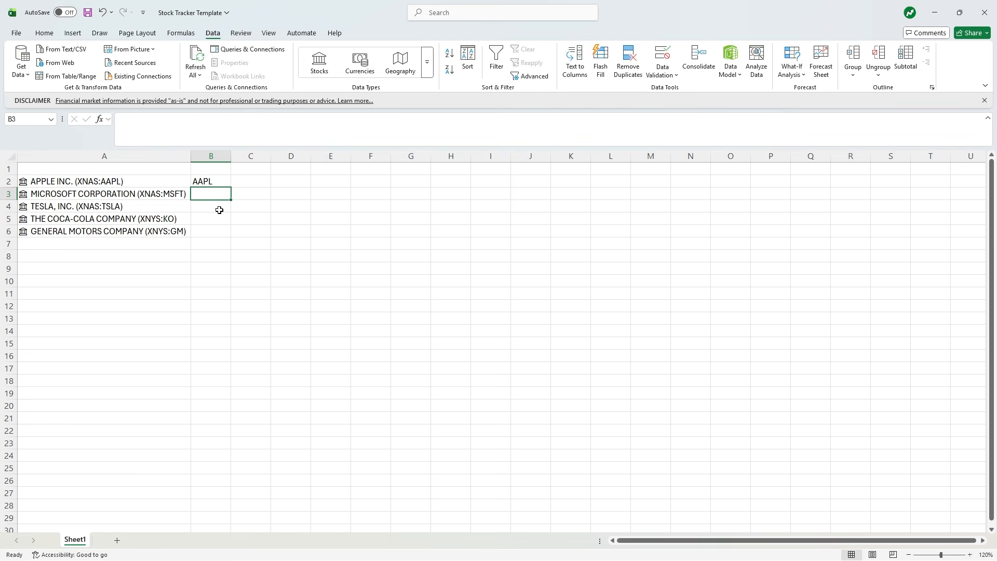
Step: Fill the ticker symbol formula from B2 down to B6
left_click(215, 182)
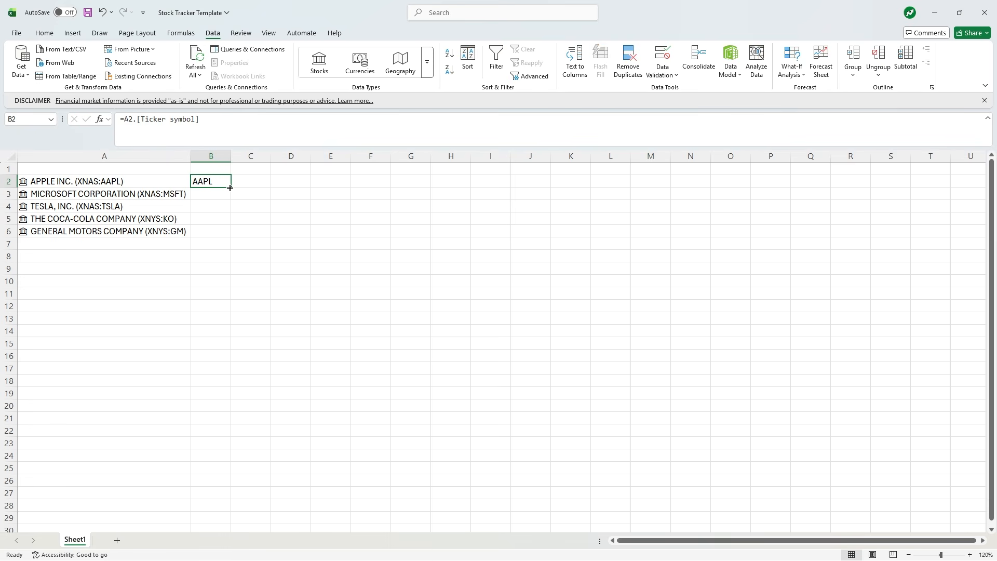
left_click_drag(230, 188, 225, 242)
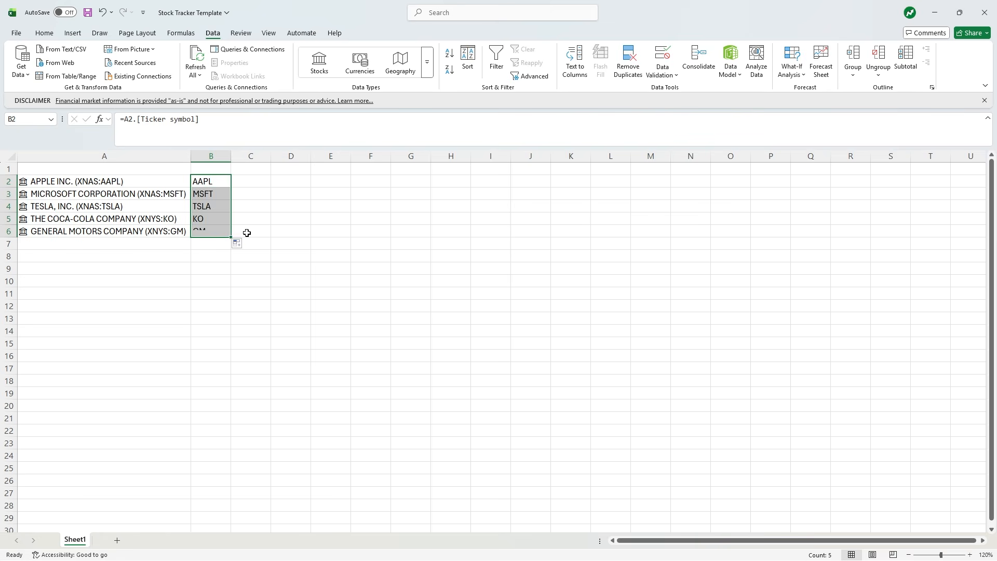
left_click(293, 214)
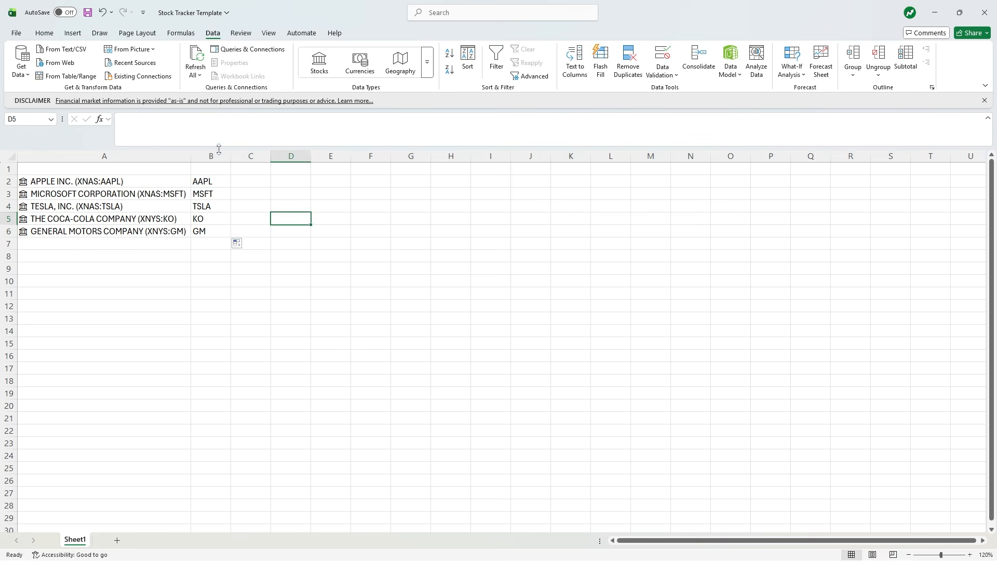
Step: Add the column headers Stock in A1 and Ticker in B1
left_click(12, 168)
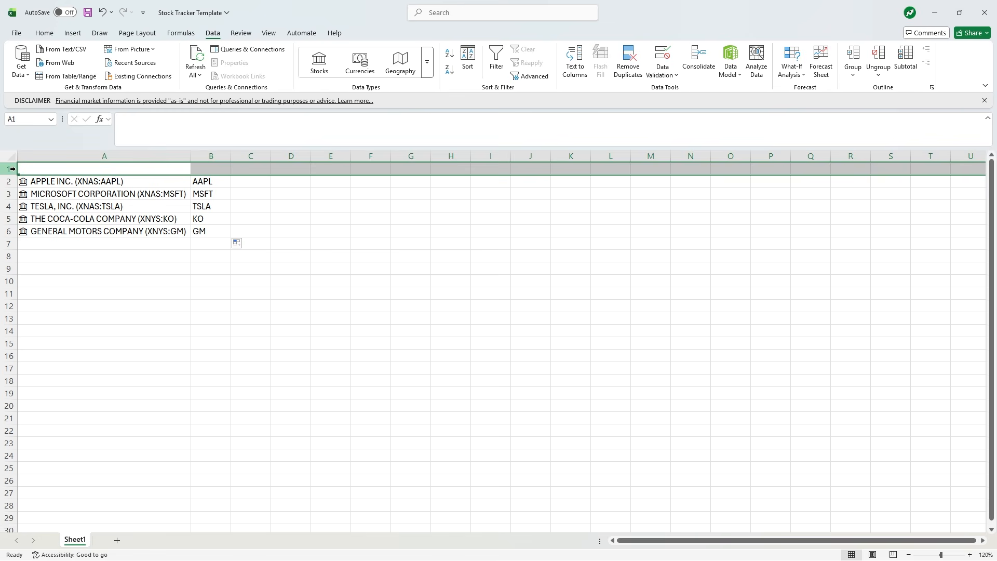
left_click(82, 169)
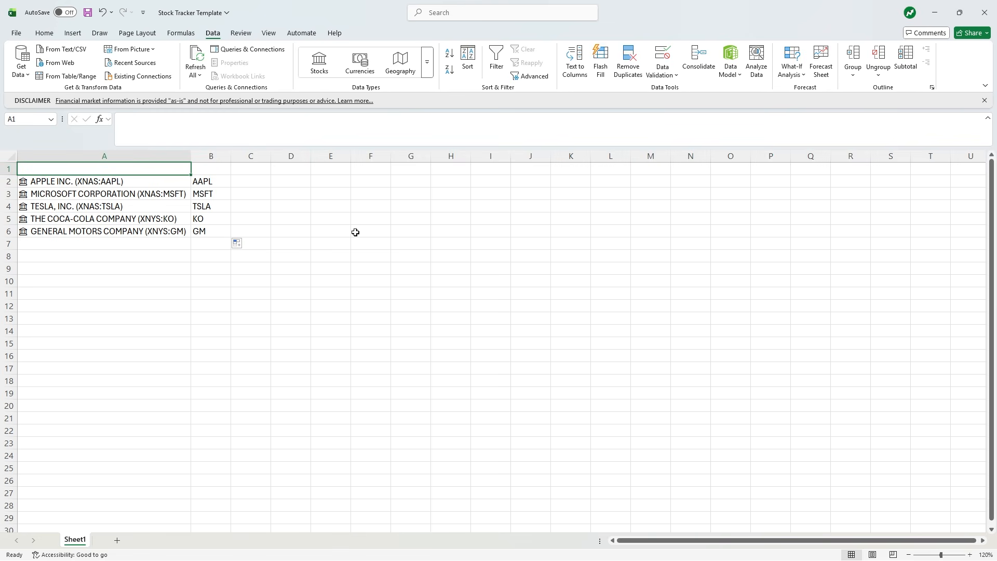
type("Stock")
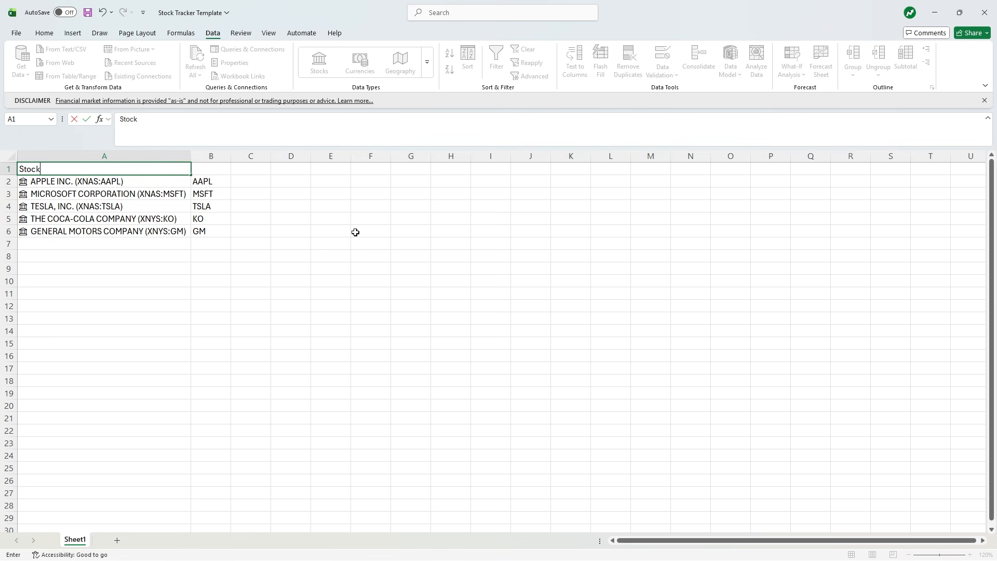
key("Tab")
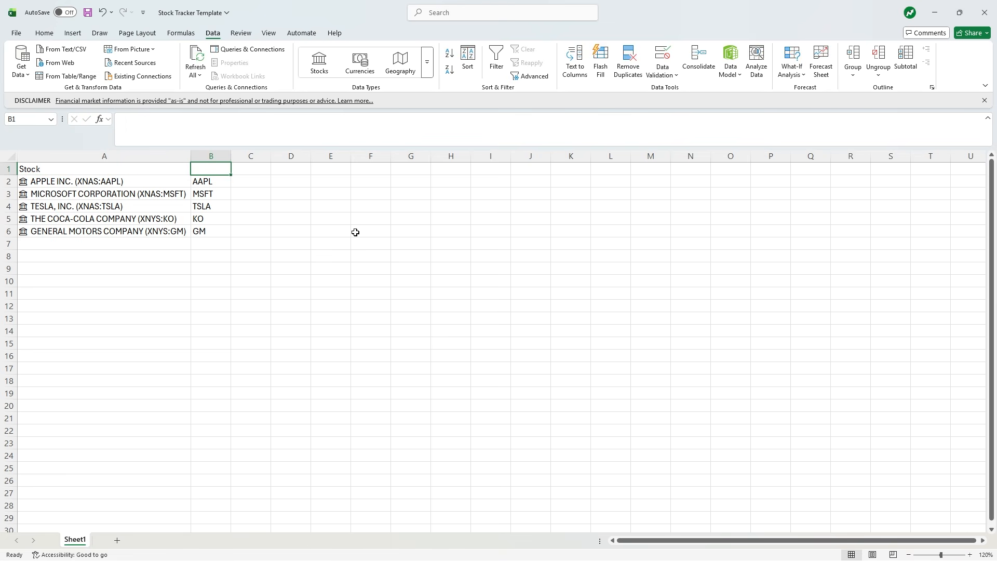
type("Ticker")
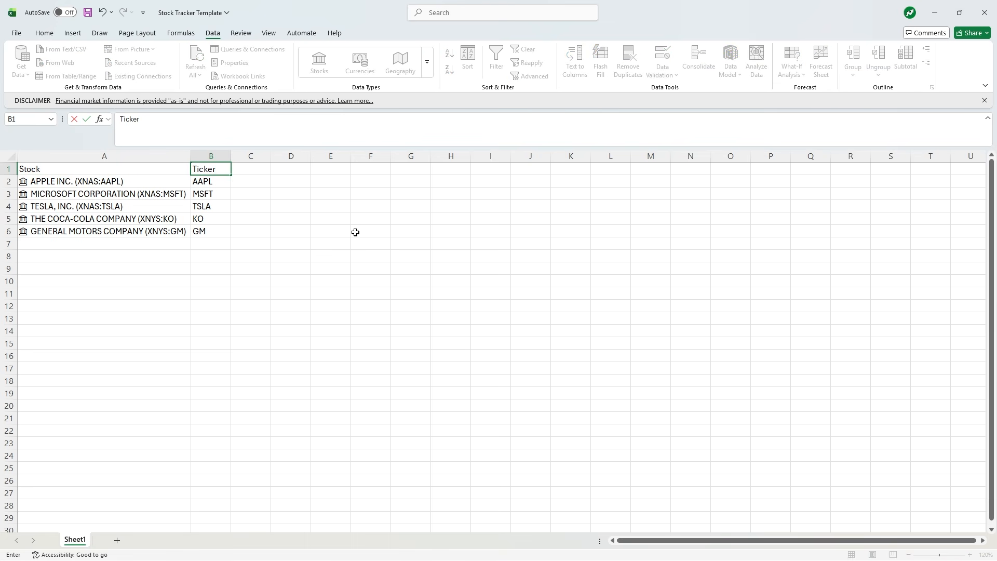
Step: Add the column headers Price in C1, Change in D1 and Today's Gain (Loss) in E1
key("Tab")
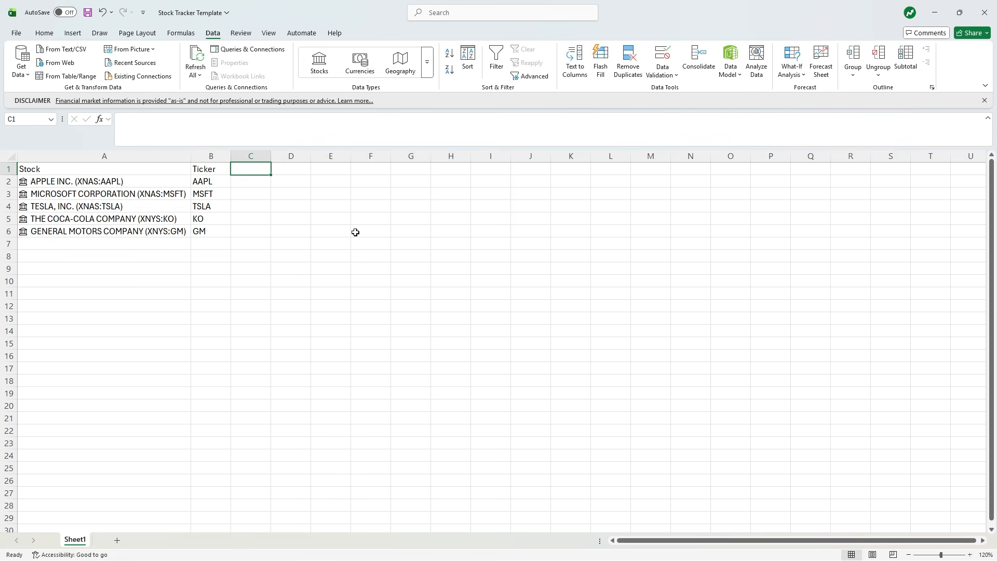
type("Price")
key("Tab")
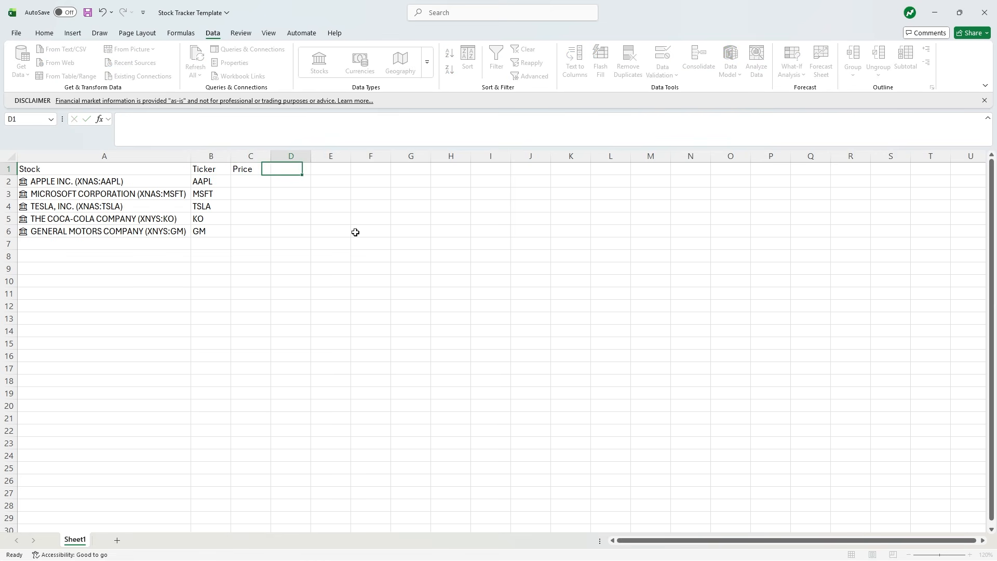
type("Change")
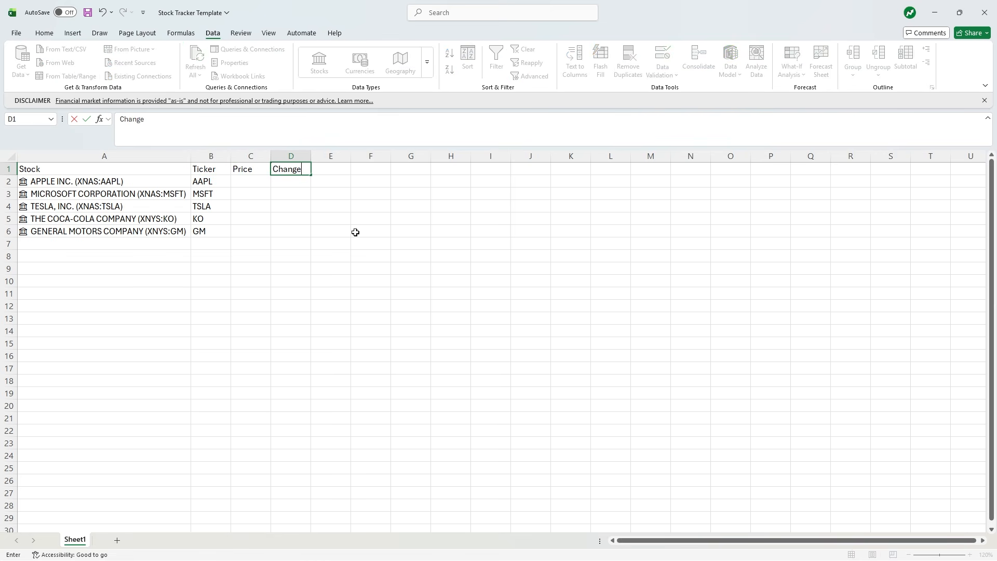
key("Tab")
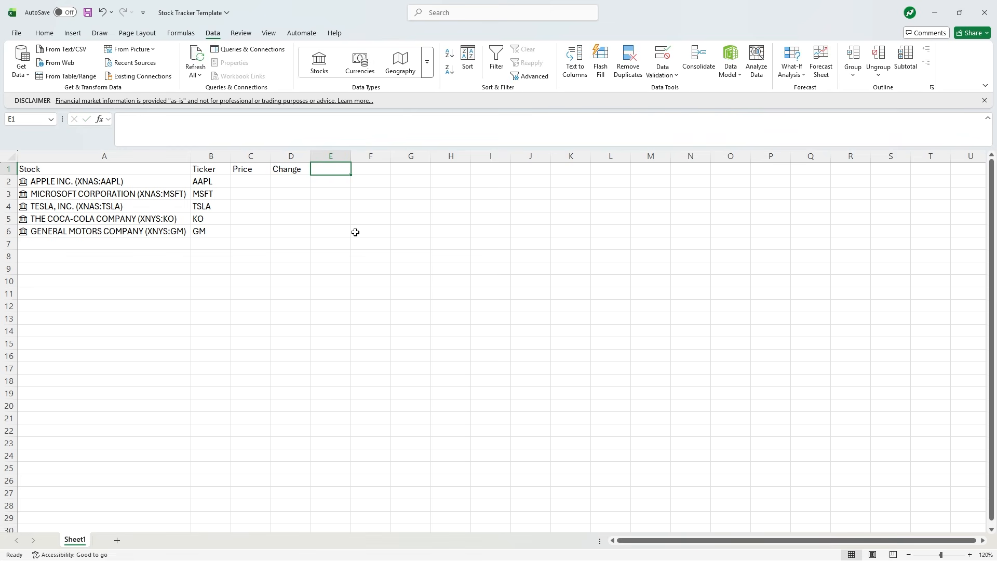
type("Today's")
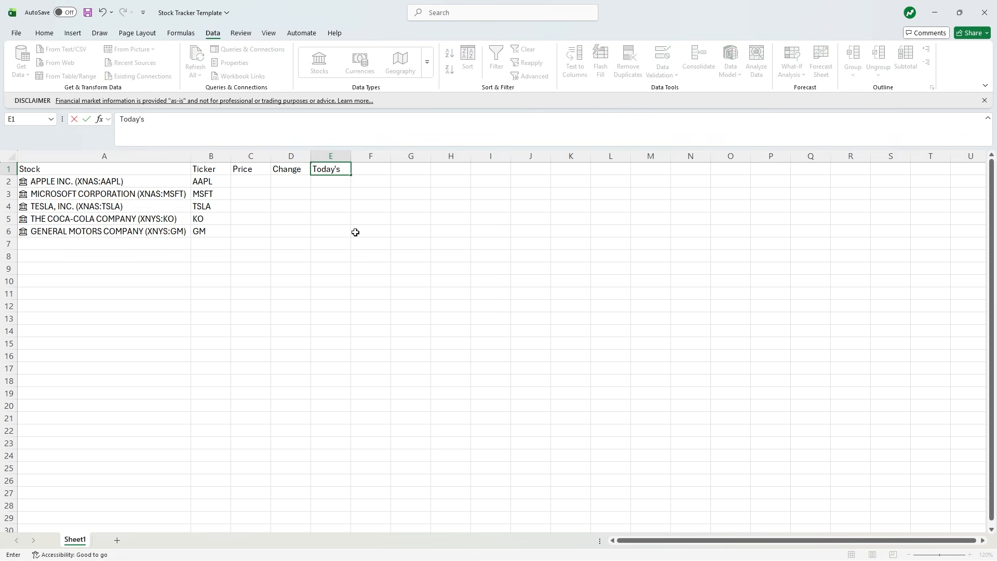
type(" Gain (Loss)")
key("Tab")
key("Right")
key("Left")
key("Left")
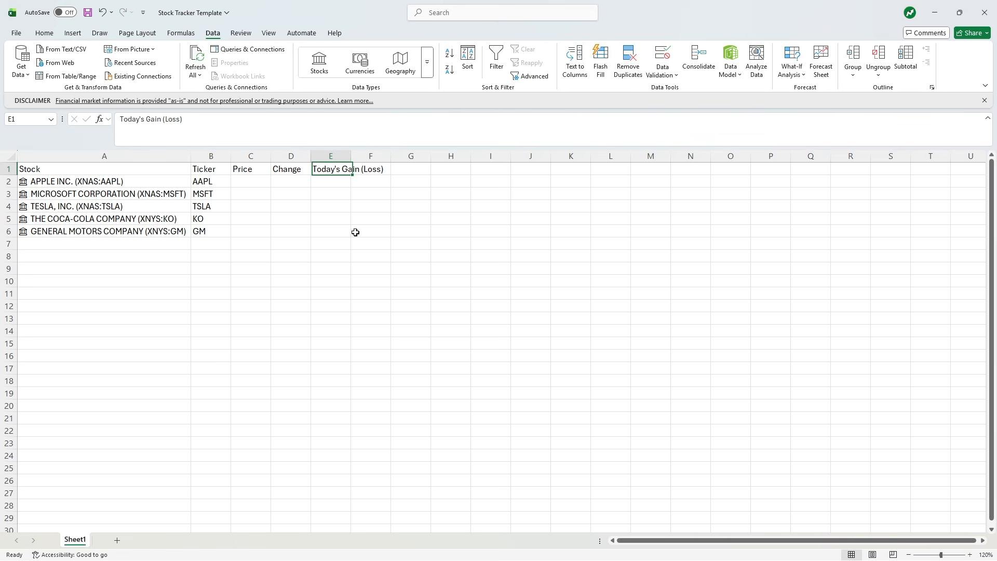
key("Down")
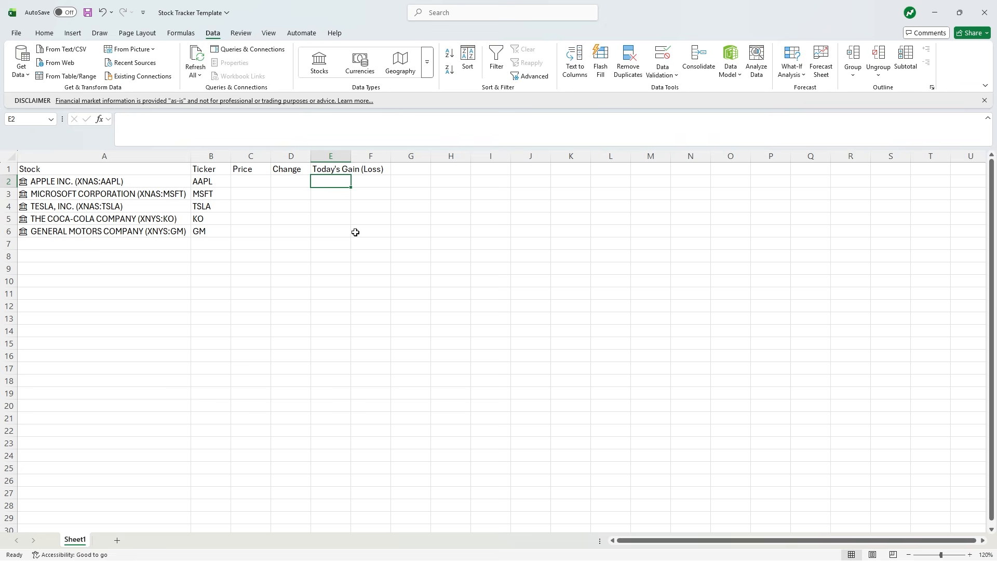
key("Right")
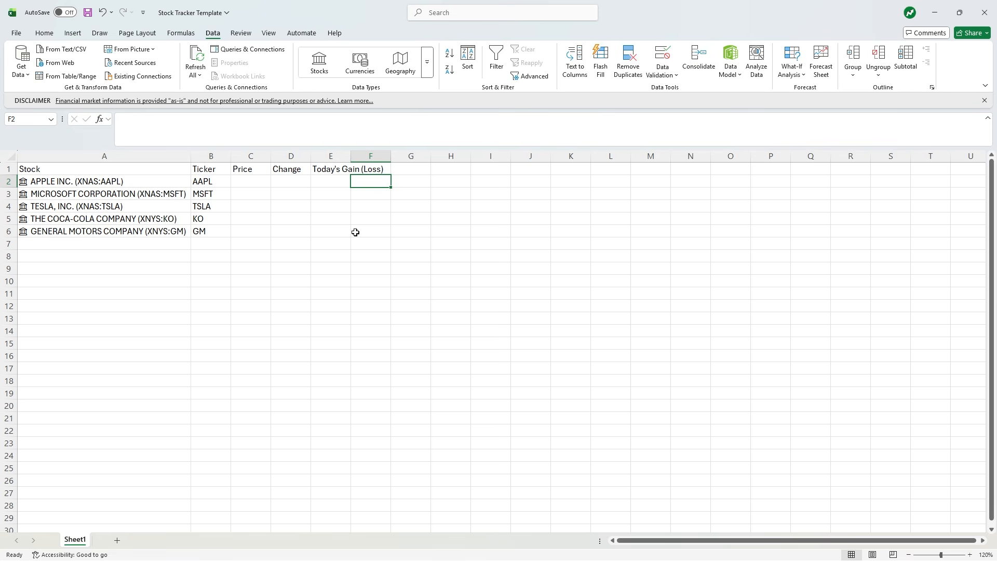
key("Left")
key("Left")
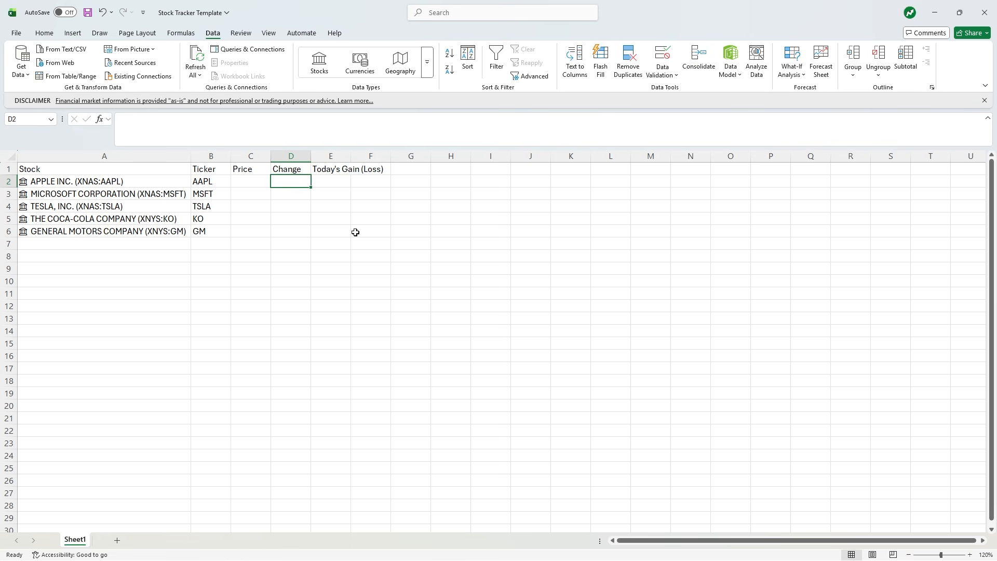
key("Right")
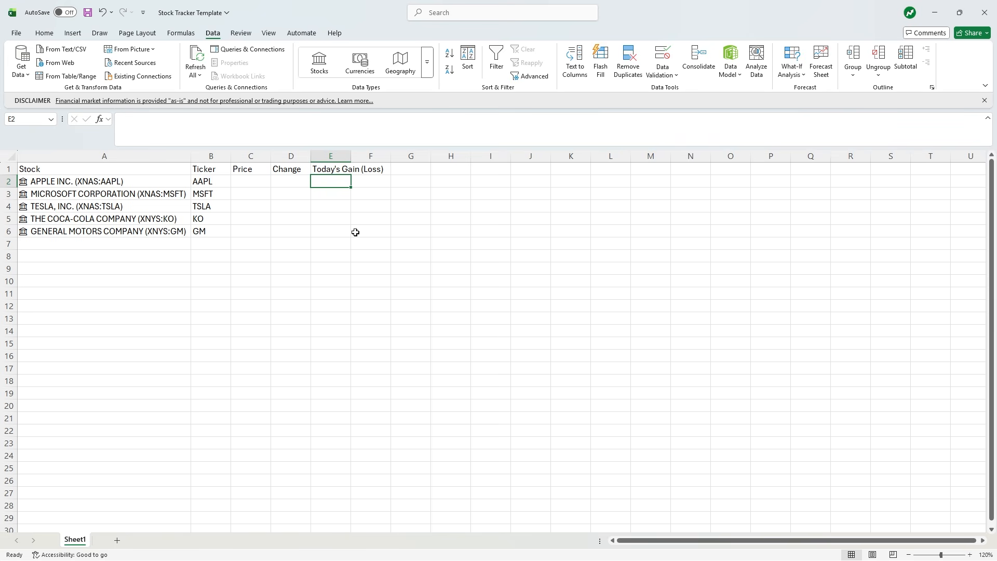
Step: Enter the column header Total Gain (Loss) in cell G1, leaving F1 empty
key("Up")
key("Right")
key("Right")
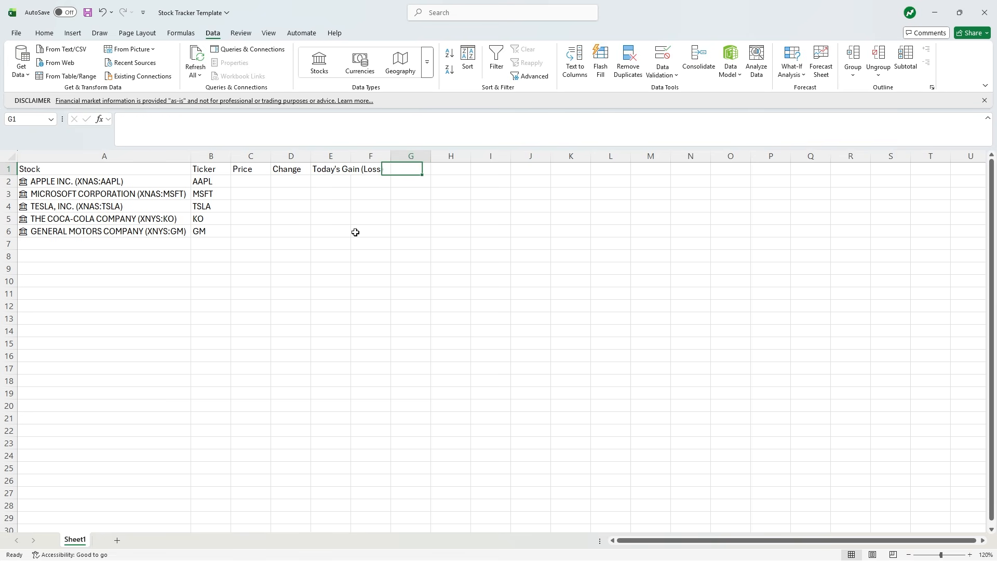
type("Tot")
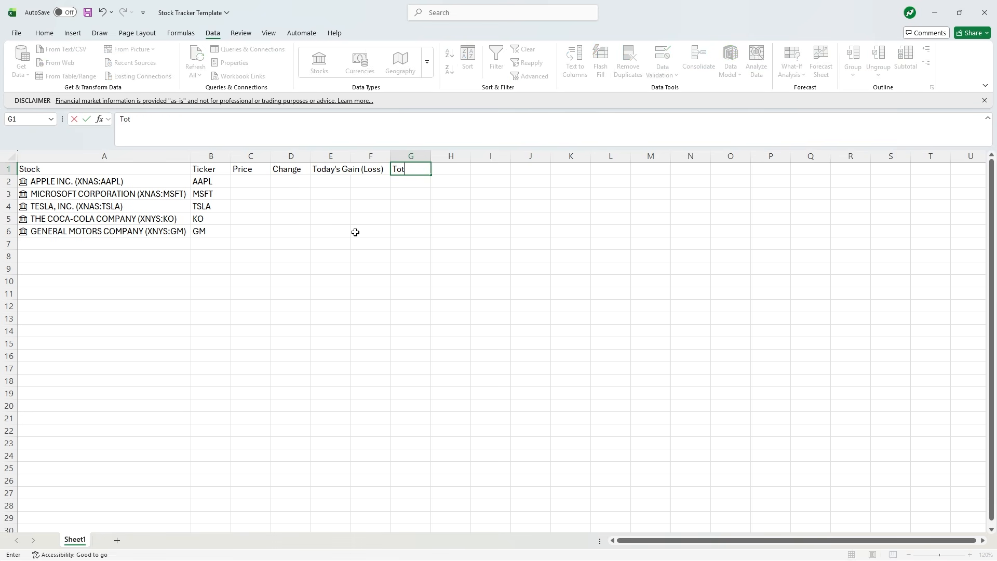
type("al Gain (Los")
key("Return")
Step: Add the column headers Shares in I1 and Current Value in J1
key("Up")
key("Right")
key("Right")
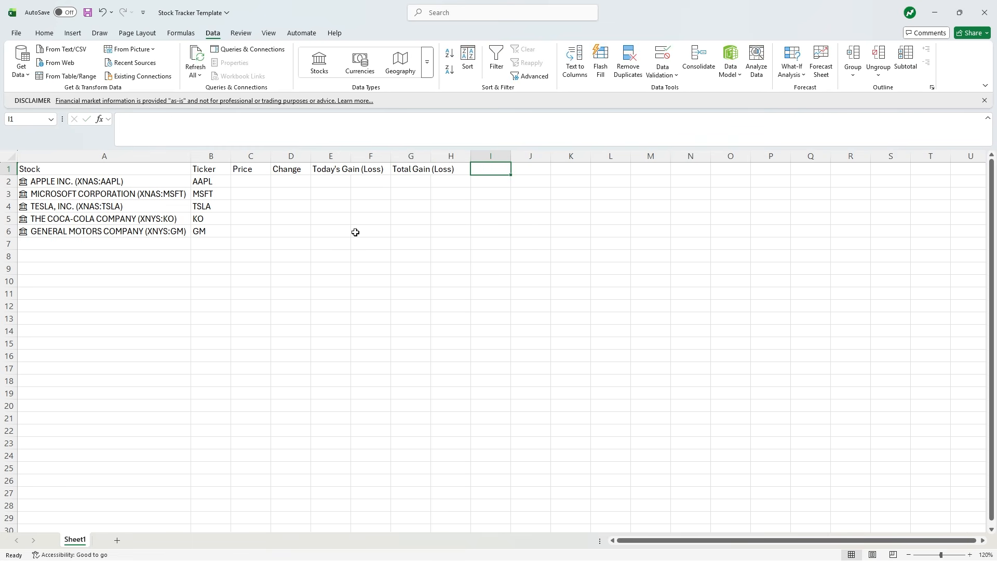
type("Shares")
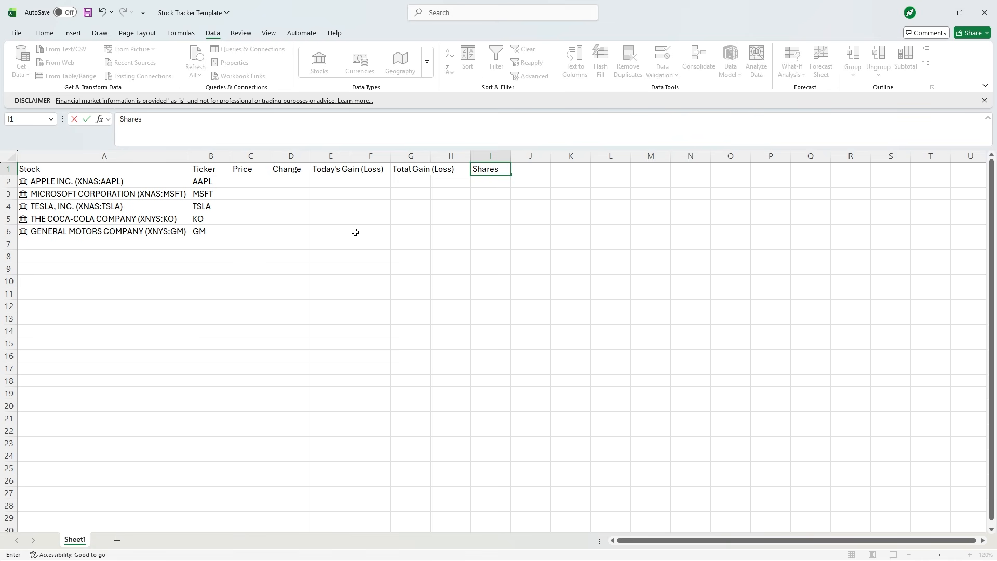
key("Tab")
type("Cu")
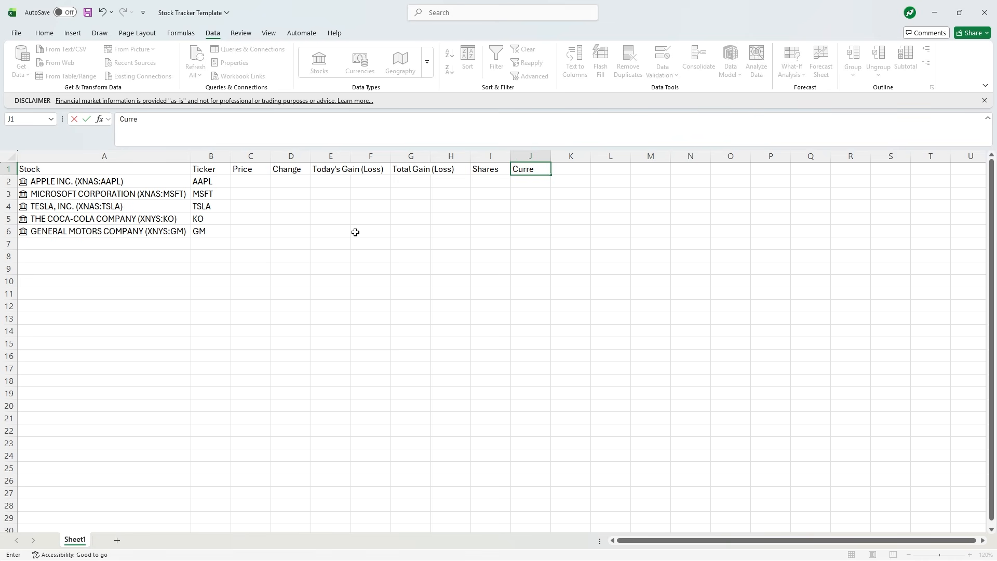
key("BackSpace")
key("BackSpace")
type("alue")
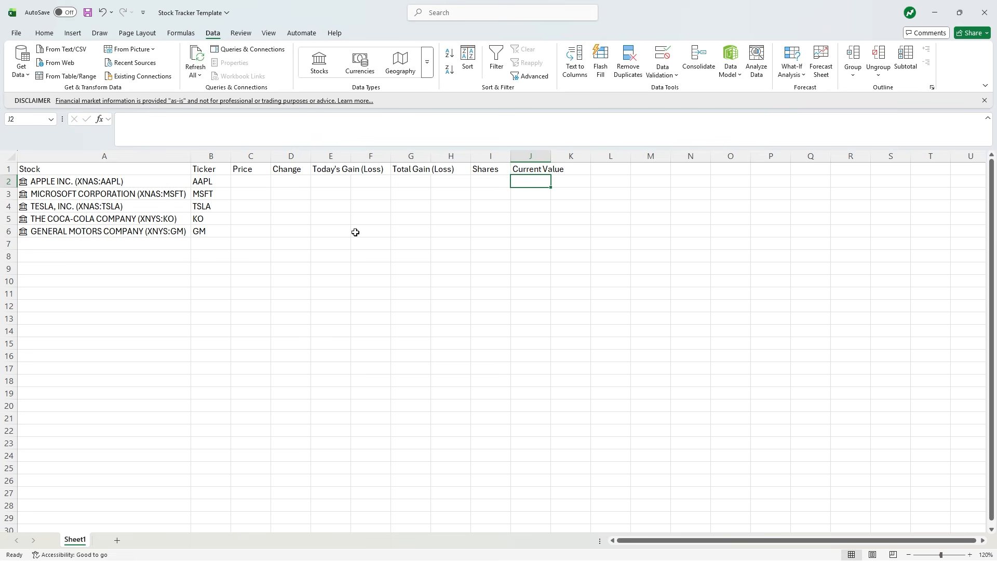
Step: Add the column headers Cost Basis in K1 and Per Share in L1
key("Tab")
type("Cost Basis")
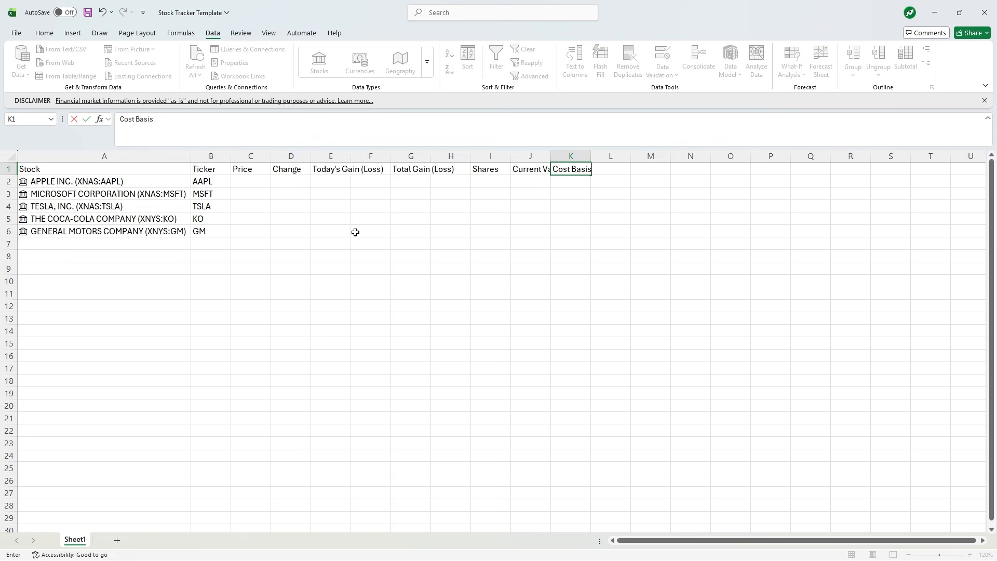
key("Tab")
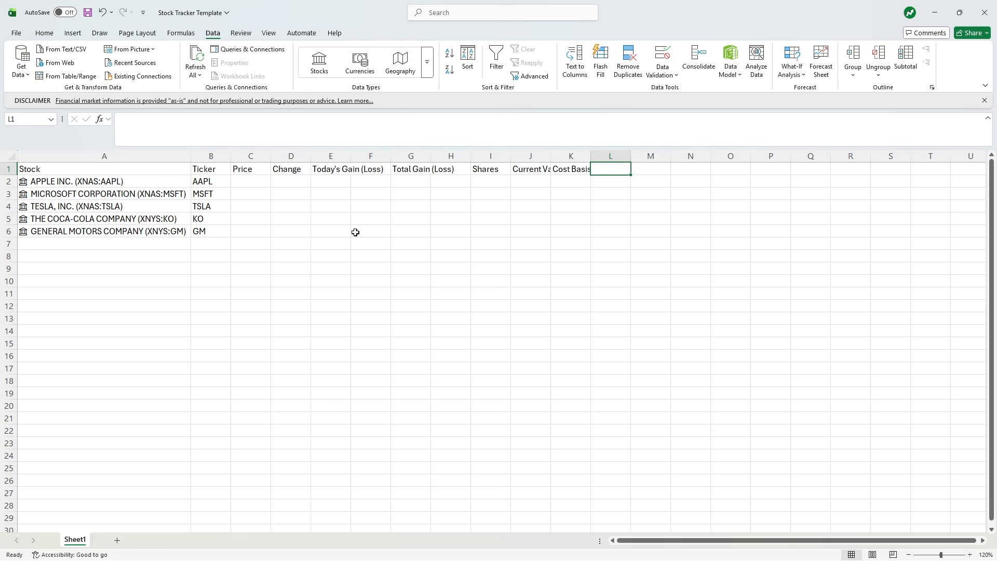
type("Per Share")
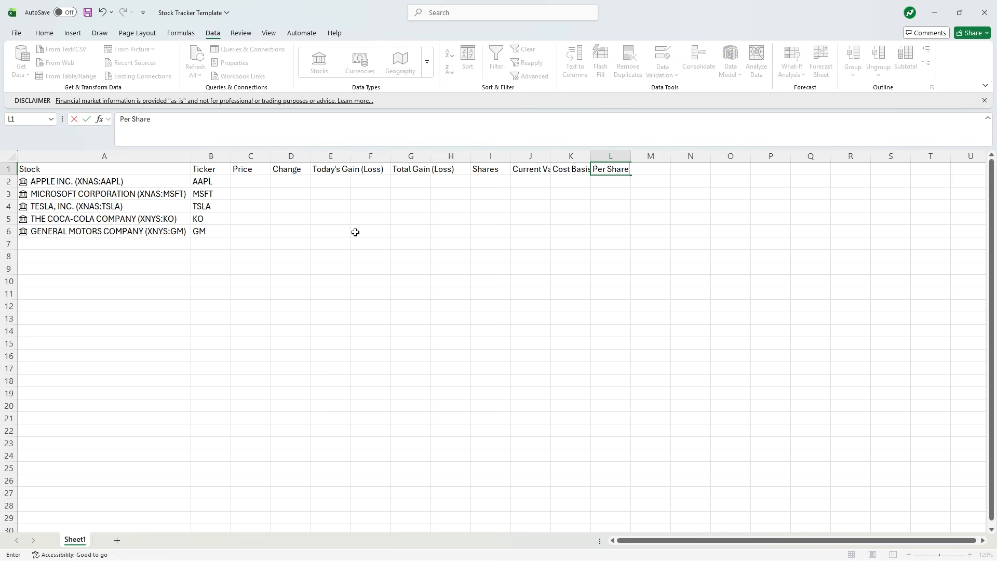
key("Tab")
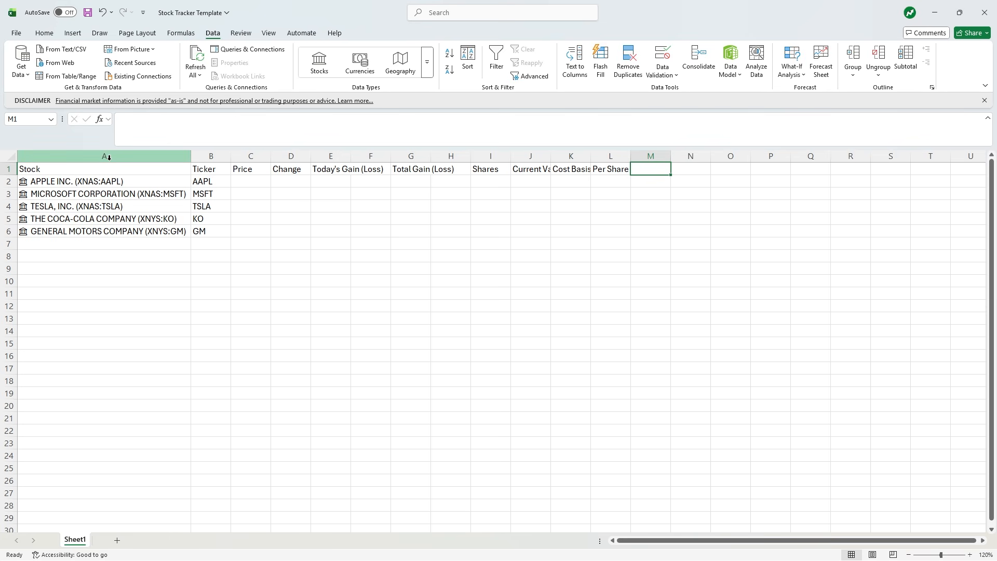
Step: Set the width of column A to 40
left_click(109, 158)
right_click(109, 159)
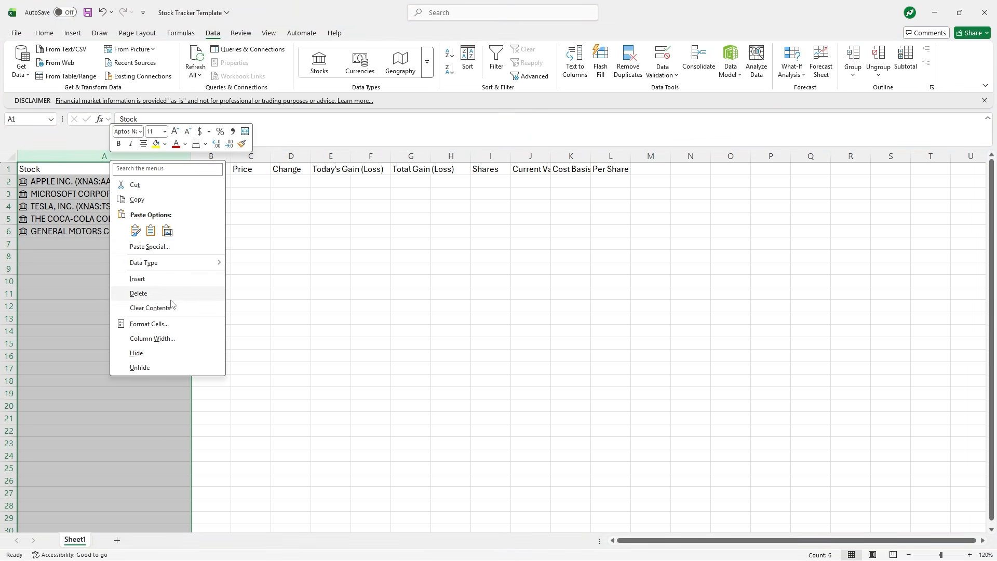
left_click(170, 341)
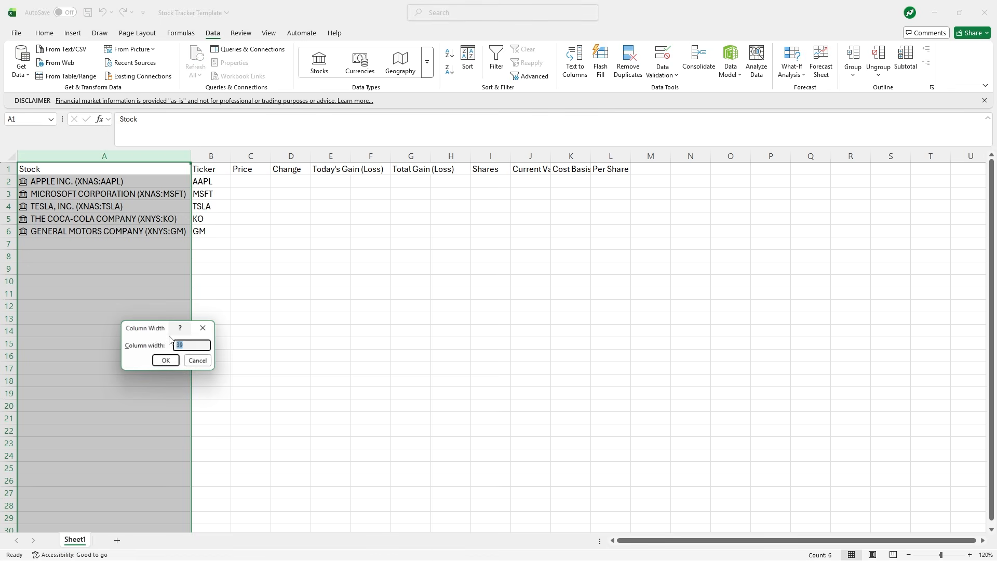
type("4")
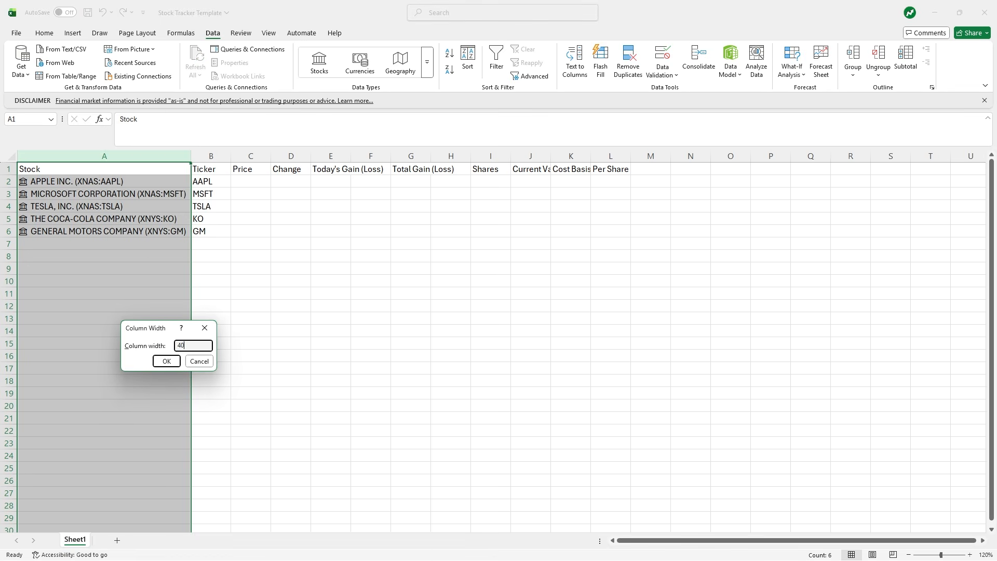
type("0")
left_click(167, 361)
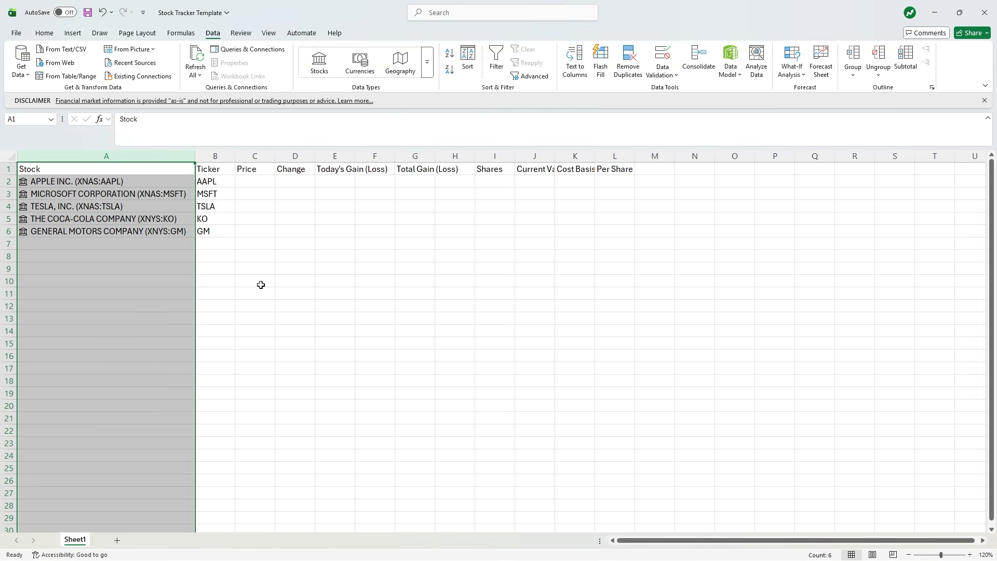
Step: Set the width of columns B through L to 14
left_click(261, 285)
left_click_drag(215, 155, 602, 167)
right_click(613, 157)
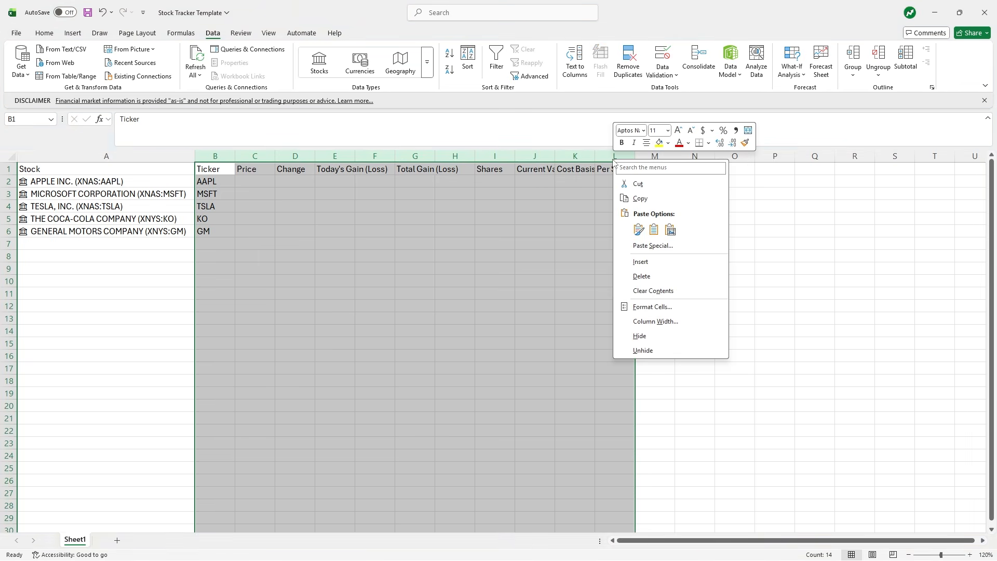
left_click(656, 321)
type("14")
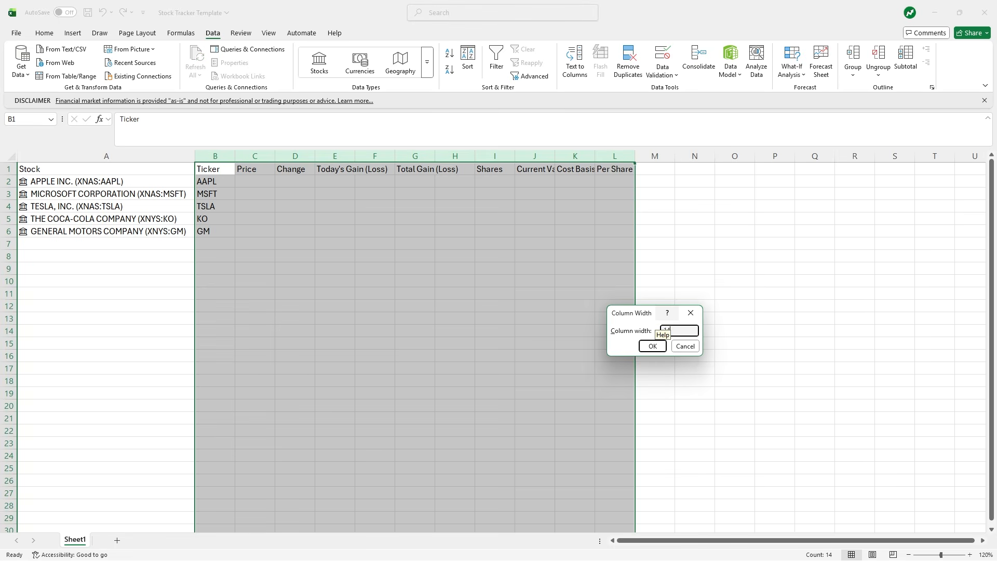
key("Return")
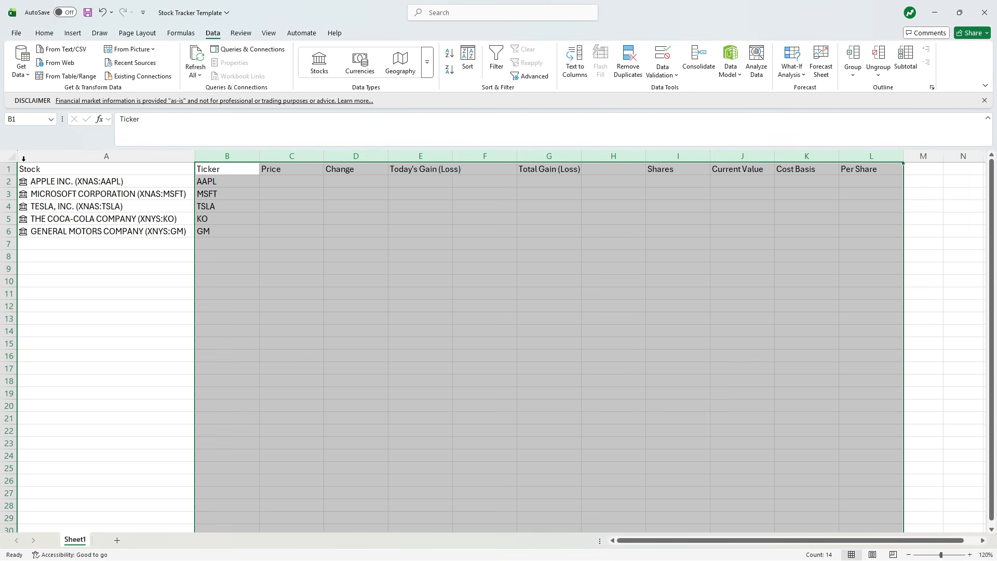
Step: Increase the height of header row 1 to roughly double the default row height
left_click(106, 267)
left_click(8, 170)
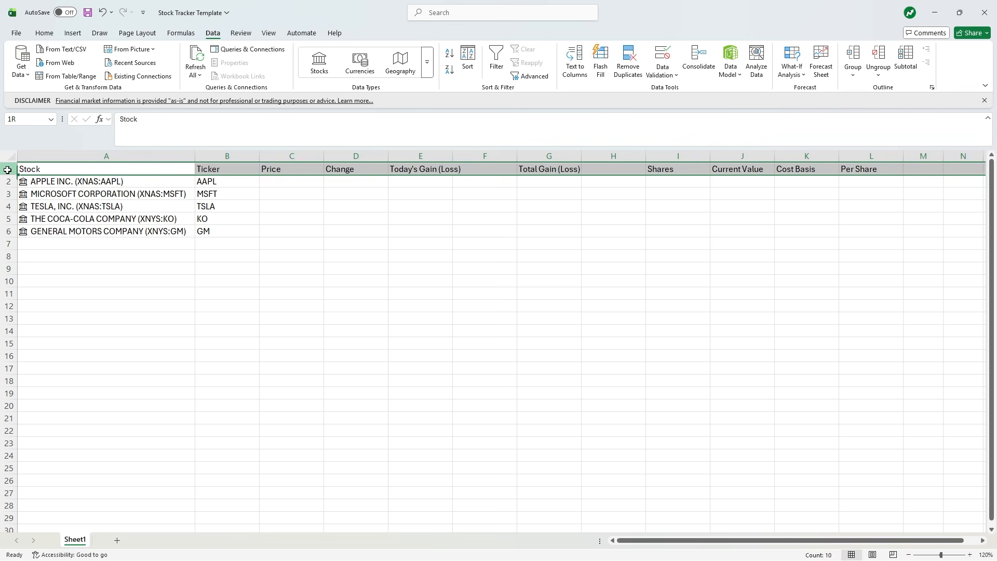
right_click(7, 170)
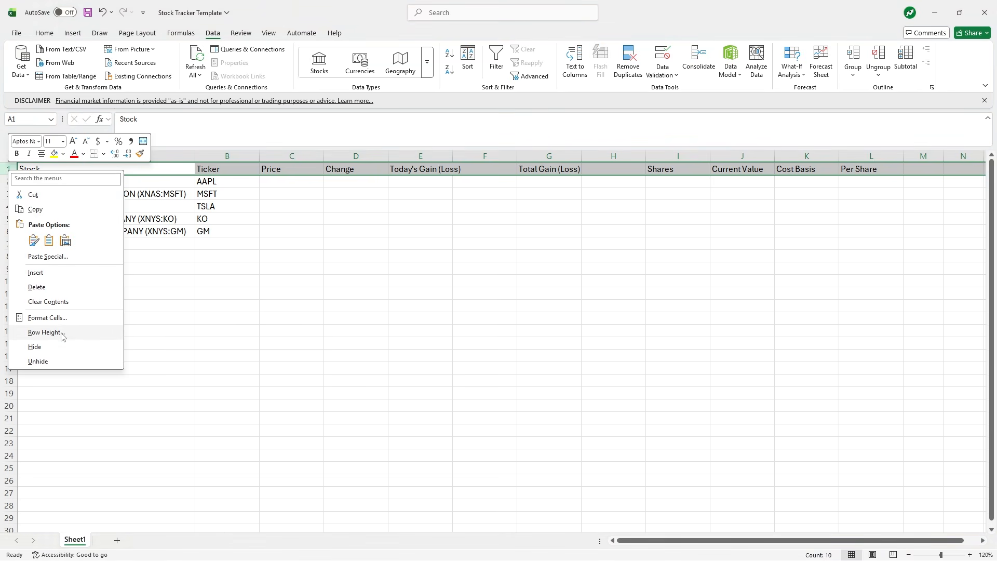
left_click(44, 332)
type("2")
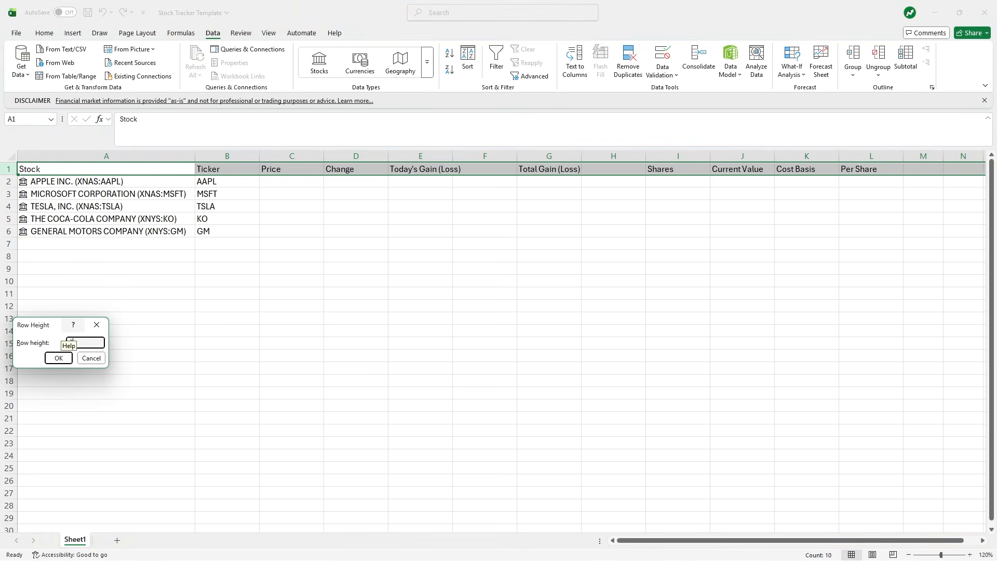
left_click(58, 358)
left_click(120, 244)
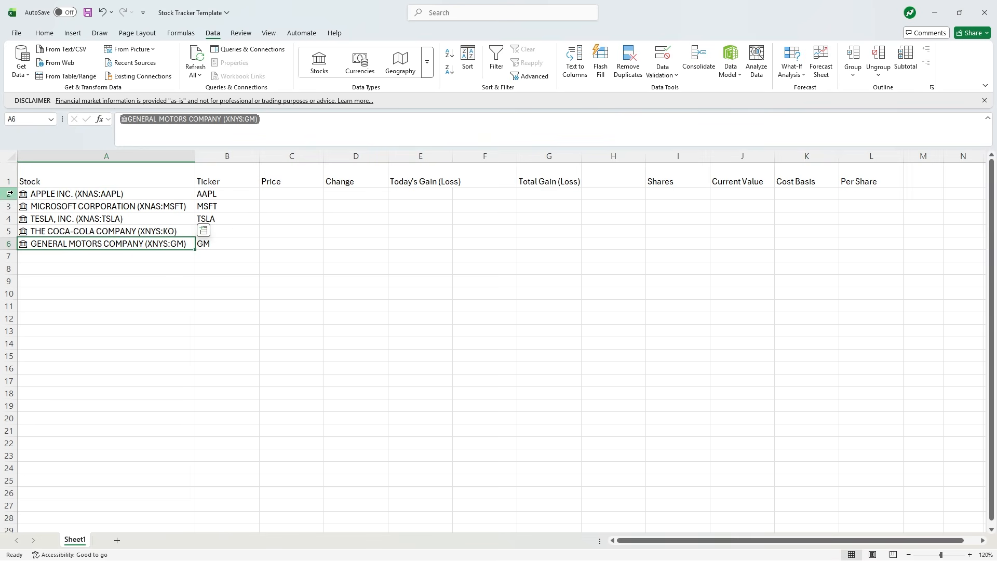
Step: Set the height of rows 2 through 7 to 40
left_click_drag(9, 193, 9, 256)
right_click(9, 237)
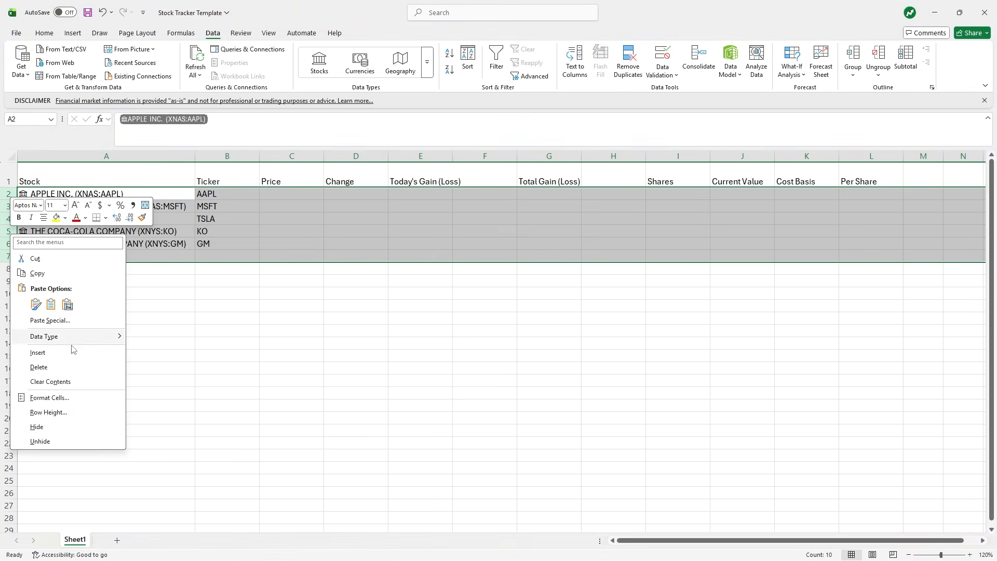
left_click(49, 412)
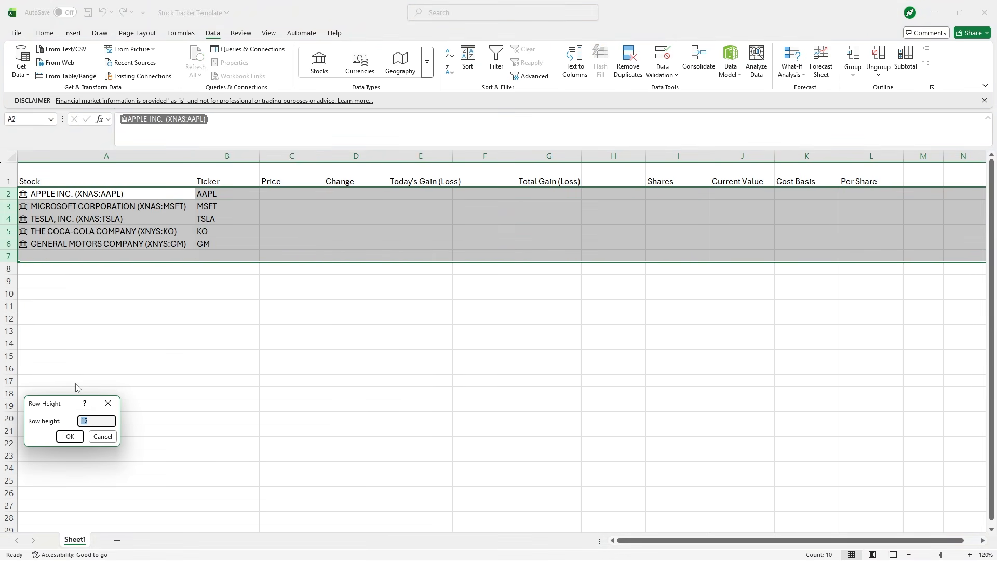
type("40")
left_click(70, 437)
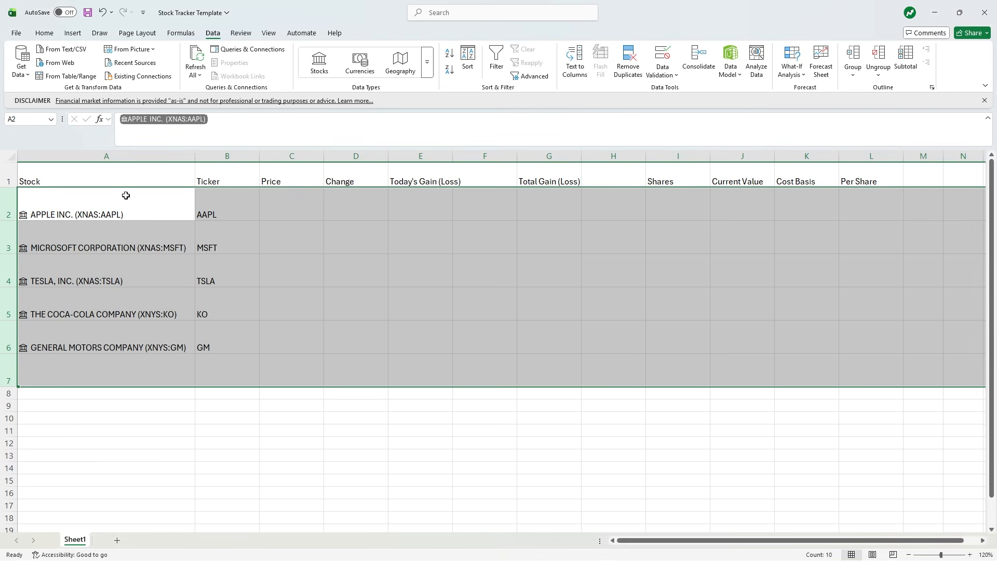
Step: Set the height of row 9 to 40
left_click(3, 406)
right_click(4, 407)
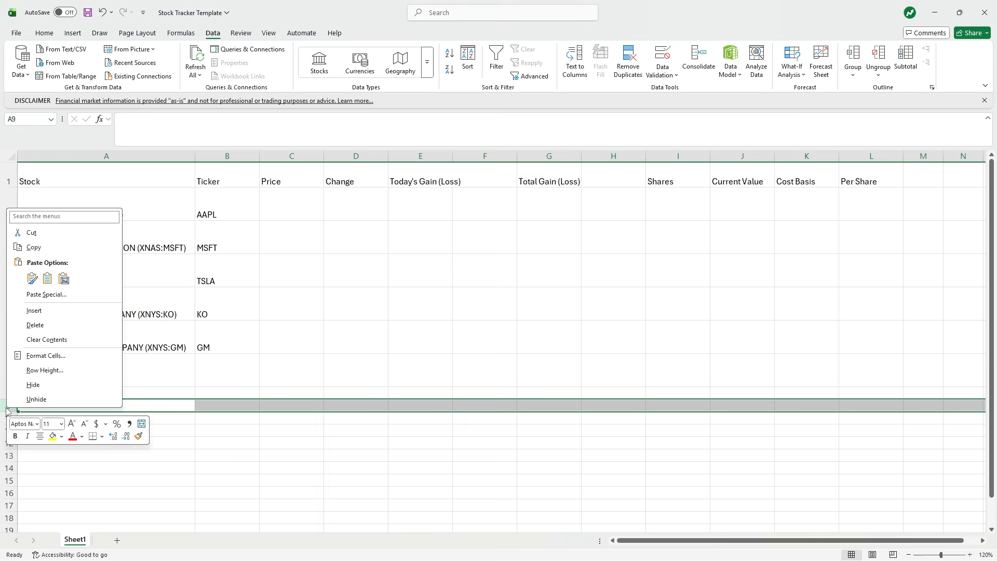
left_click(37, 372)
type("40")
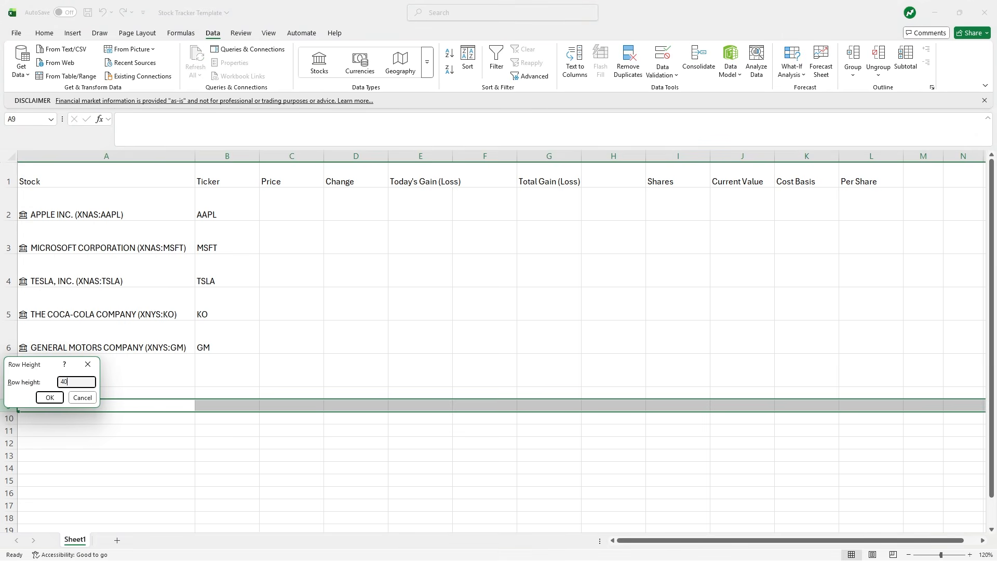
key("Return")
left_click(33, 367)
left_click(213, 463)
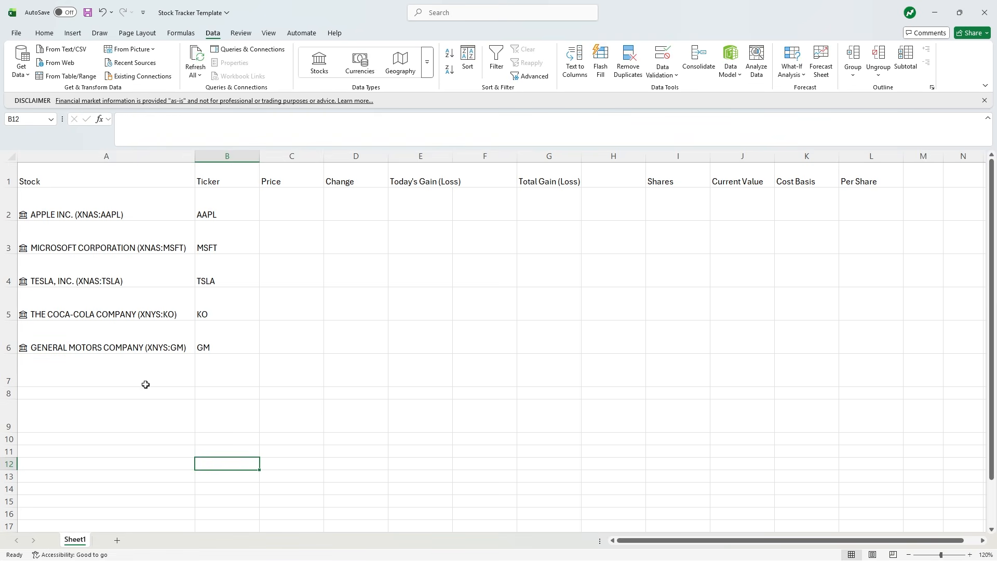
Step: Add AMZN as a stock in cell A7 and fill the ticker formula from B6 down to B7
left_click(146, 382)
left_click(149, 420)
left_click(121, 366)
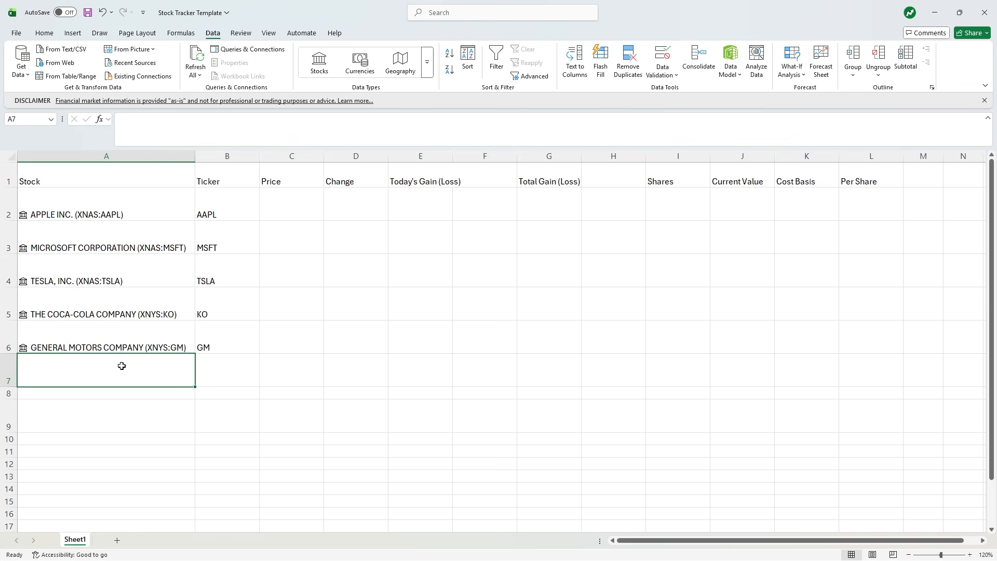
type("AM")
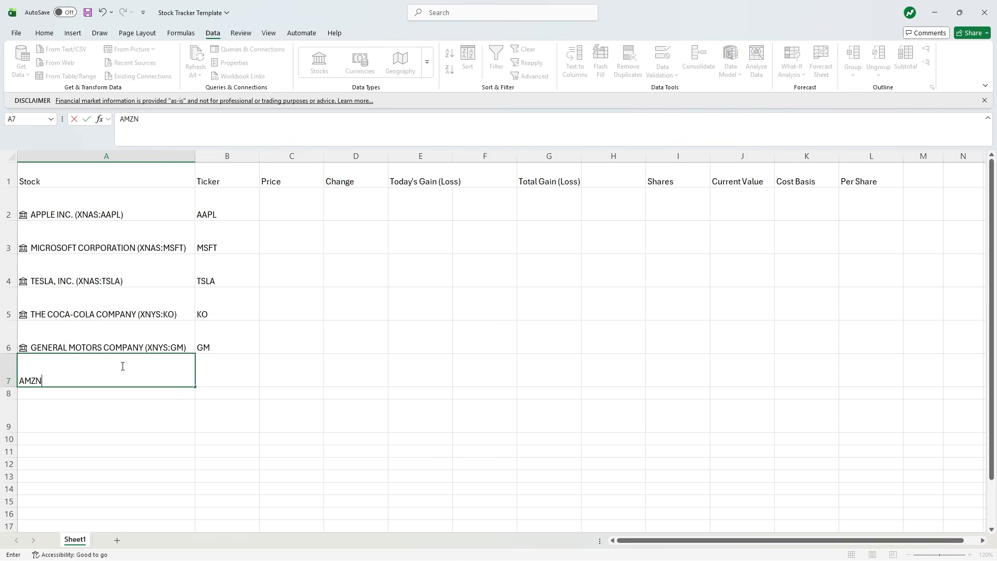
type("ZN")
left_click(176, 442)
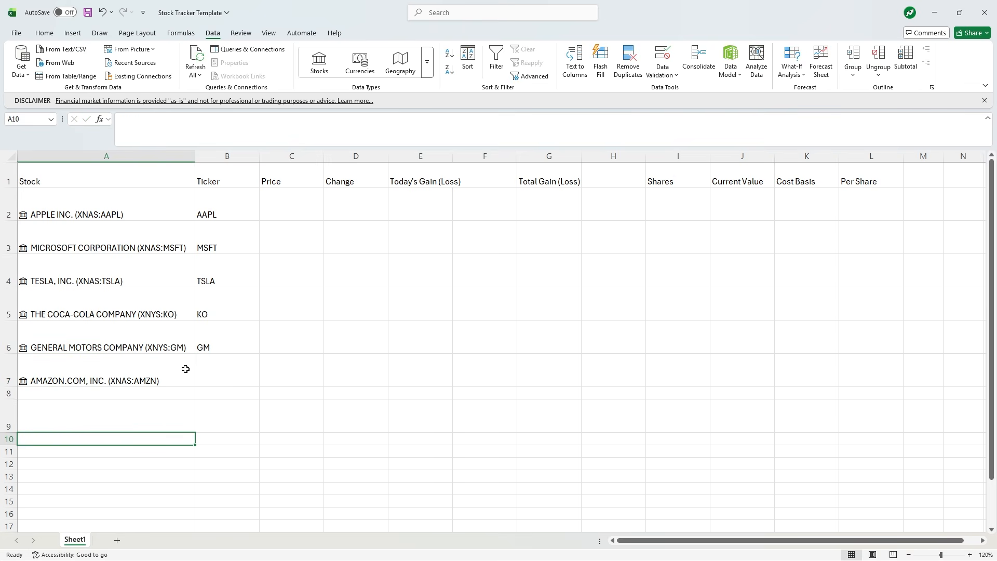
left_click(206, 347)
left_click_drag(259, 353, 257, 384)
Step: Enter the label TOTAL in cell A9
left_click(125, 416)
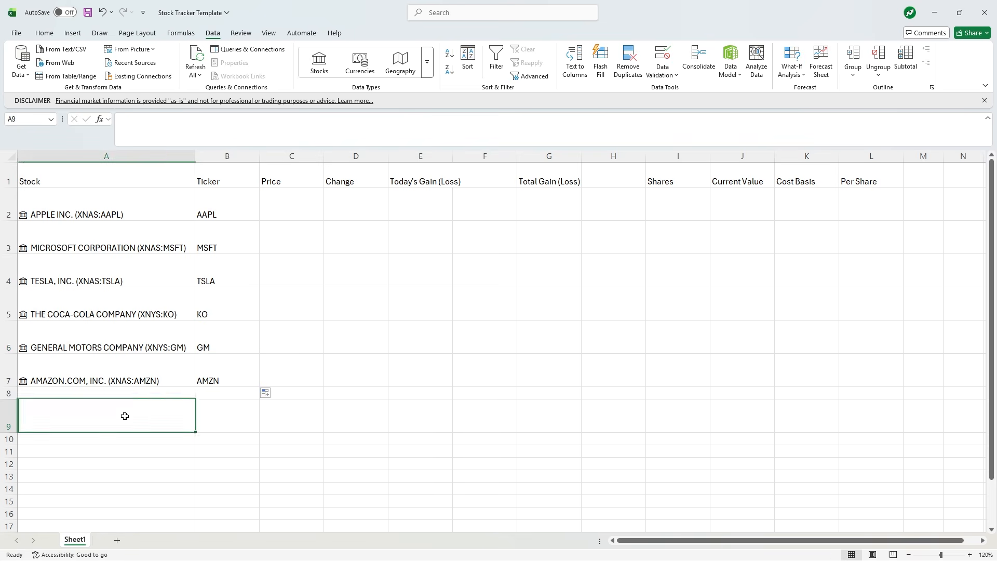
type("TO")
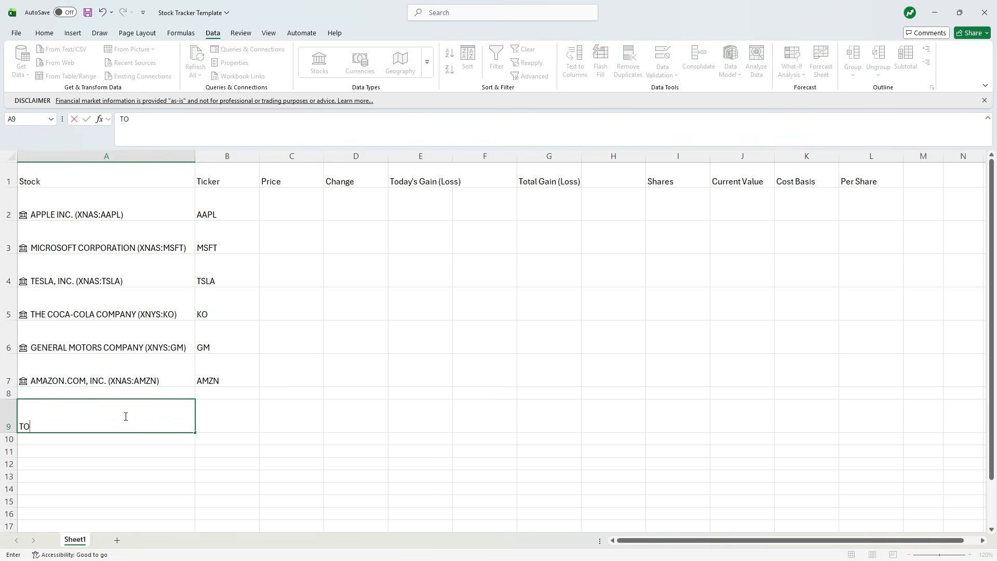
type("TAL")
key("Return")
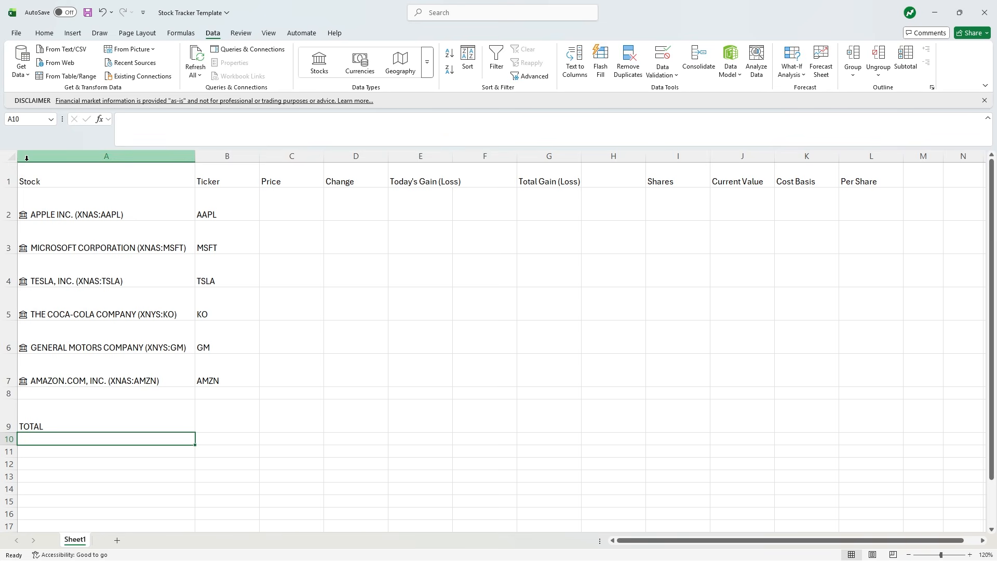
Step: Change the font of the entire sheet to Verdana and reduce its size to 8
left_click(8, 159)
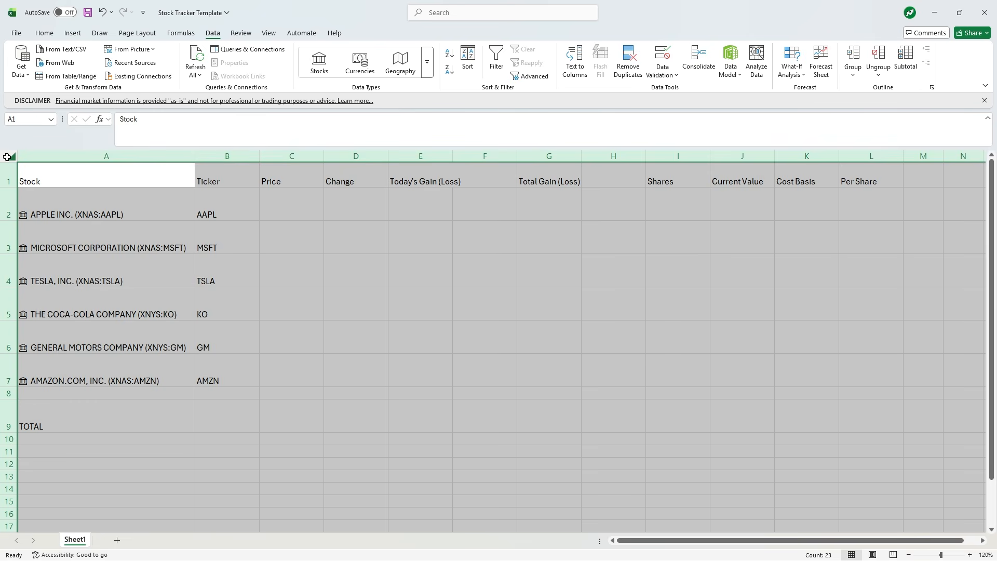
left_click(44, 32)
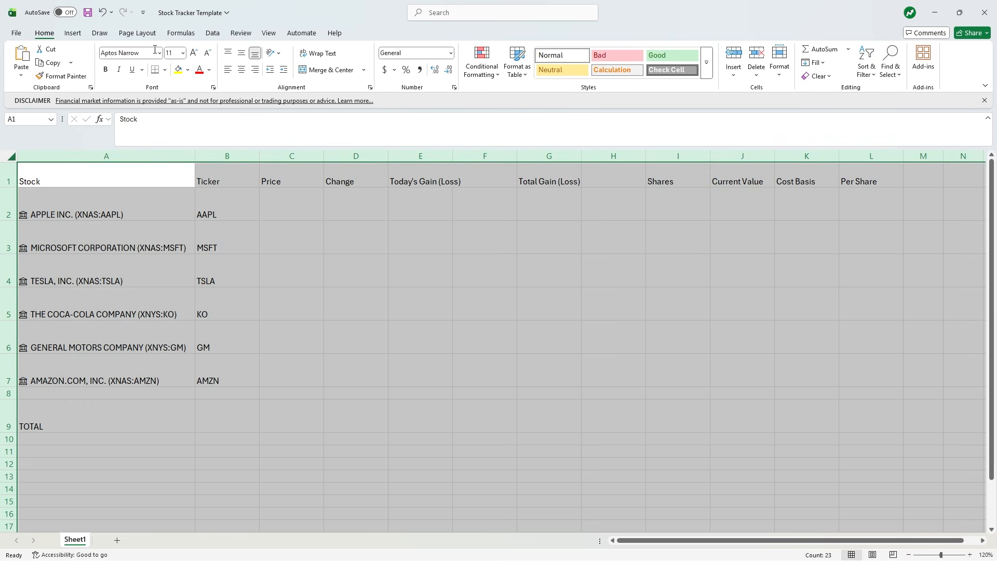
left_click(159, 53)
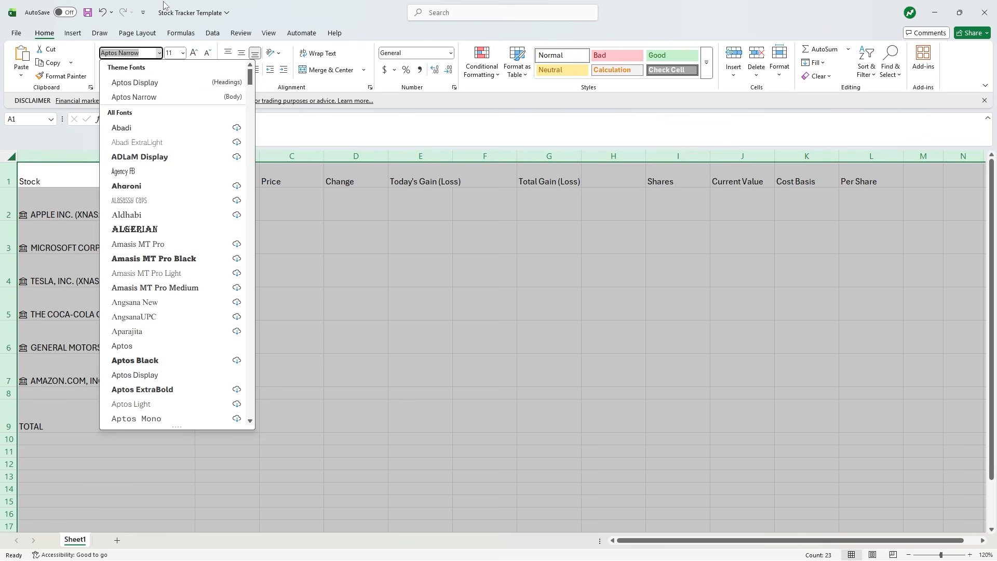
type("Verdana")
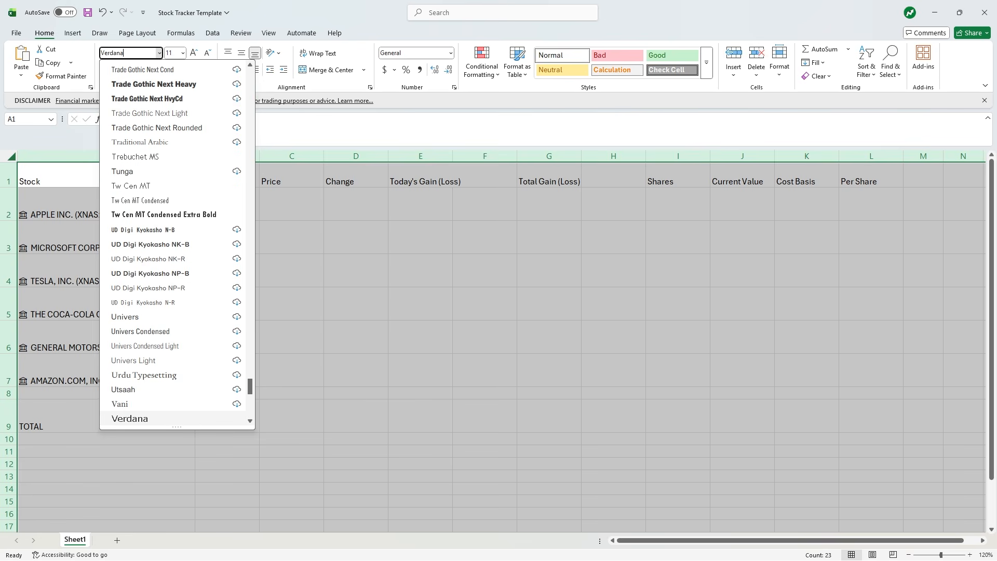
key("Return")
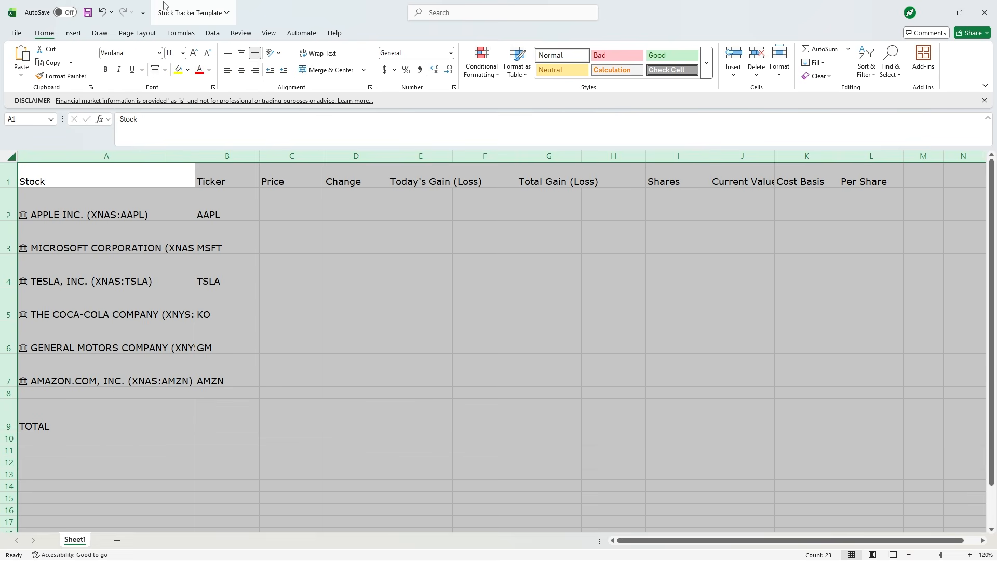
left_click(208, 54)
left_click(208, 54)
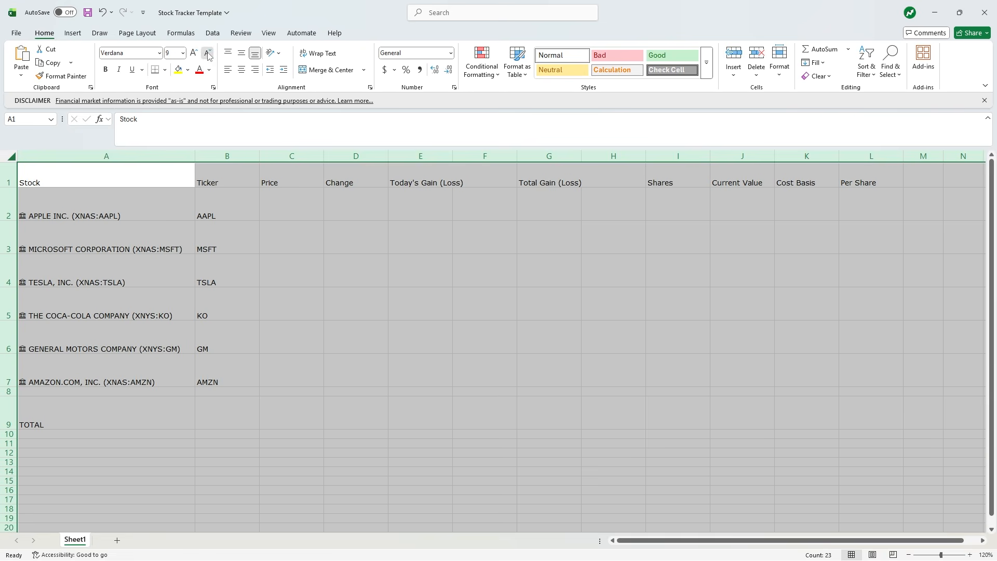
left_click(208, 54)
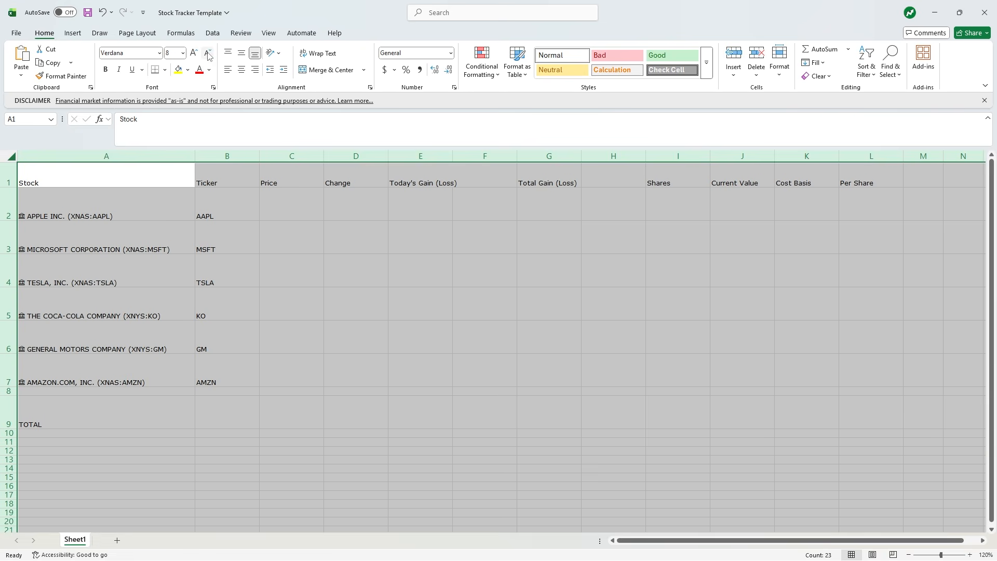
Step: Center the whole sheet's contents vertically and horizontally, and align the stock and ticker cells A2:B9 to the left
left_click(241, 54)
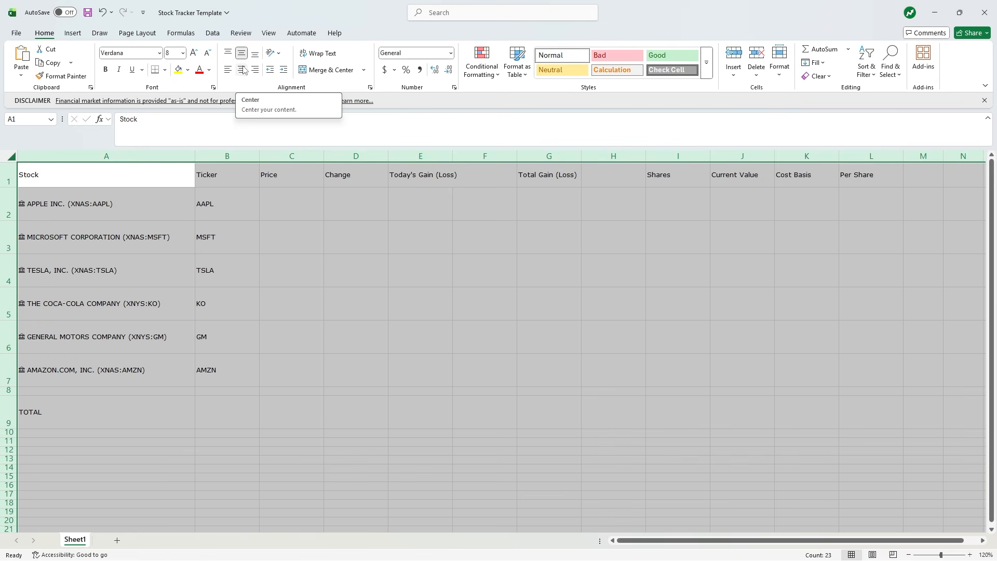
left_click(242, 69)
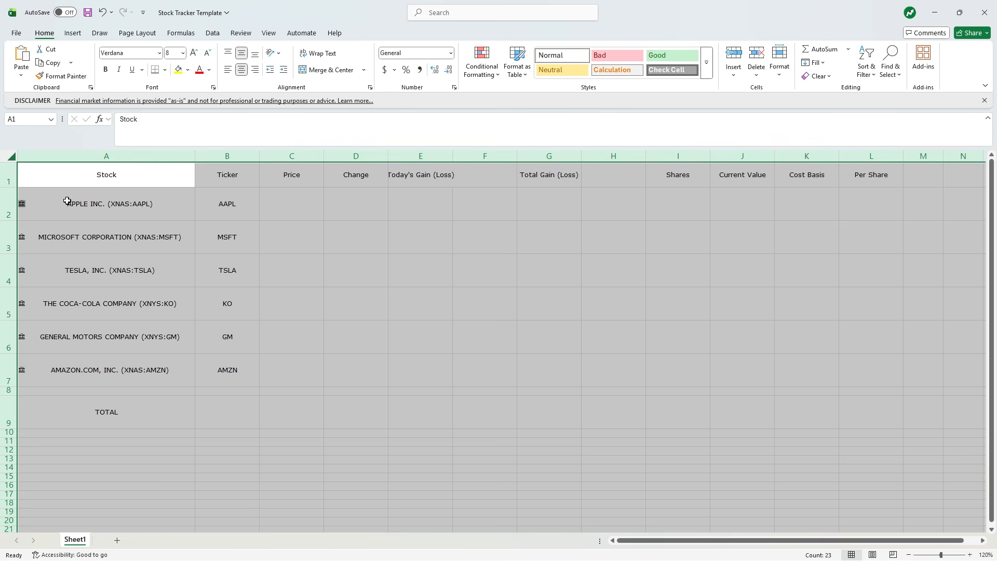
left_click_drag(67, 201, 227, 412)
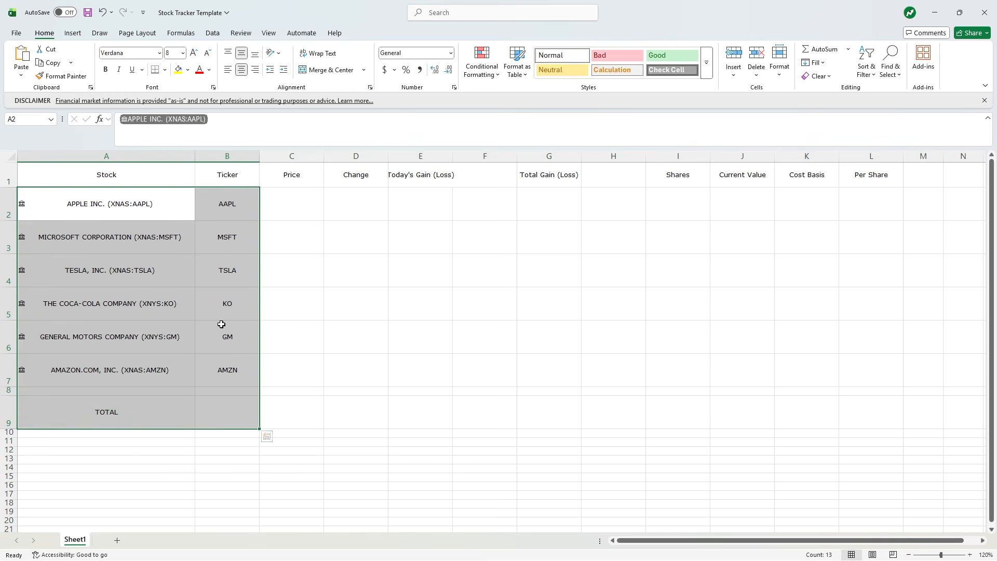
left_click(228, 70)
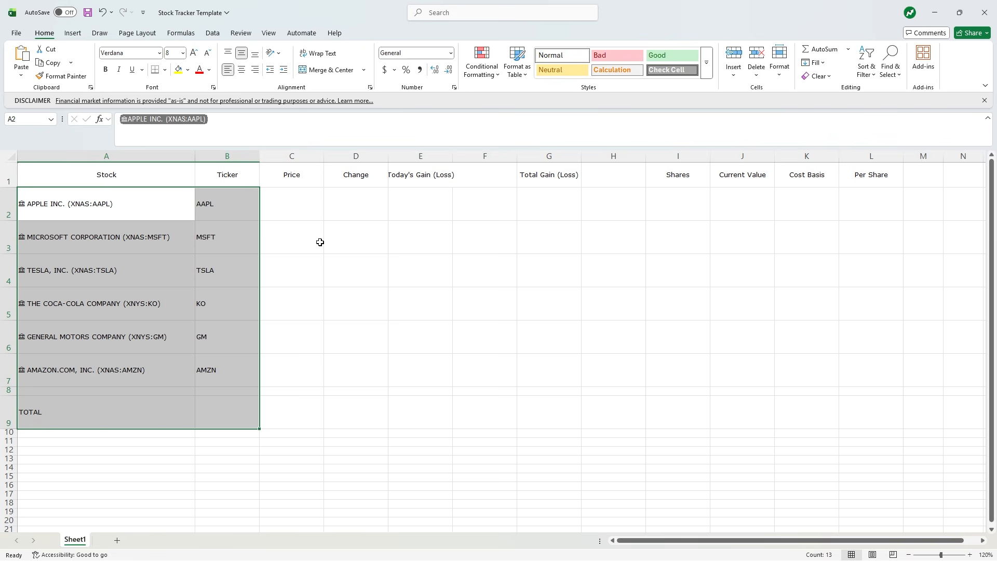
left_click(320, 242)
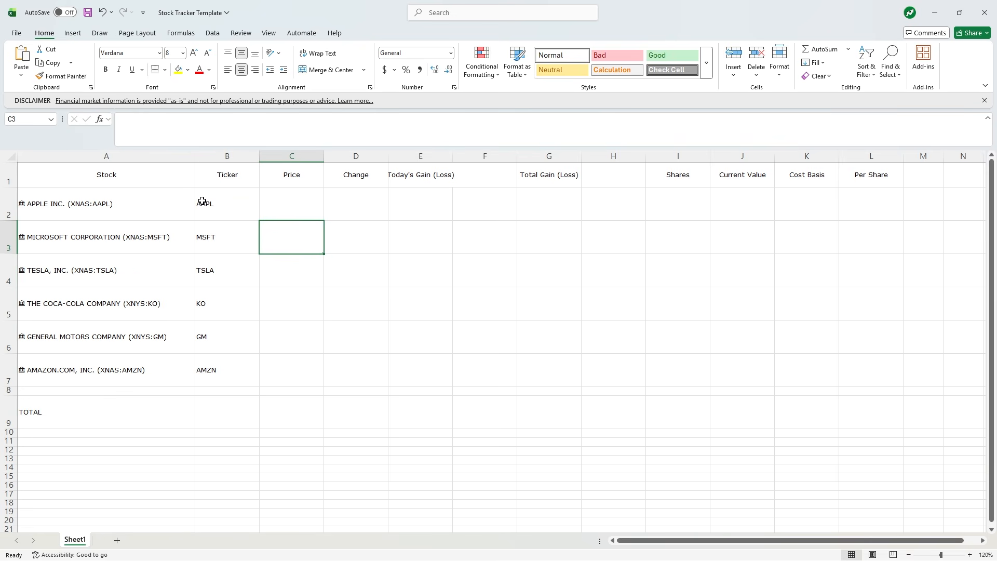
Step: Make the header text in row 1 bold
left_click(12, 173)
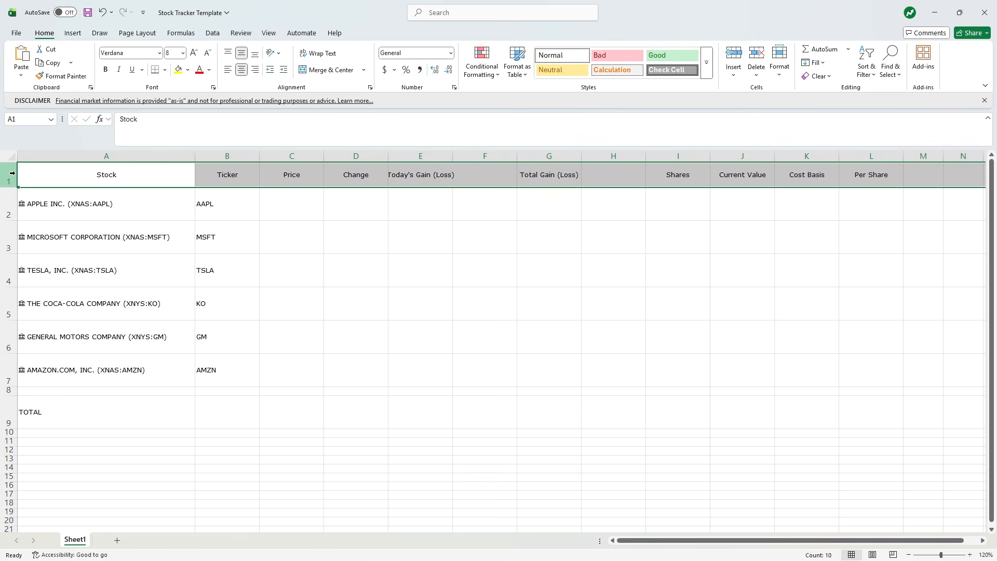
key("ctrl+b")
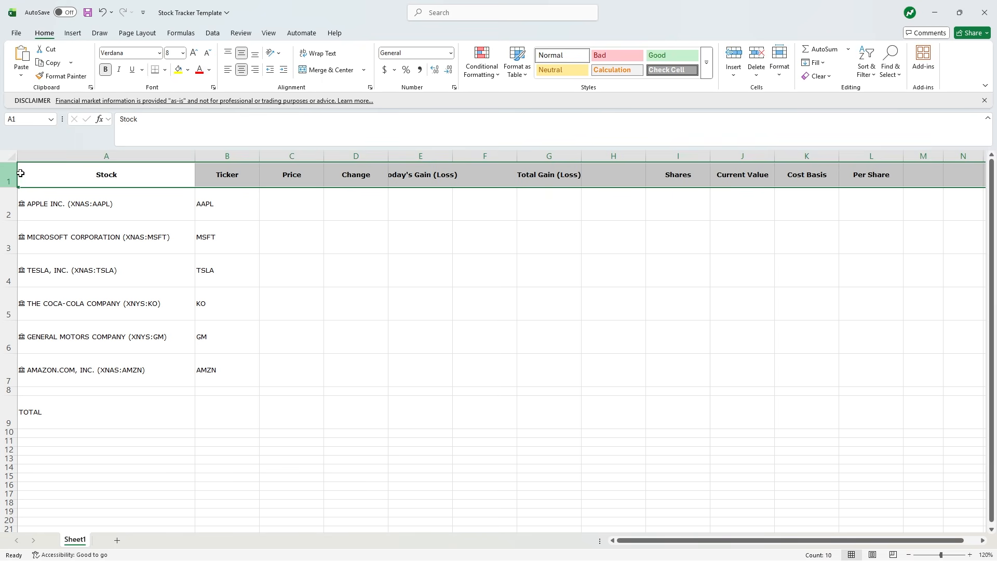
left_click(532, 238)
Step: Give the header cells A1:L1 a dark blue fill and white font color
left_click_drag(143, 171, 879, 174)
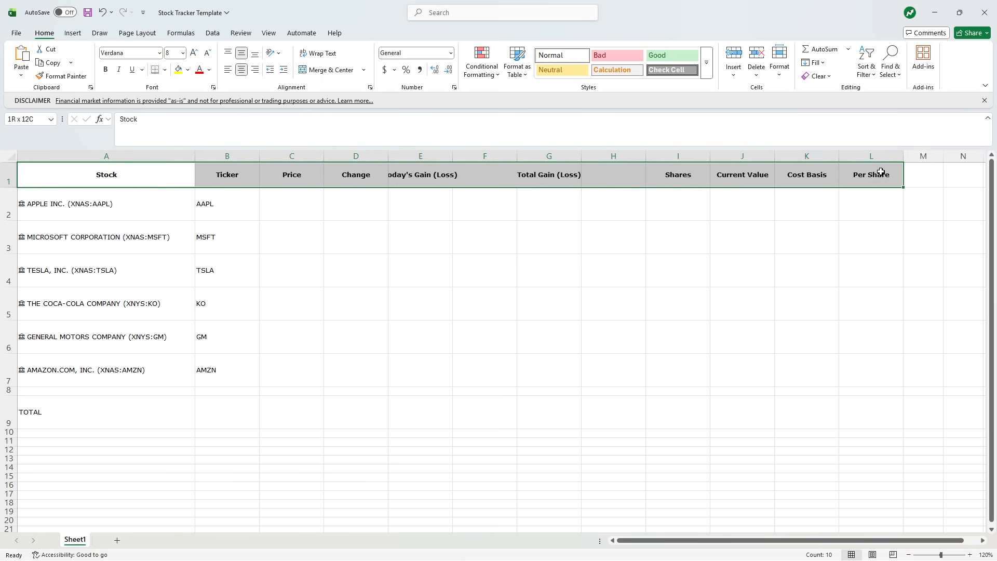
left_click(187, 69)
left_click(282, 168)
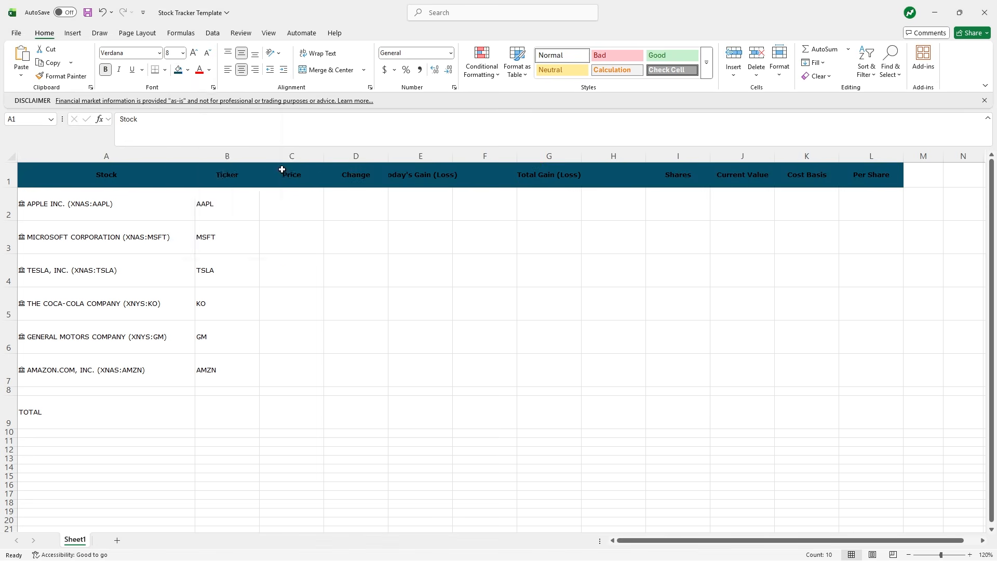
left_click(213, 74)
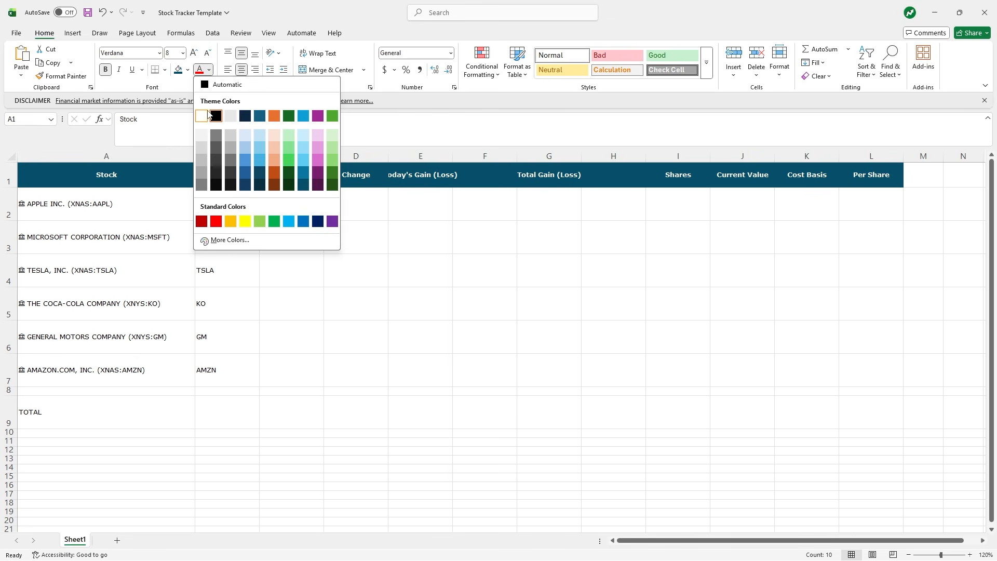
left_click(203, 116)
left_click(225, 240)
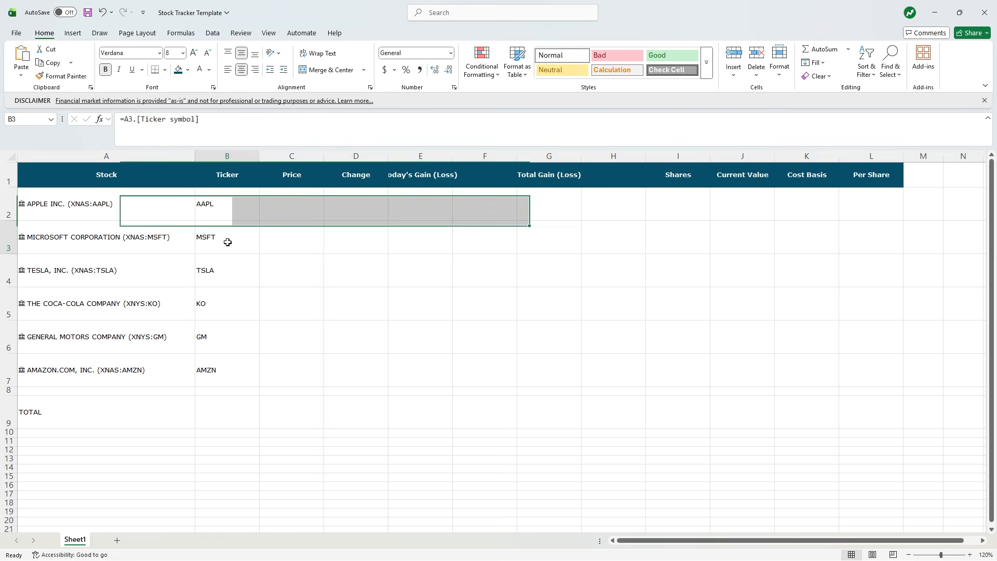
Step: Apply all borders to the stock table A1:L7 and to the TOTAL row A9:L9
left_click_drag(108, 176, 837, 383)
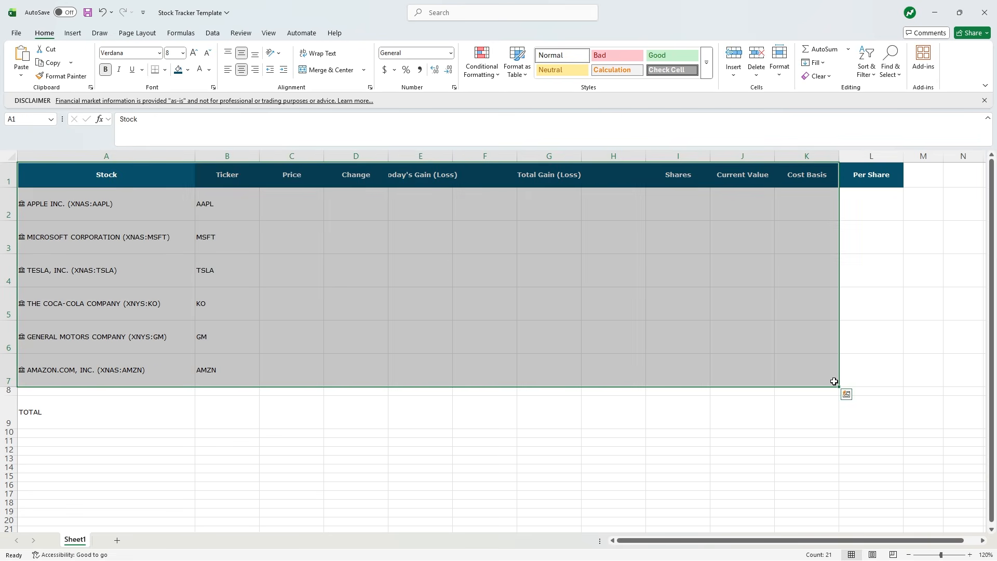
left_click(166, 71)
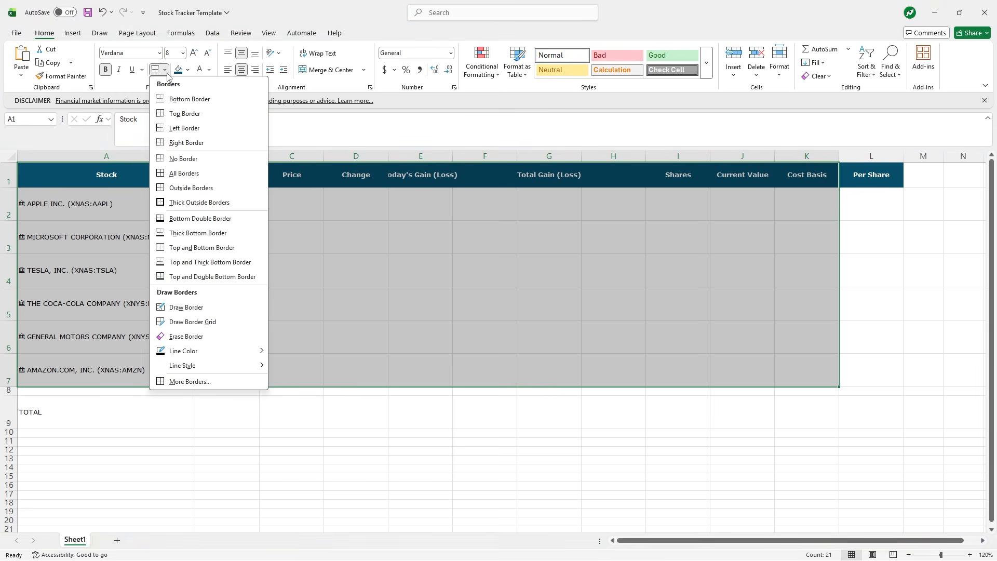
left_click(200, 173)
left_click_drag(892, 187, 899, 359)
left_click(155, 70)
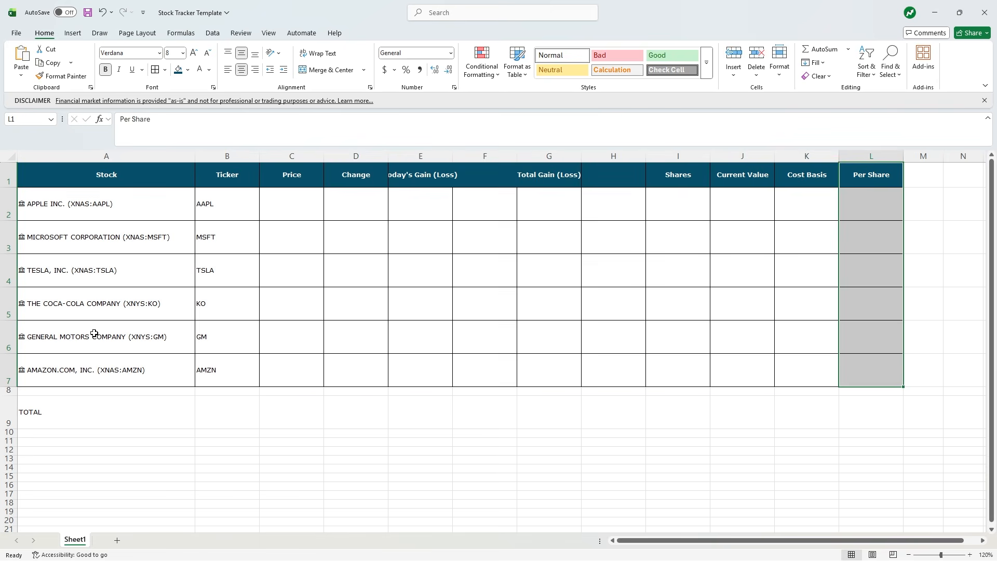
left_click_drag(82, 414, 848, 417)
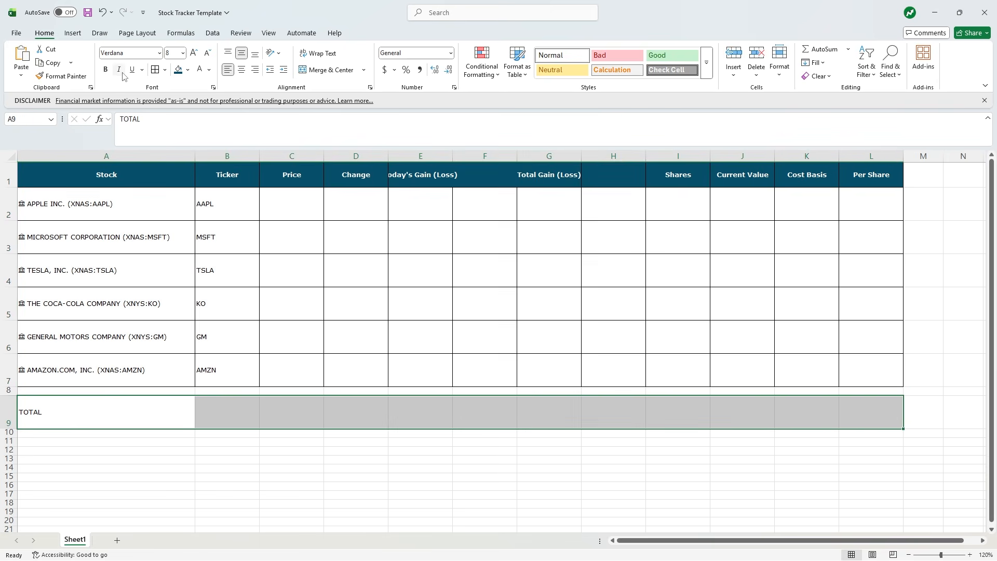
left_click(336, 283)
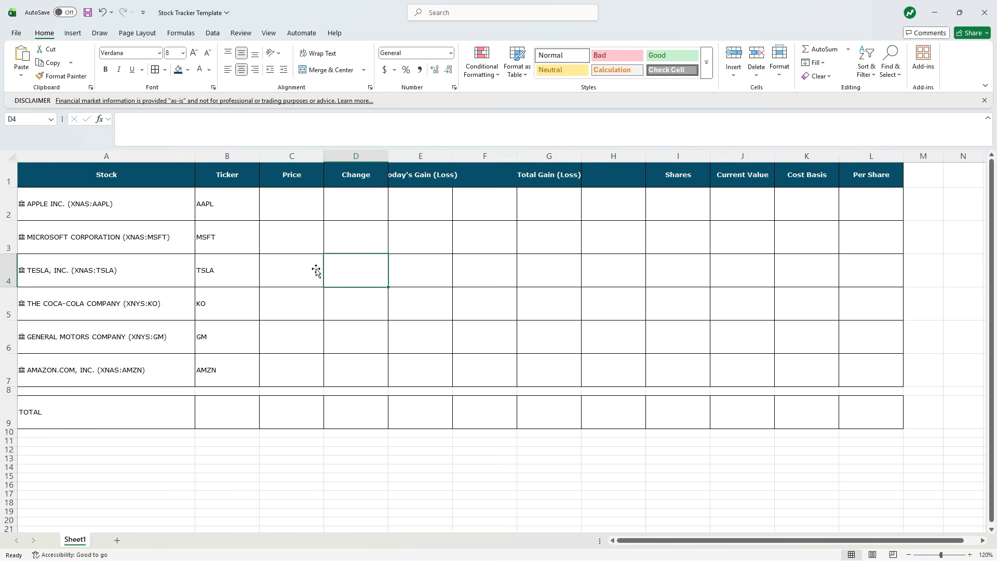
Step: Bold the stock names, tickers and TOTAL label in A2:B9
left_click_drag(130, 205, 224, 424)
key("ctrl+b")
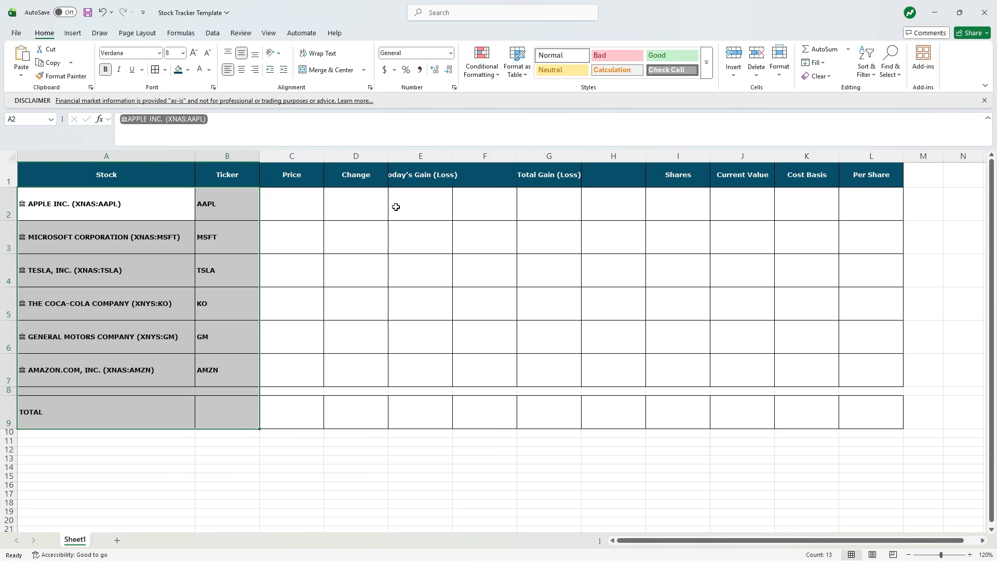
left_click(417, 226)
Step: Merge and center the Today's Gain (Loss) header across E1:F1
left_click_drag(407, 178, 484, 172)
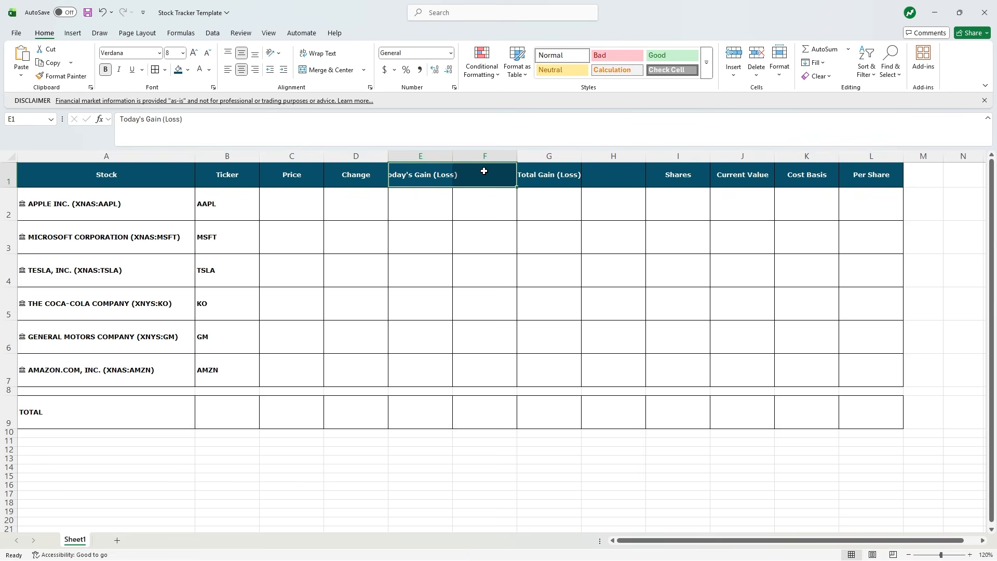
left_click(327, 69)
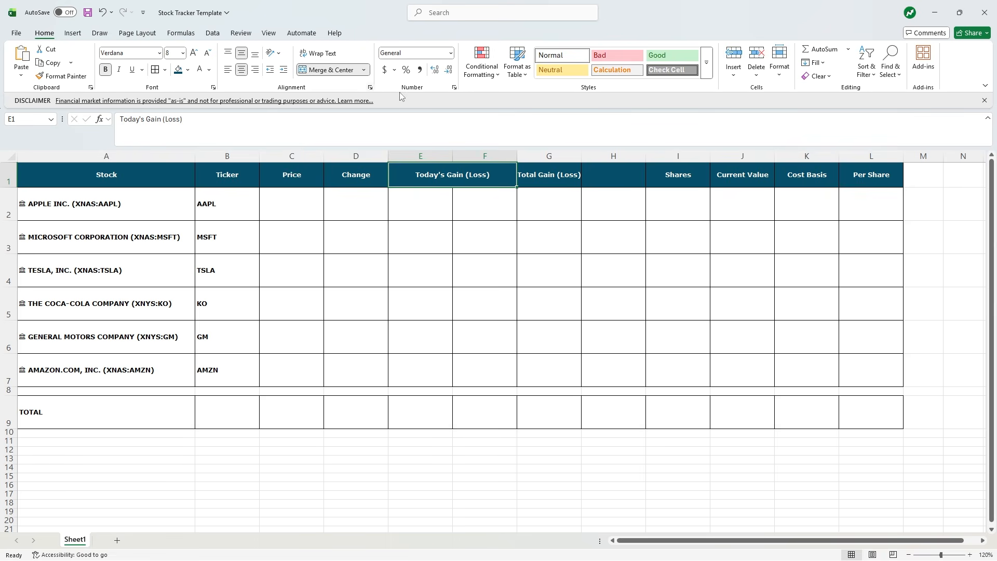
Step: Merge and center the Total Gain (Loss) header across G1:H1
left_click_drag(554, 182, 614, 174)
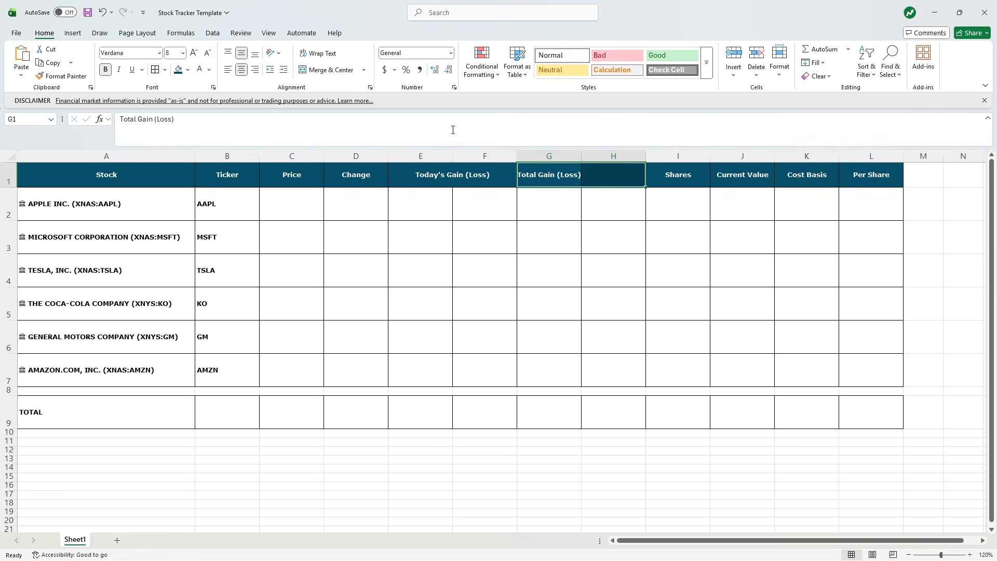
left_click(328, 70)
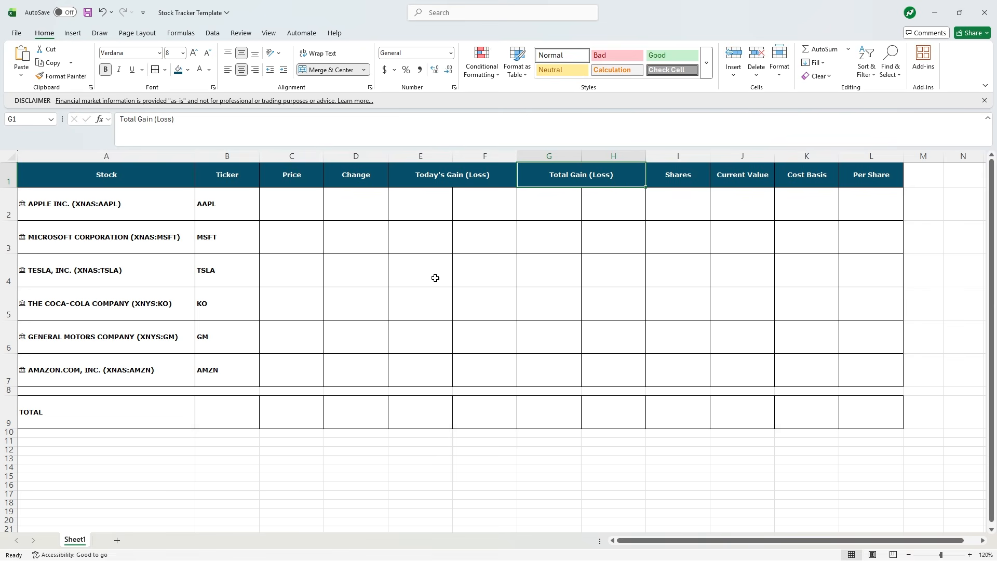
Step: Enter a formula in C2 that pulls the Price field from the Apple stock data type in A2
left_click(357, 176)
left_click(294, 177)
left_click(352, 175)
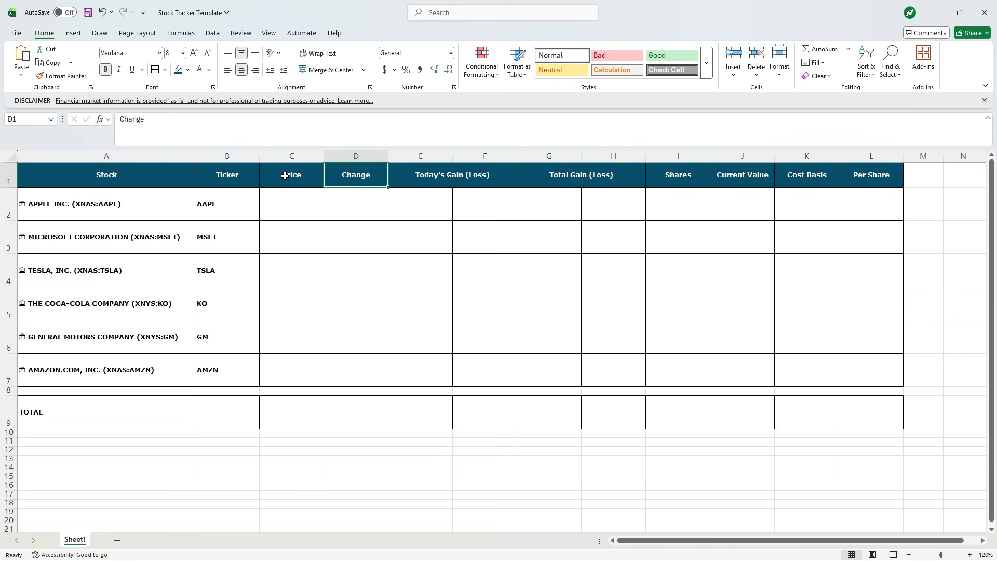
left_click(292, 175)
left_click(312, 204)
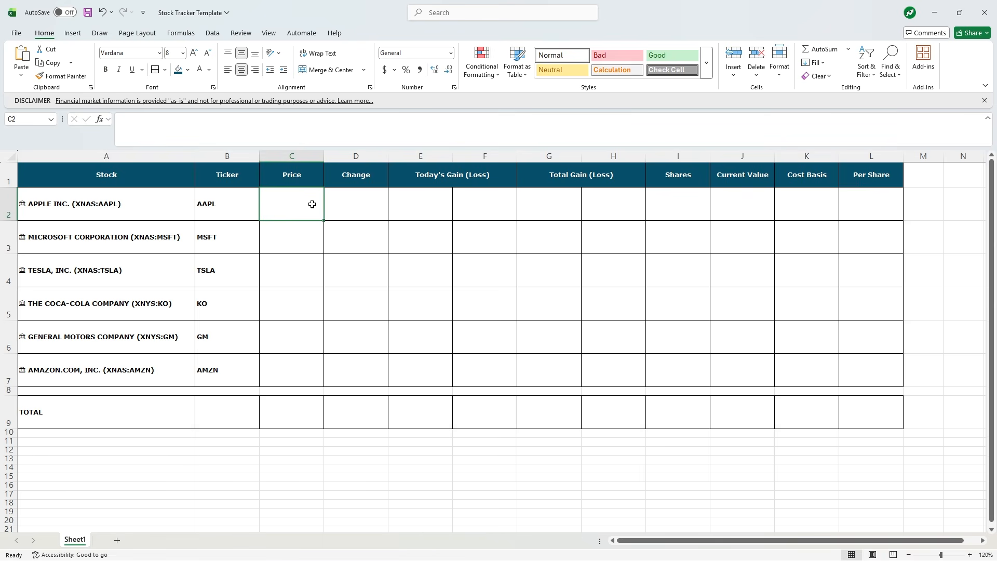
type("=")
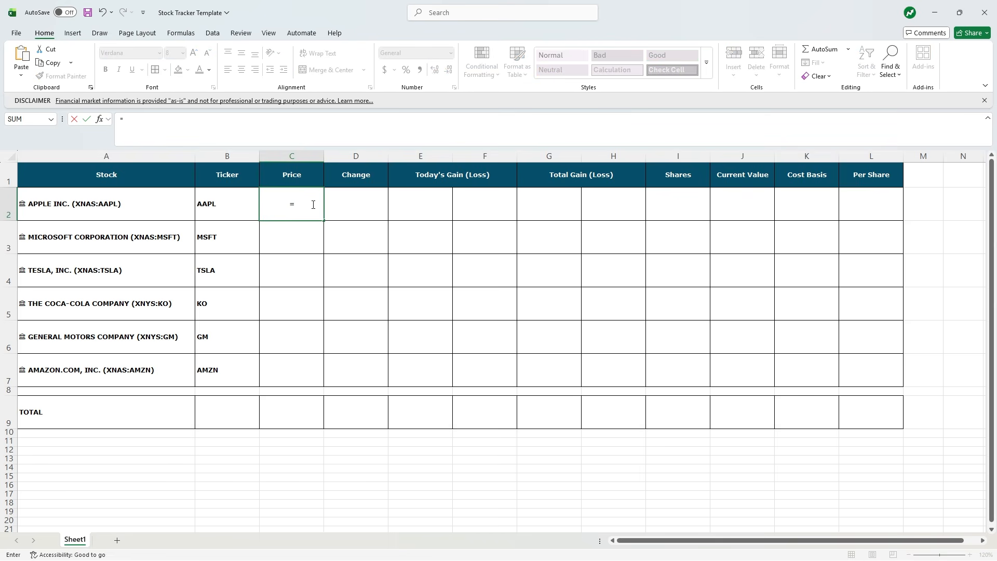
left_click(105, 203)
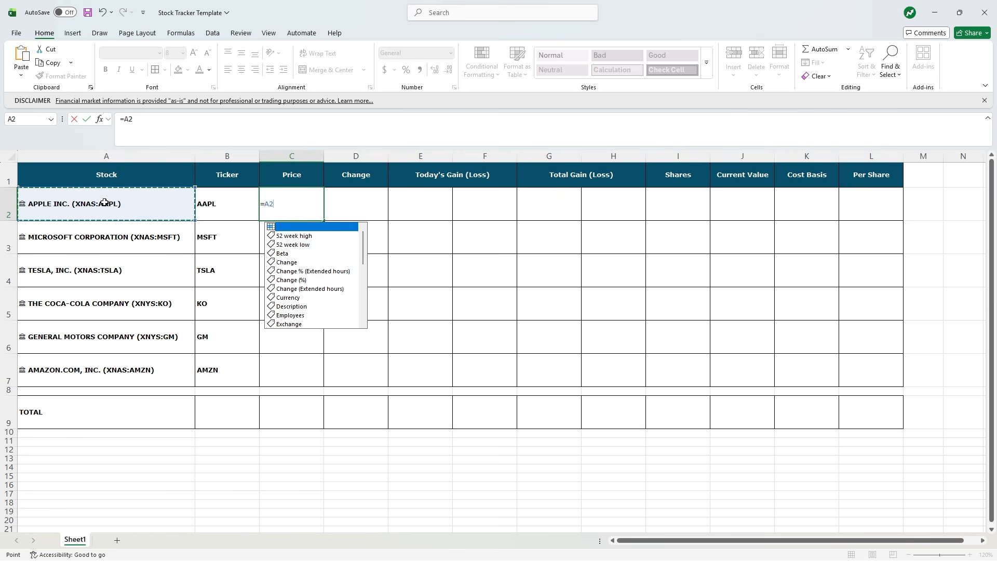
scroll(301, 270, "down", 2)
scroll(301, 270, "down", 5)
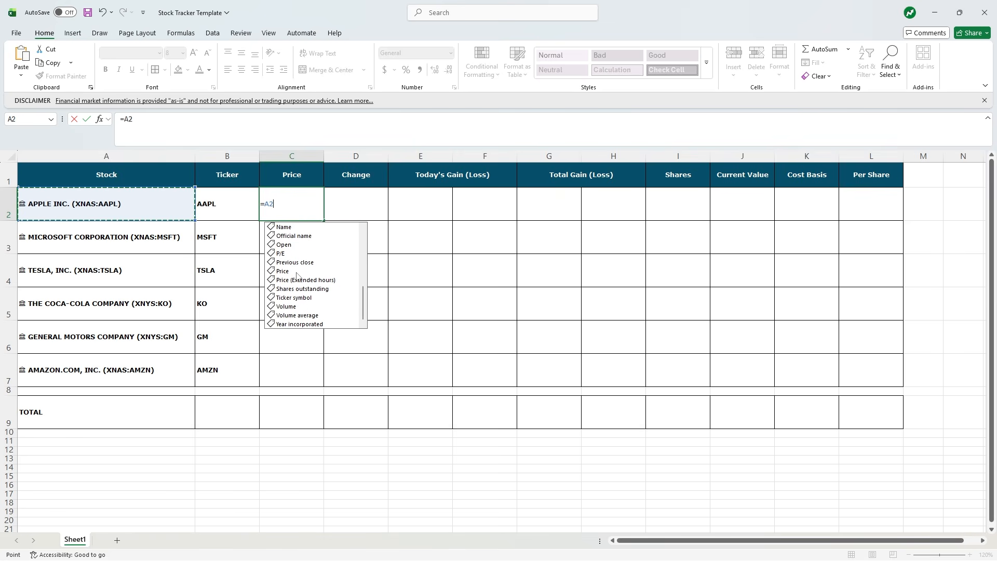
double_click(296, 271)
key("Return")
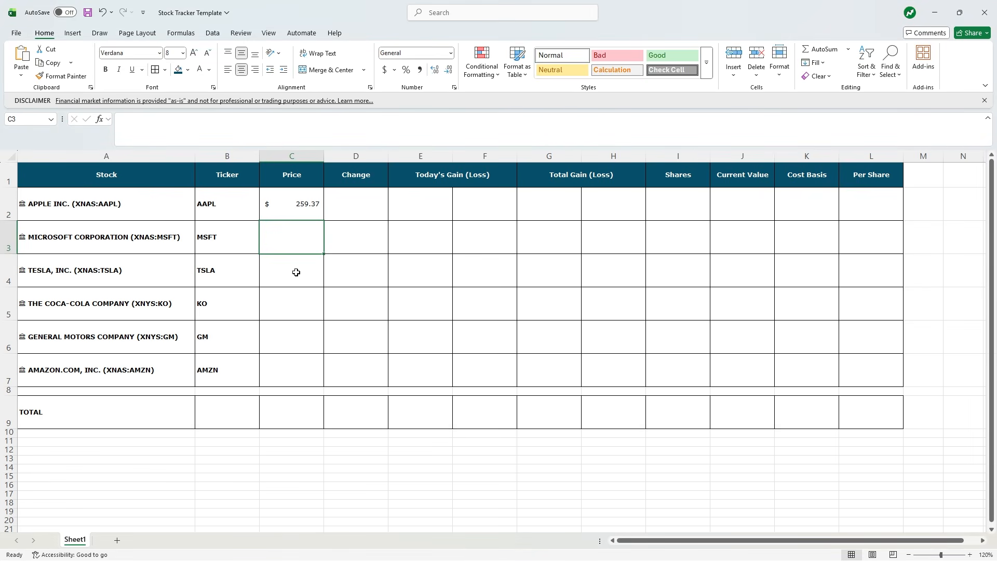
Step: Enter a formula in D2 pulling the Change field from A2, and fill the C2:D2 formulas down to row 7
left_click(358, 209)
type("=")
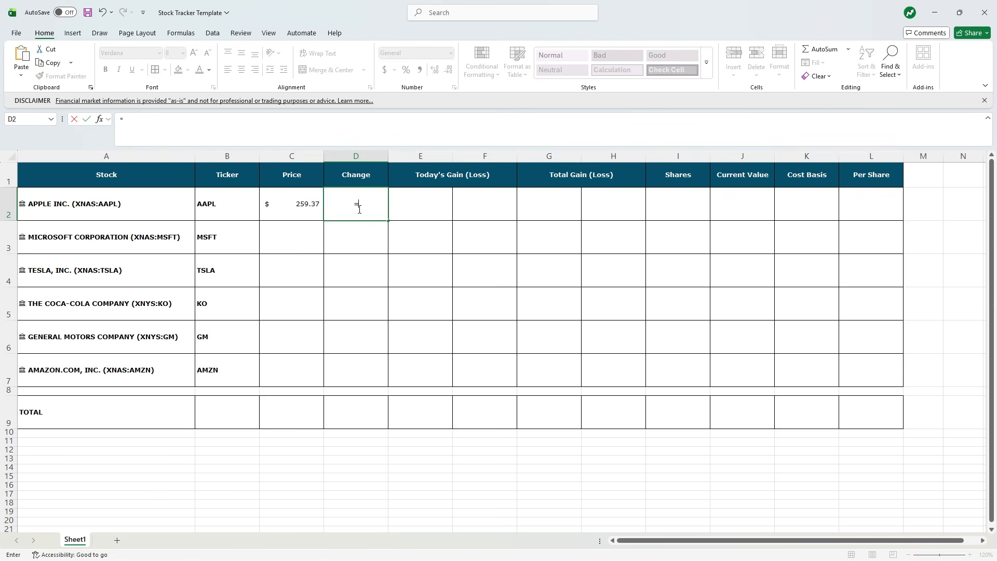
left_click(147, 203)
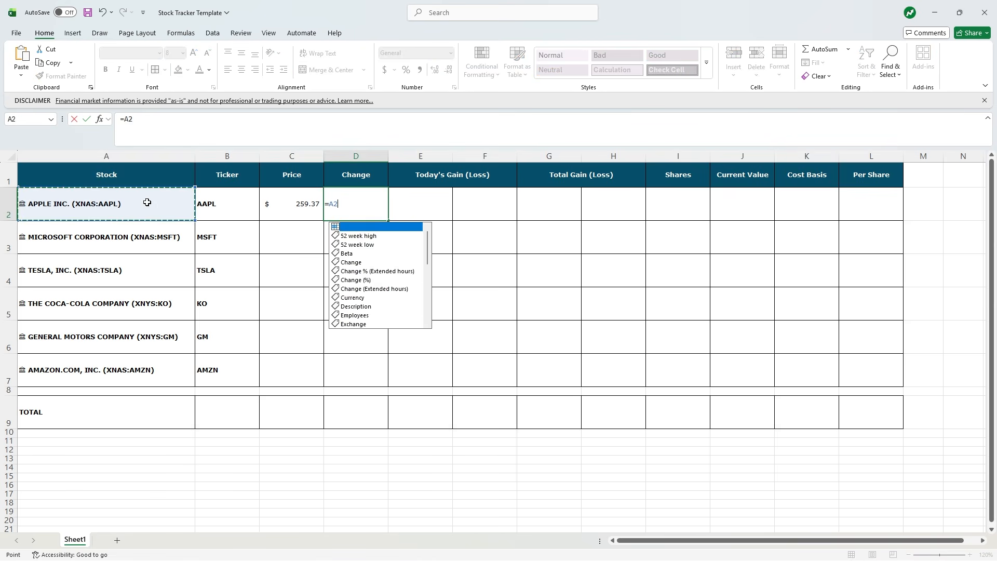
left_click(383, 264)
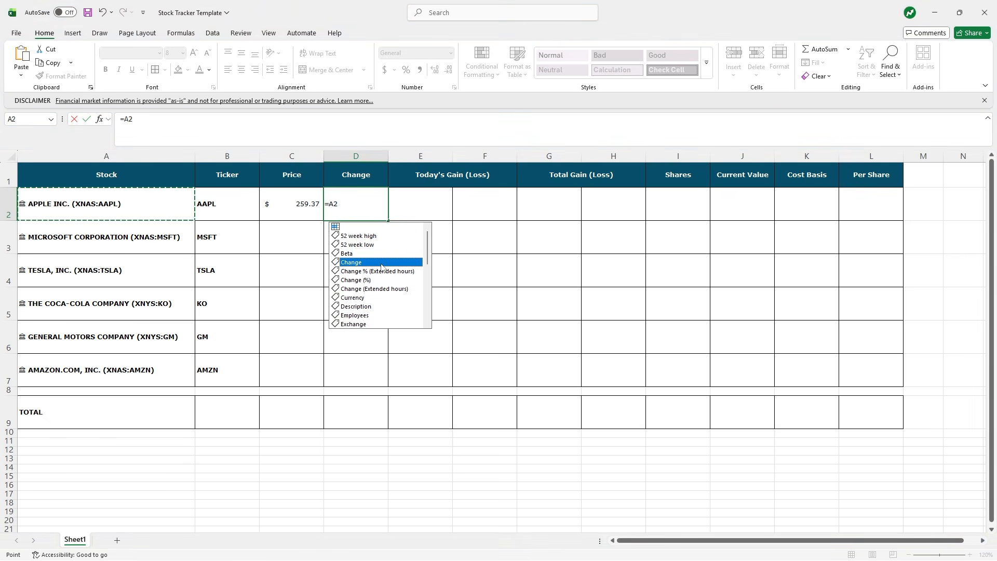
double_click(381, 263)
key("Return")
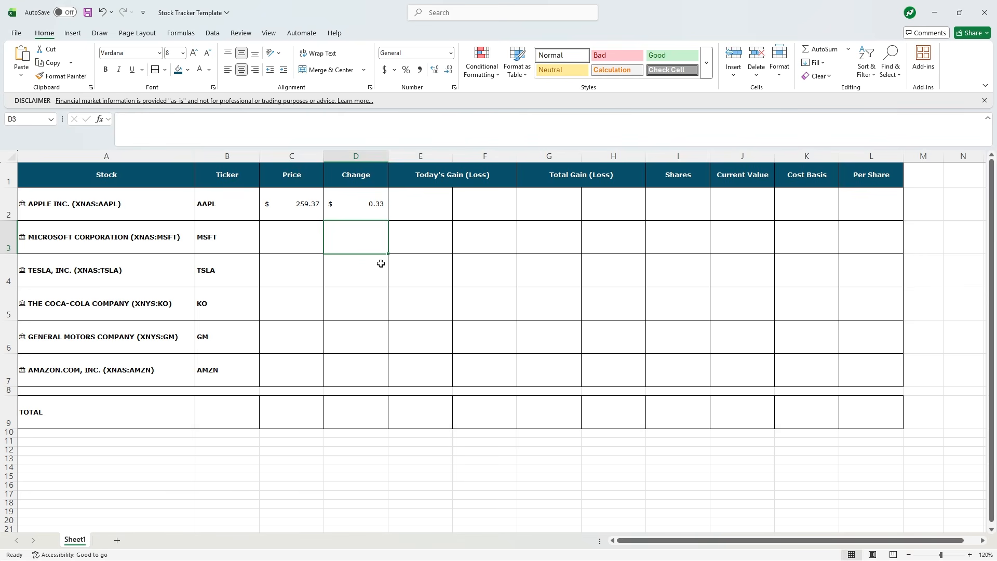
left_click_drag(302, 205, 390, 385)
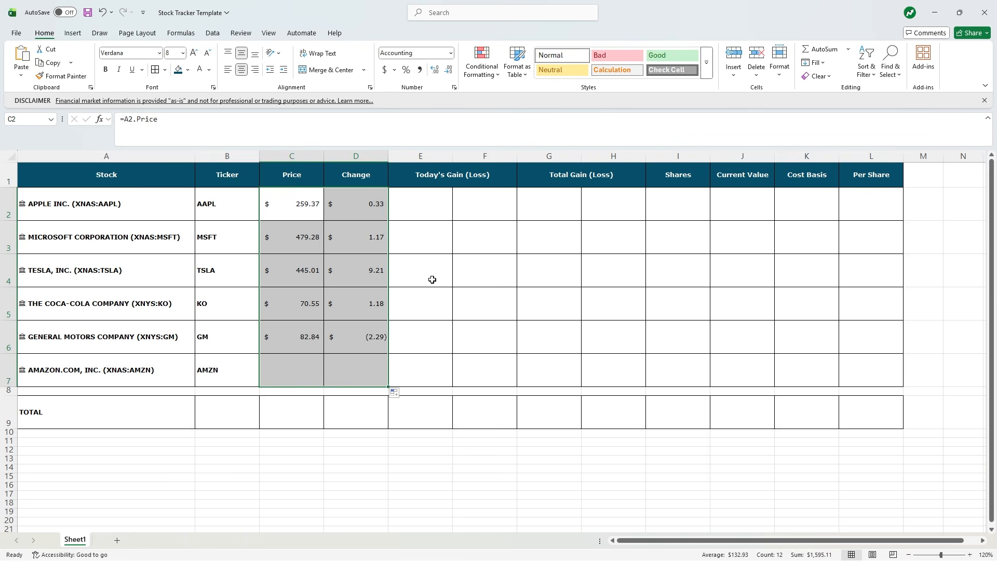
left_click(432, 279)
left_click(418, 202)
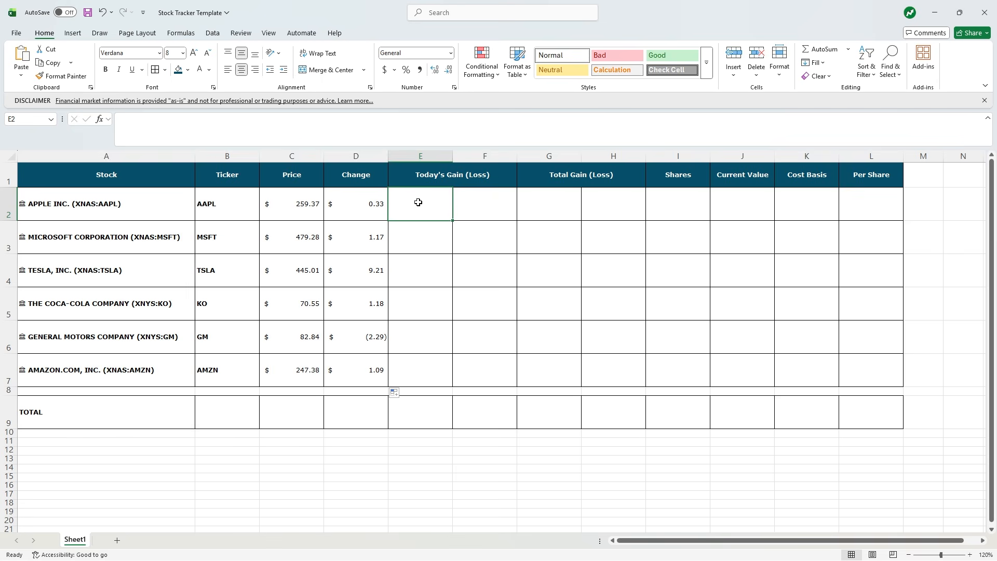
left_click(681, 201)
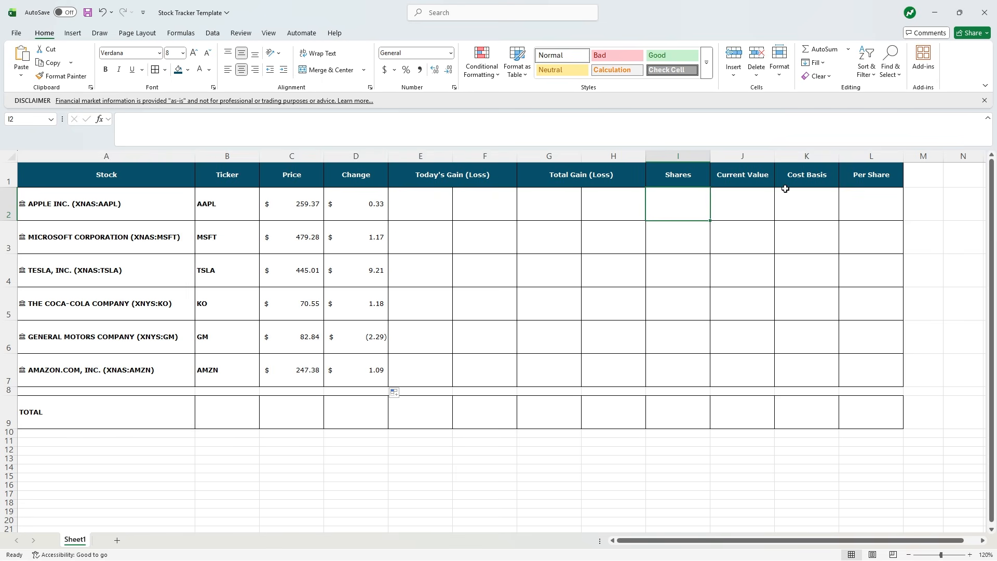
left_click(678, 156)
left_click(856, 156)
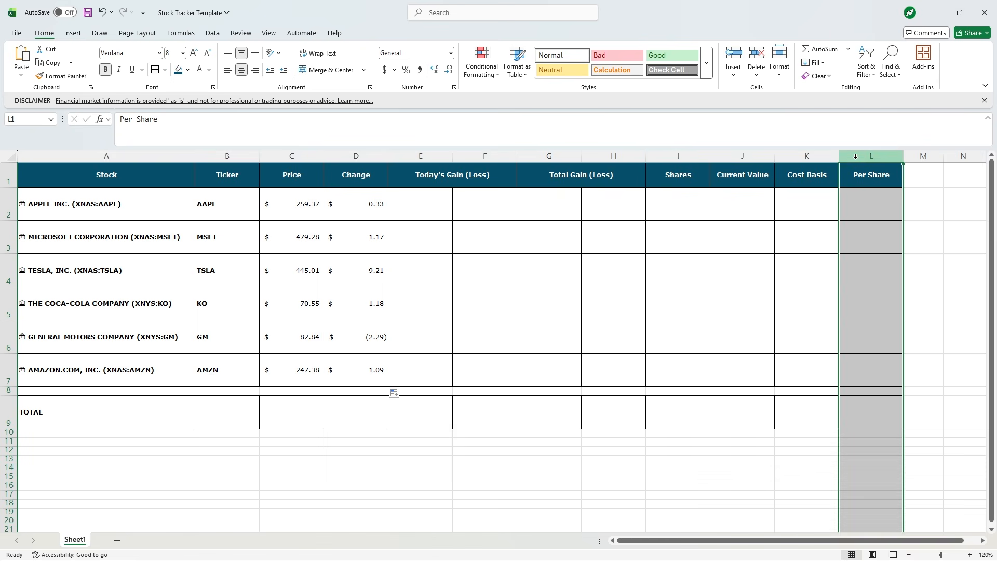
left_click(686, 157)
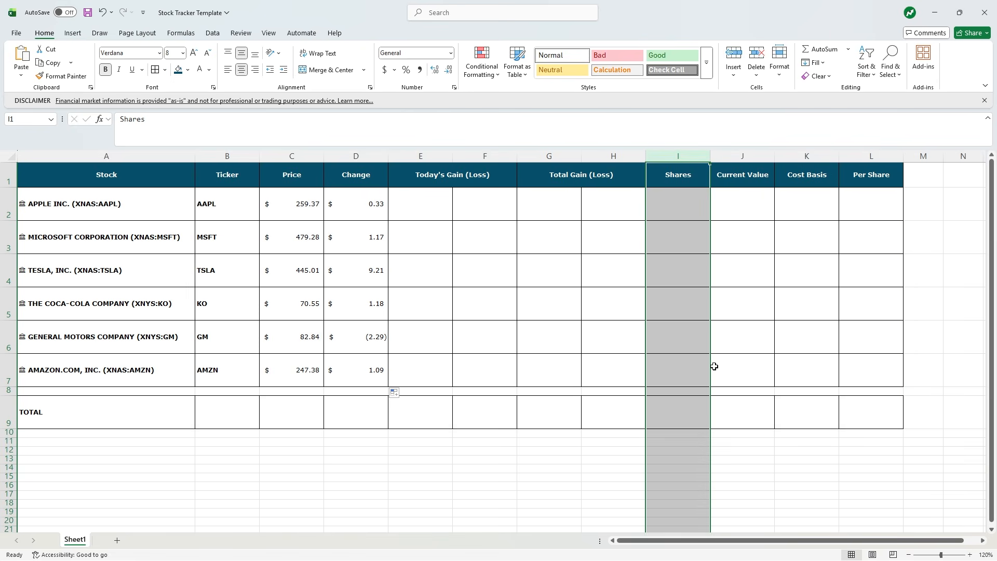
Step: Add the label "Manual" in I12 below the Shares column, in bold with a gold fill
left_click(685, 450)
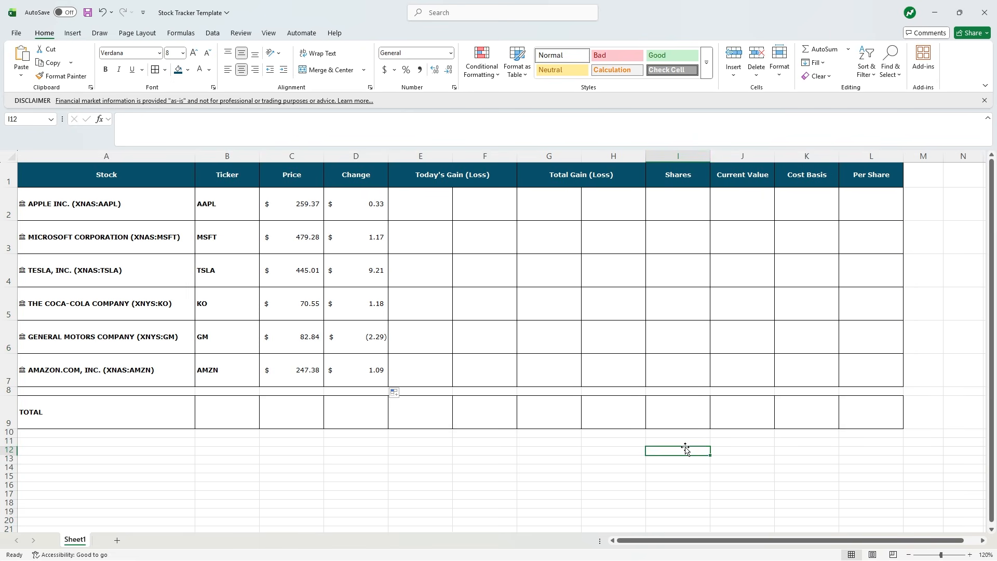
type("Manual")
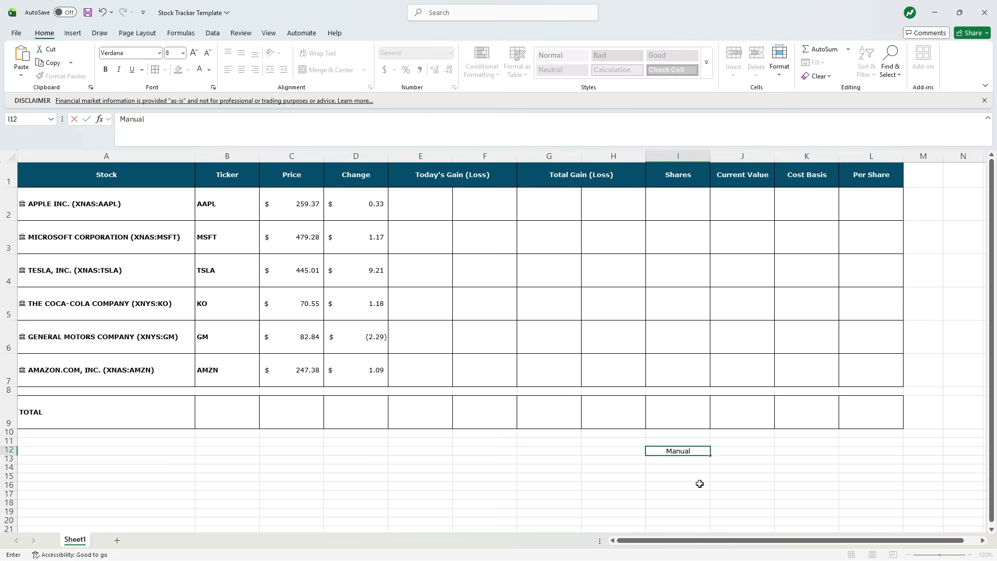
left_click(700, 483)
left_click(677, 452)
left_click(106, 69)
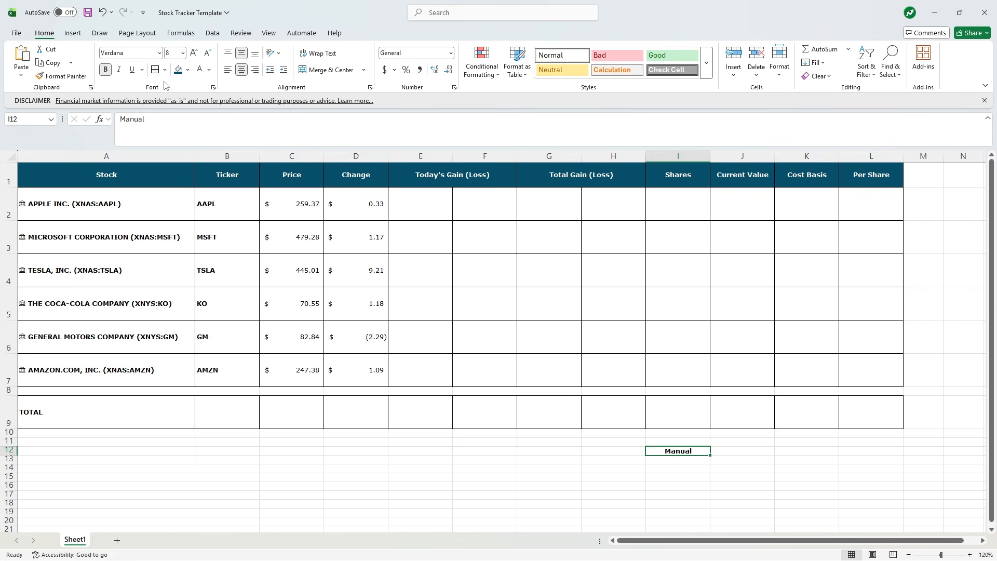
left_click(188, 70)
left_click(214, 208)
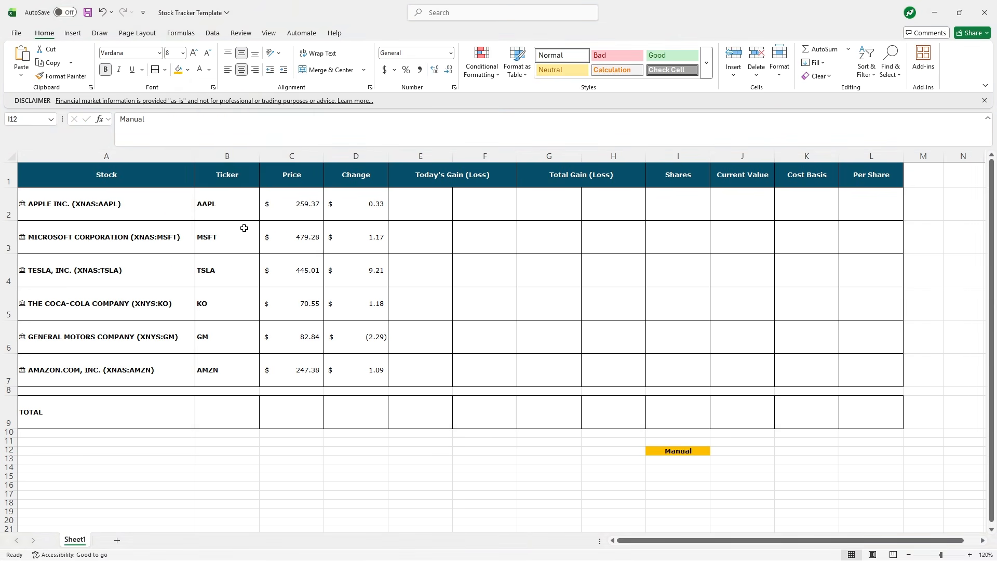
Step: Copy the Manual label from I12 to L12 under Per Share and to A12 under Stock
key("ctrl+c")
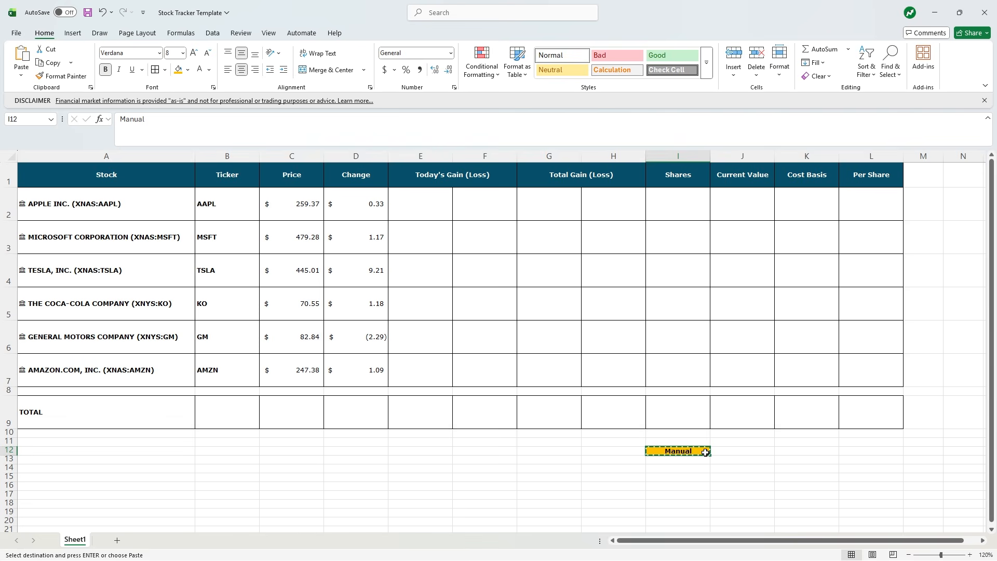
left_click(852, 451)
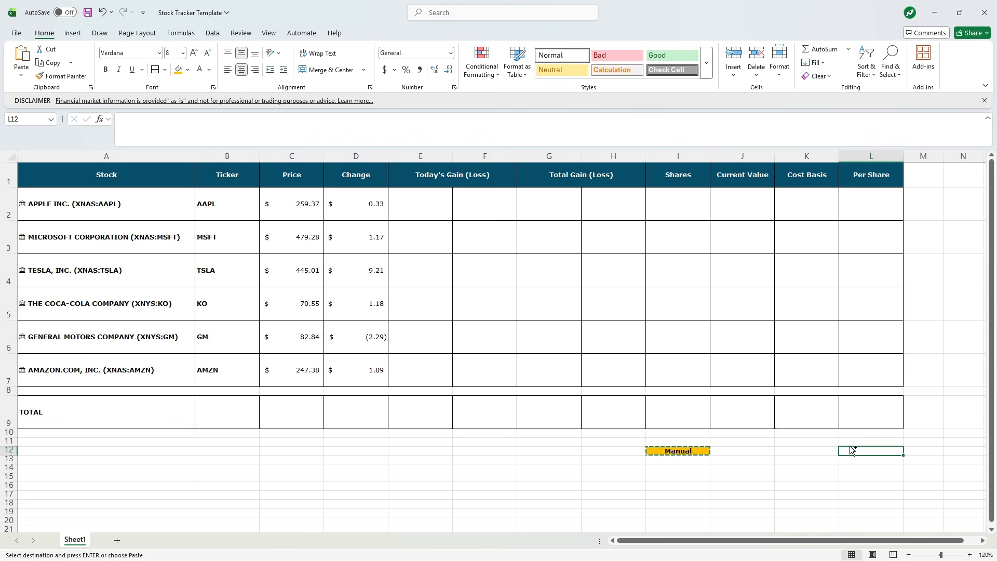
key("ctrl+v")
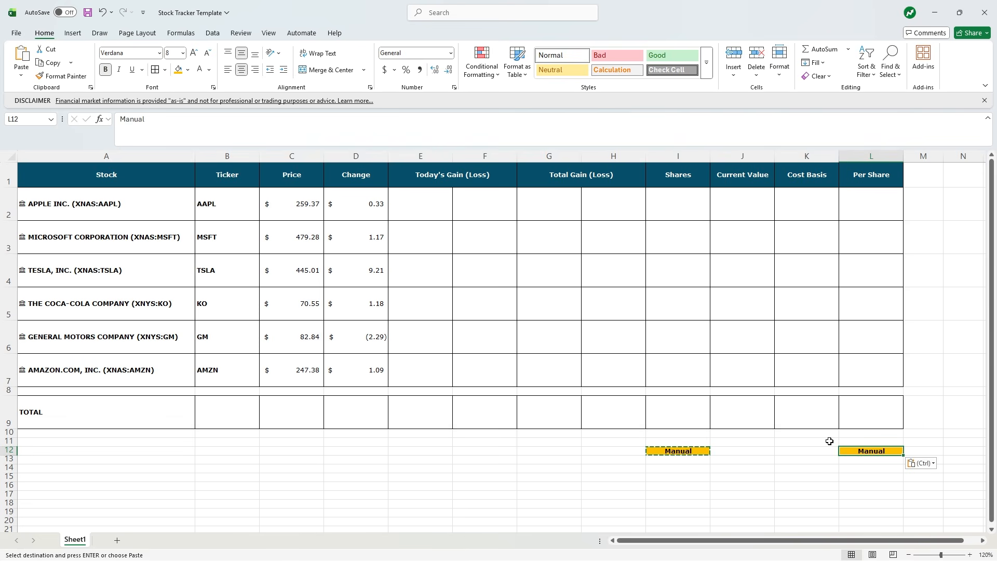
left_click(178, 452)
key("ctrl+v")
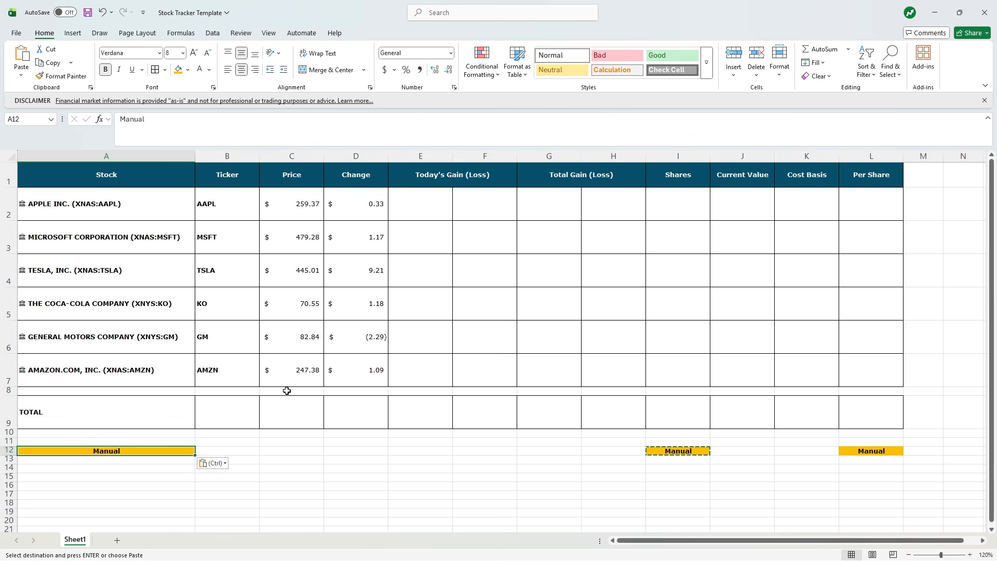
key("Escape")
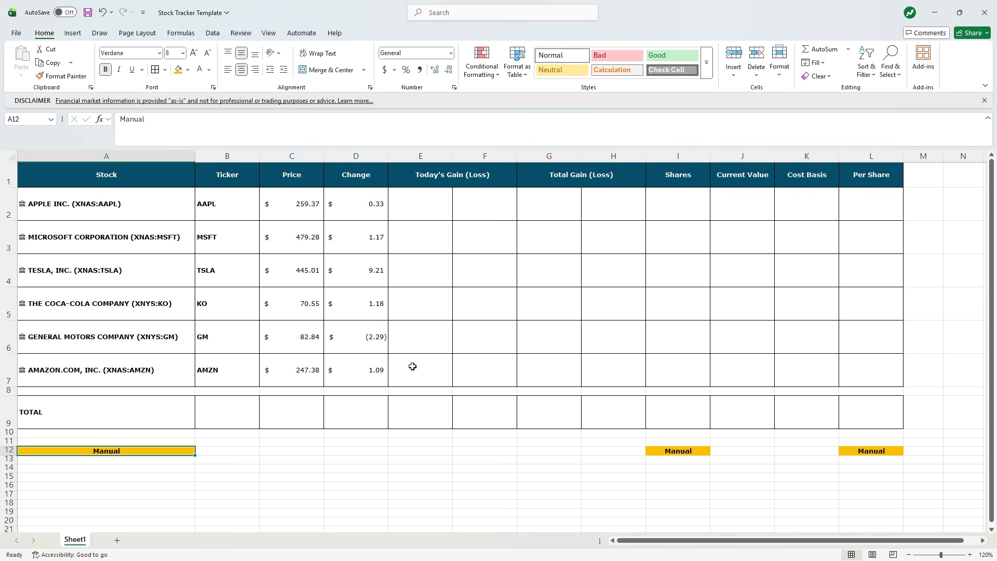
Step: Fill Shares I2:I7 with 10, 7, 9, 38, 25, 12 and Per Share L2:L7 with 130.03, 242.78, 379.28, 66.1, 81.41, 106.92
left_click_drag(149, 204, 151, 266)
left_click(683, 198)
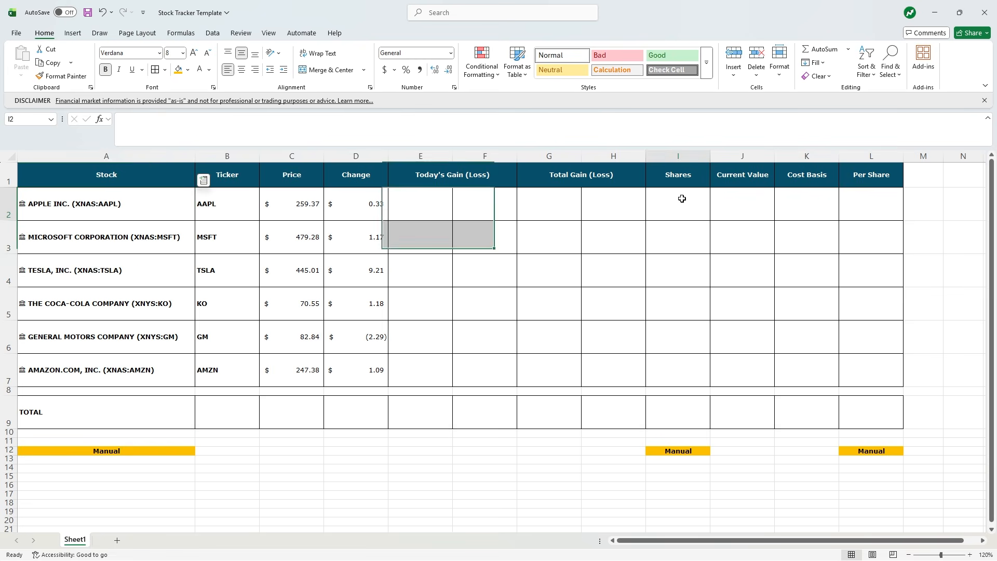
left_click(867, 204)
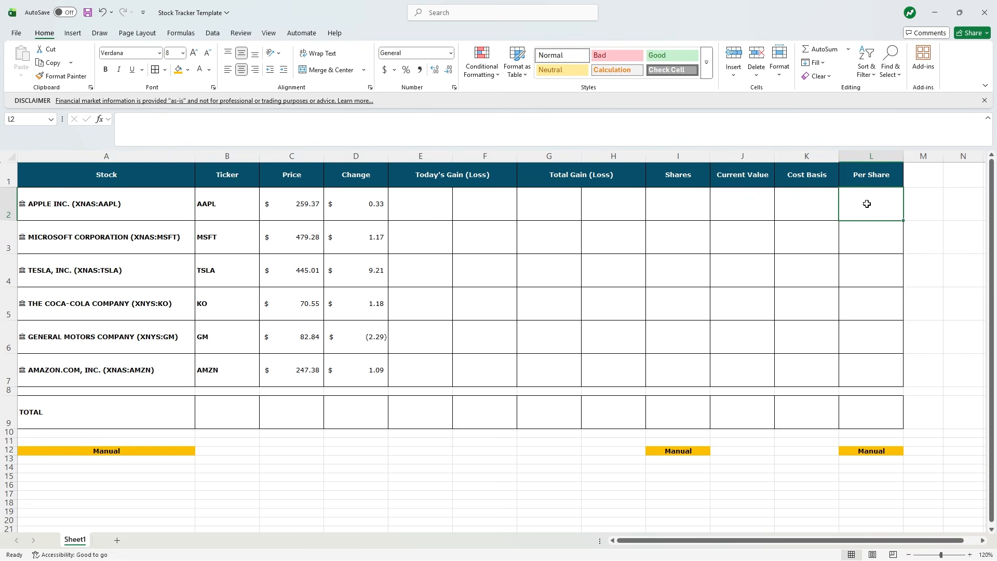
key("ctrl+v")
left_click(544, 334)
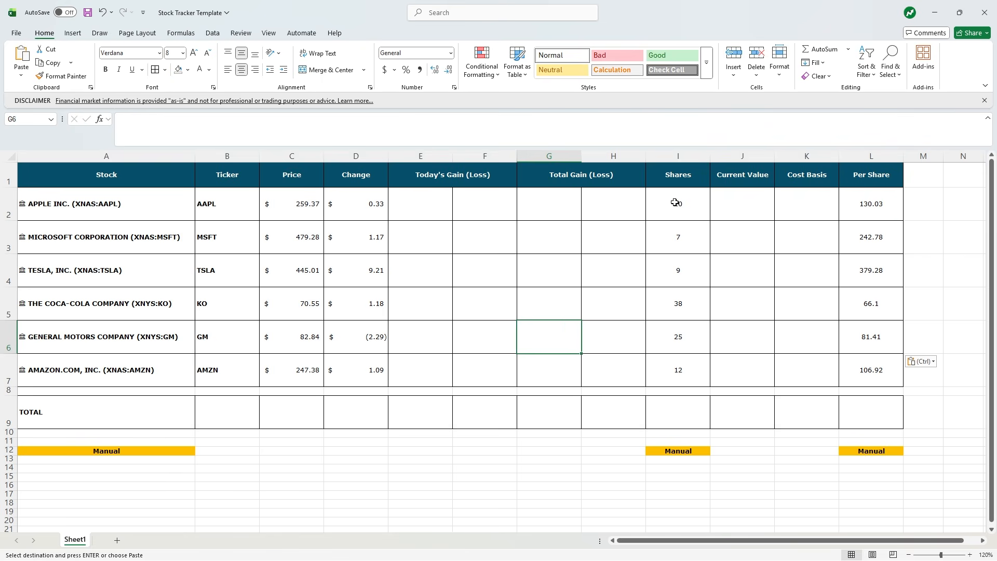
left_click_drag(675, 202, 694, 365)
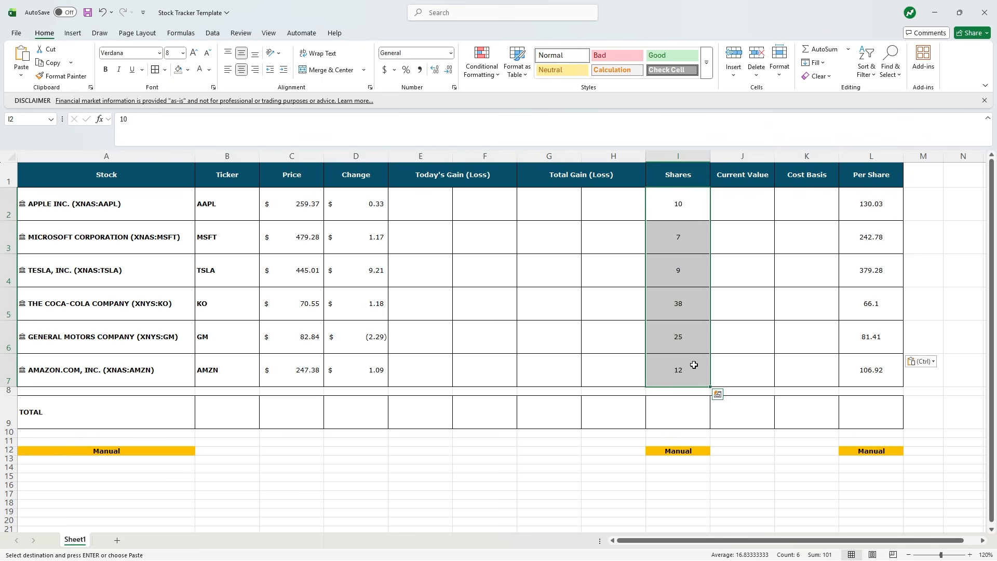
left_click_drag(848, 203, 878, 355)
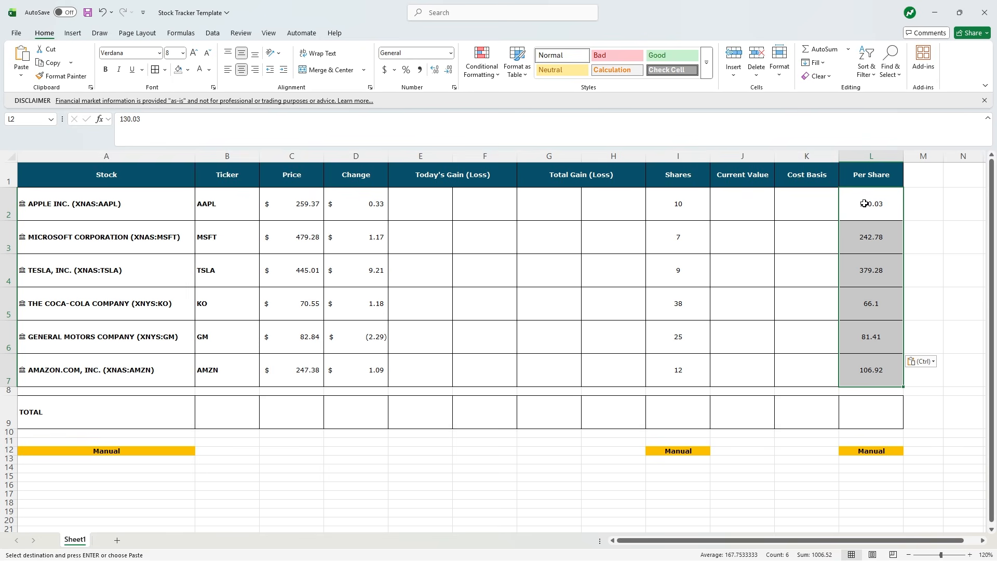
left_click_drag(751, 156, 797, 153)
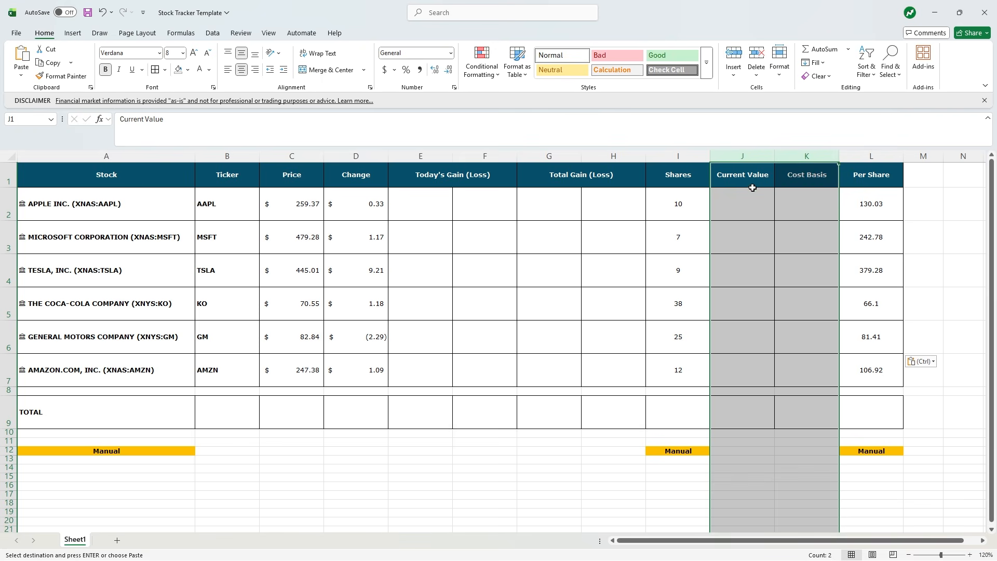
Step: Enter the Current Value formula =C2*I2 in J2, multiplying Apple's price by its shares
left_click(744, 203)
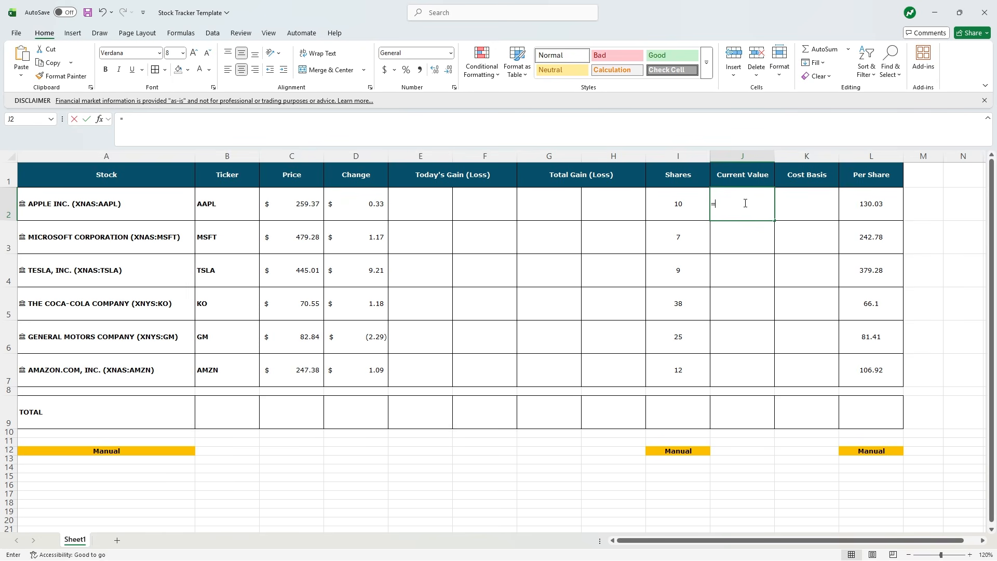
type("=")
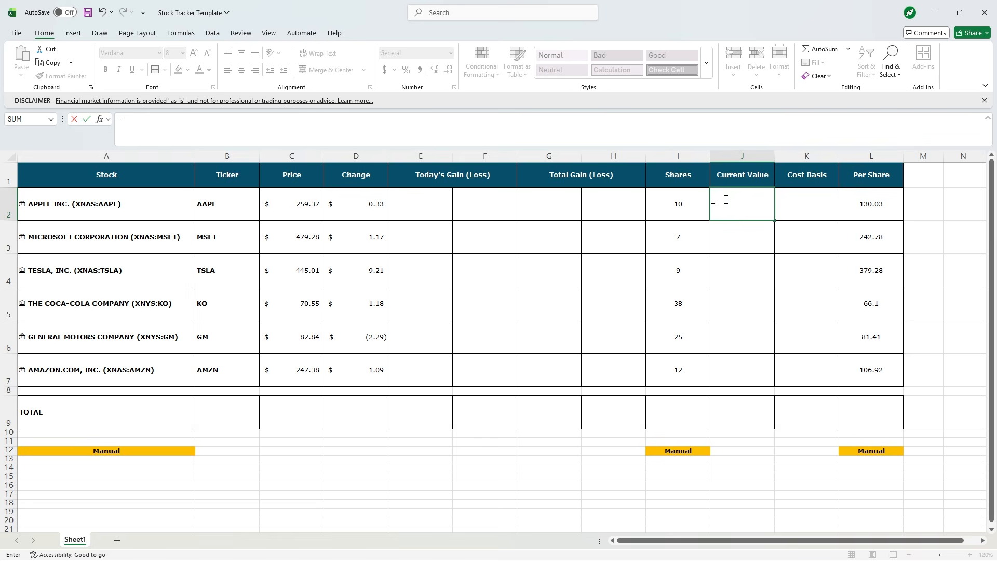
left_click(307, 202)
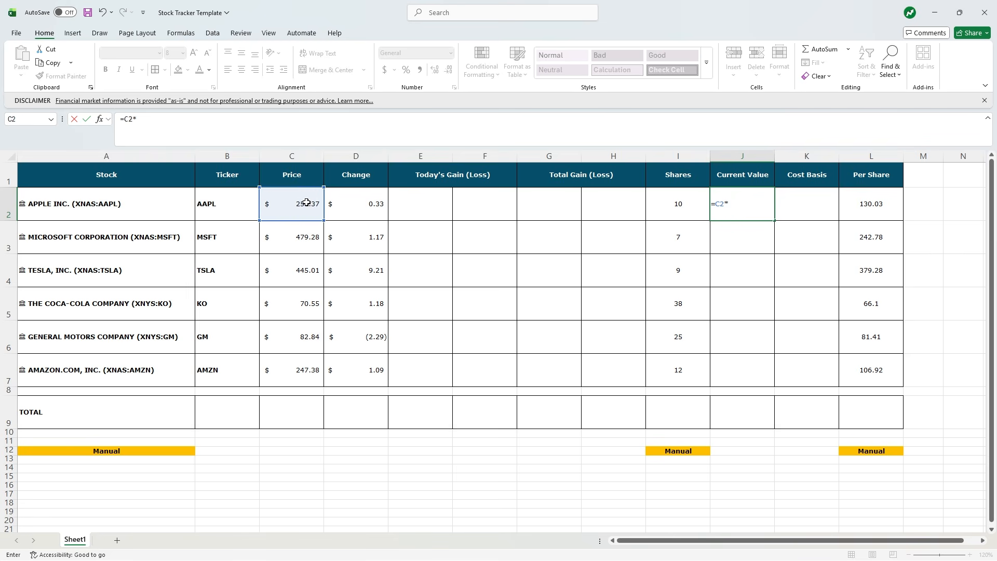
type("*")
left_click(697, 197)
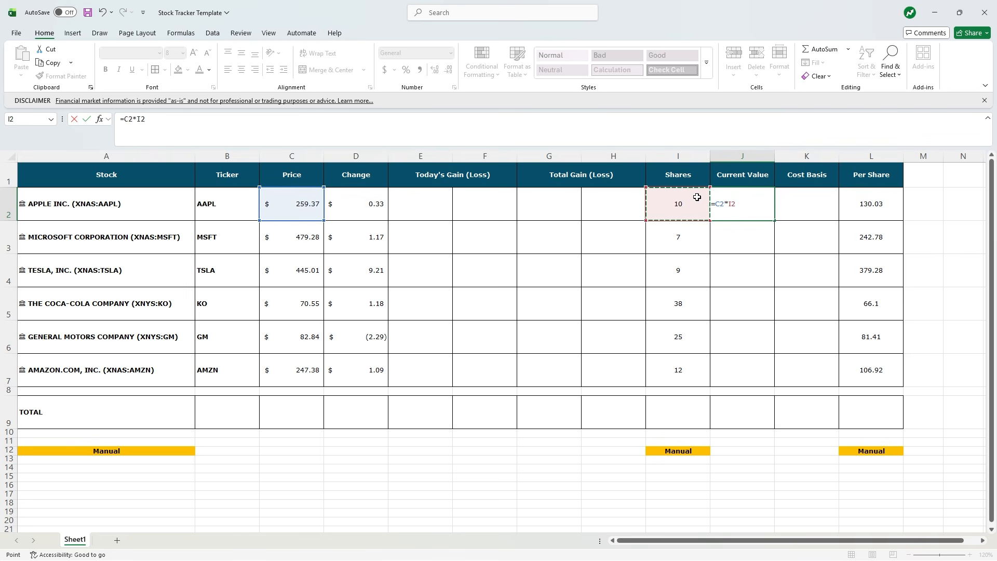
key("Return")
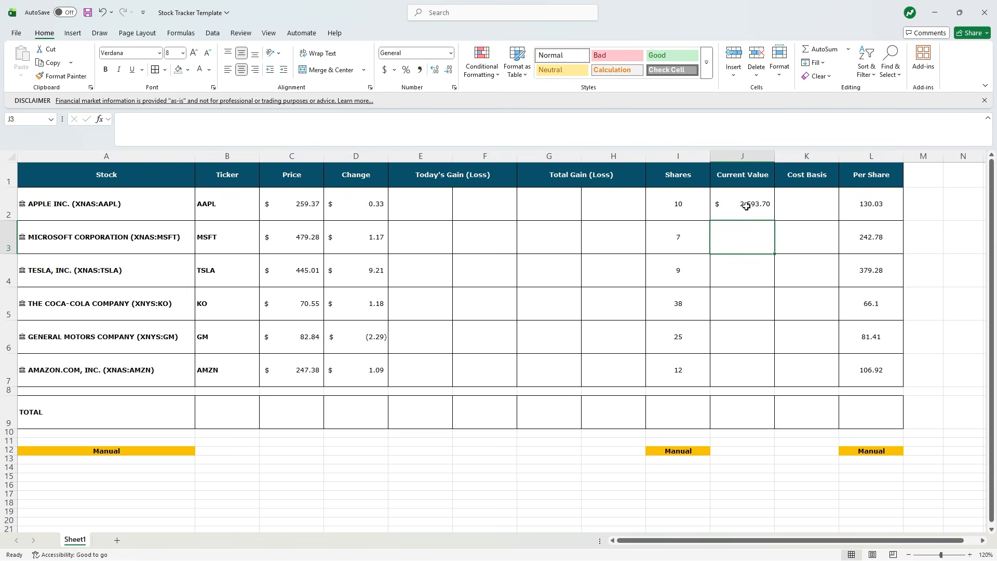
Step: Enter the Cost Basis formula =L2*I2 in K2, multiplying Apple's per-share cost by its shares
left_click(794, 206)
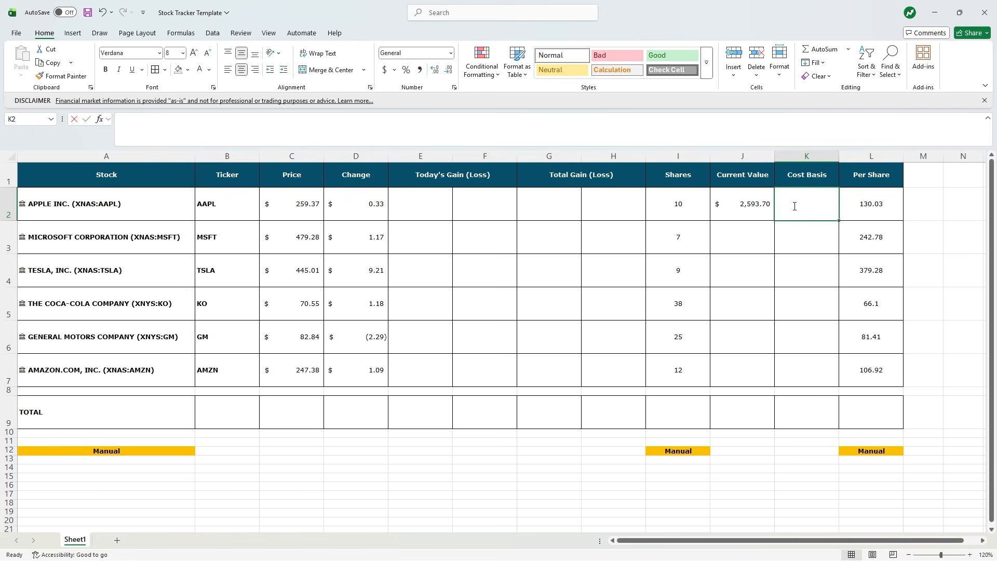
type("=")
left_click(871, 210)
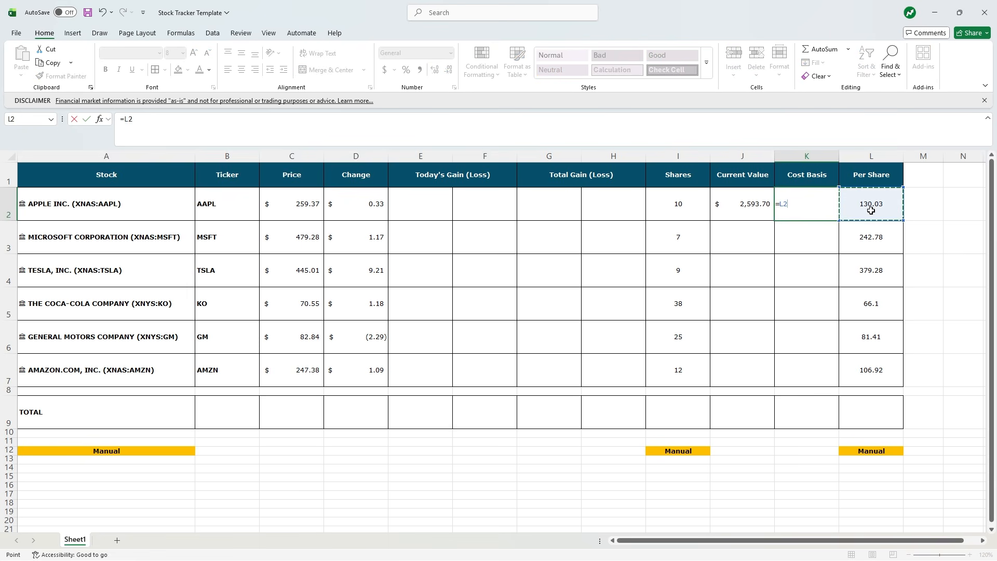
type("*")
left_click(694, 192)
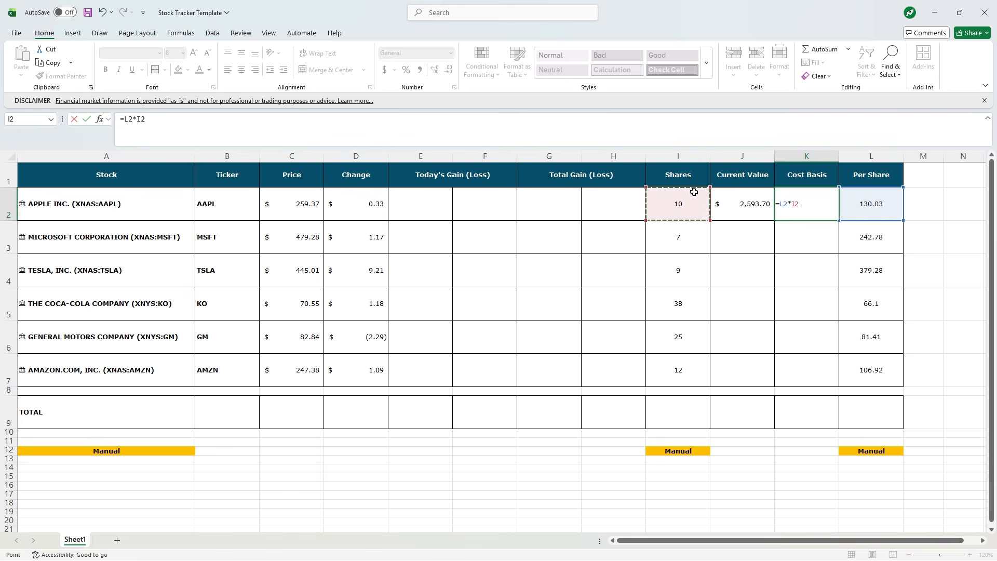
key("Return")
key("Up")
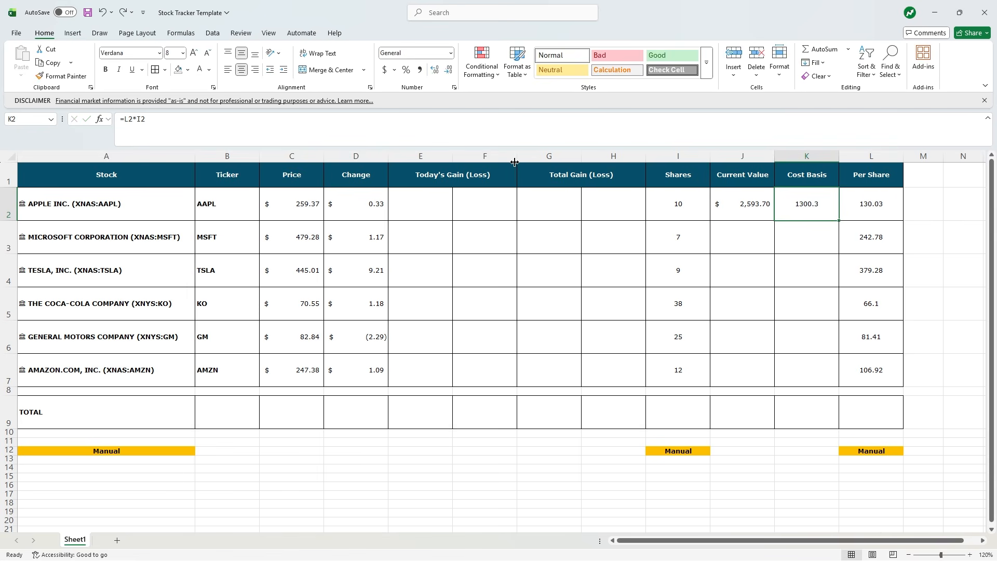
Step: Copy the accounting format of J2 onto K2 with Format Painter and fill the J2:K2 formulas down to row 7
left_click(723, 204)
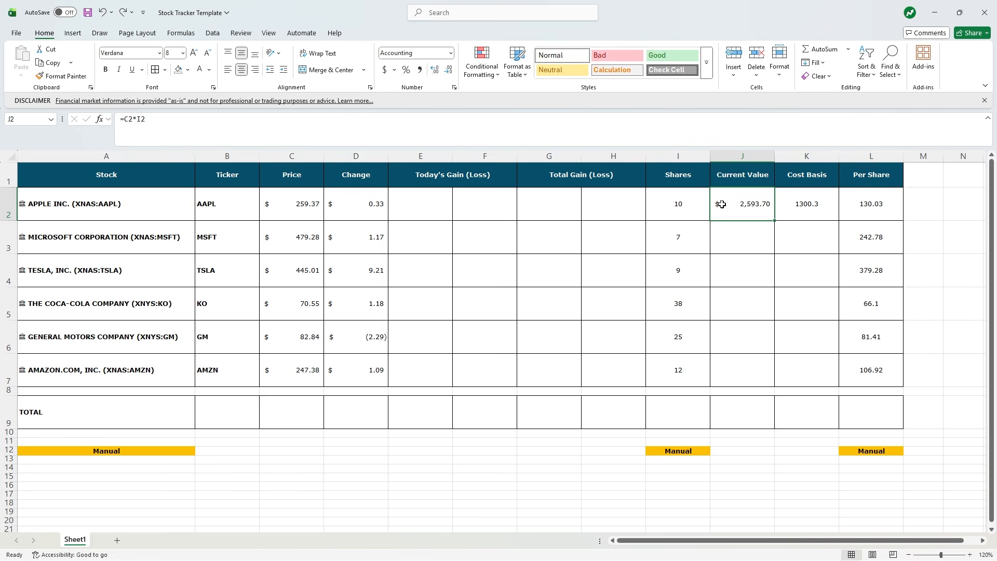
left_click(65, 77)
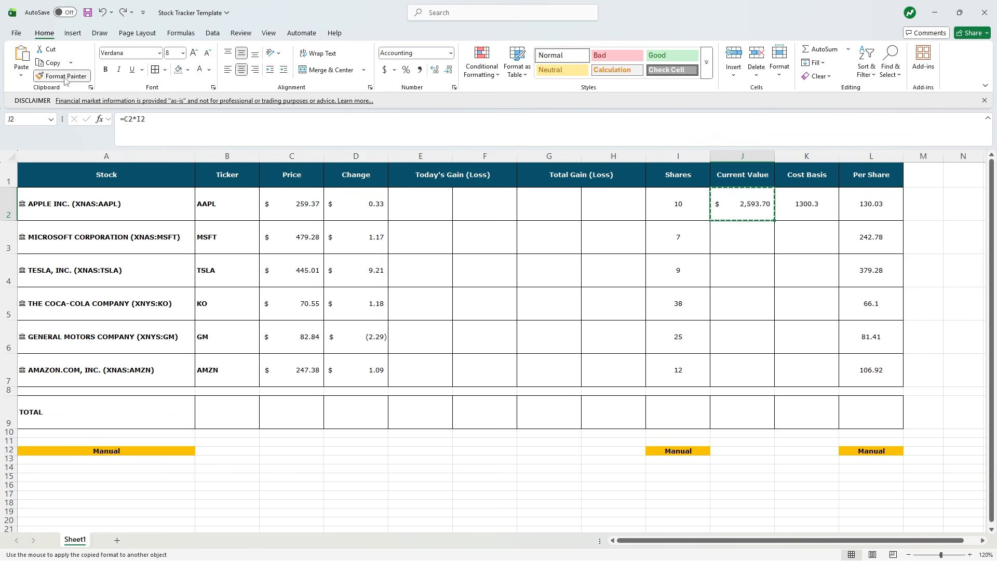
left_click(807, 206)
mouse_move(746, 204)
left_mouse_down()
mouse_move(788, 210)
mouse_move(856, 313)
mouse_move(847, 375)
left_mouse_up()
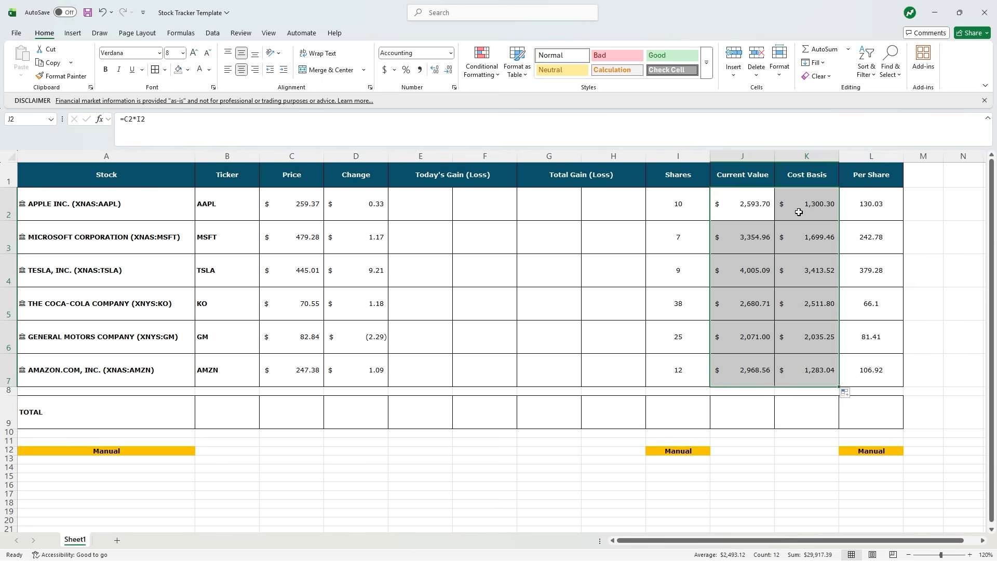
Step: Enter a formula in F2 under Today's Gain (Loss) pulling the Change (%) field from A2
left_click_drag(421, 156, 474, 155)
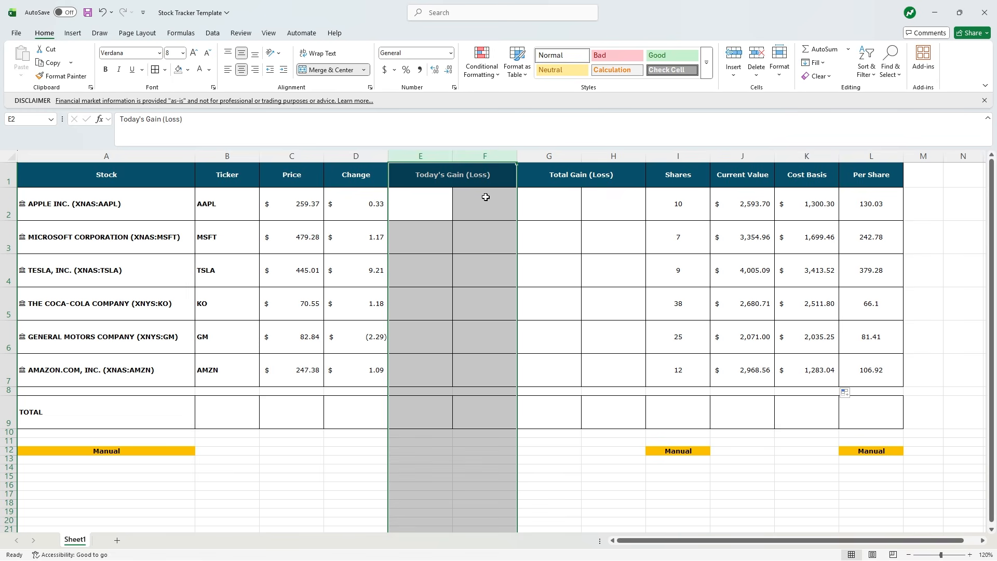
left_click(486, 197)
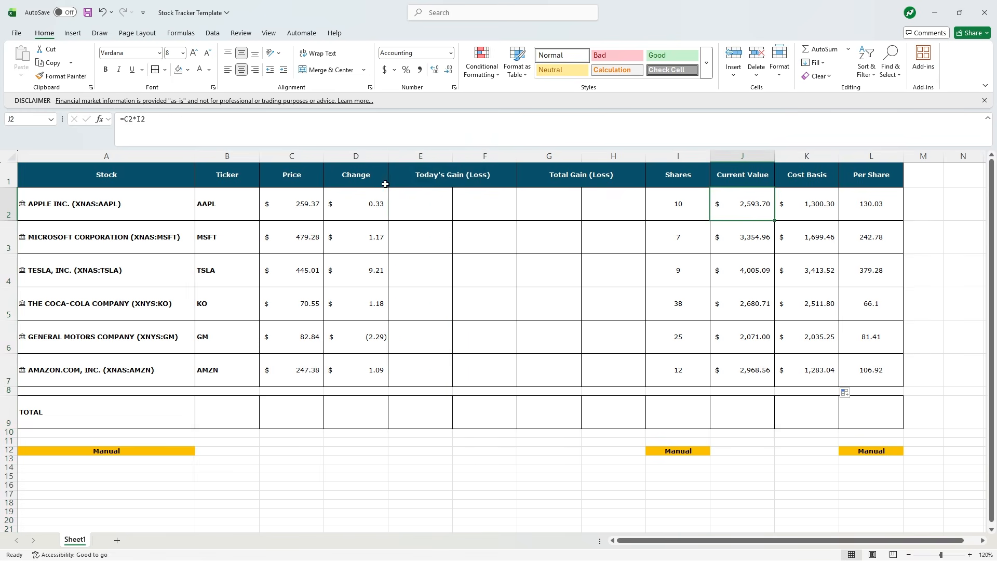
left_click_drag(418, 156, 473, 157)
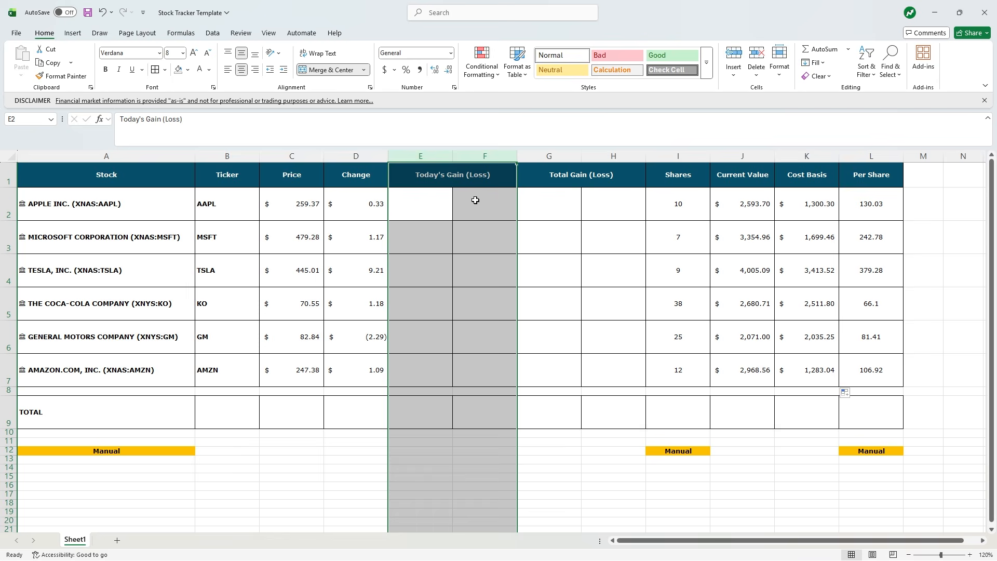
left_click(425, 203)
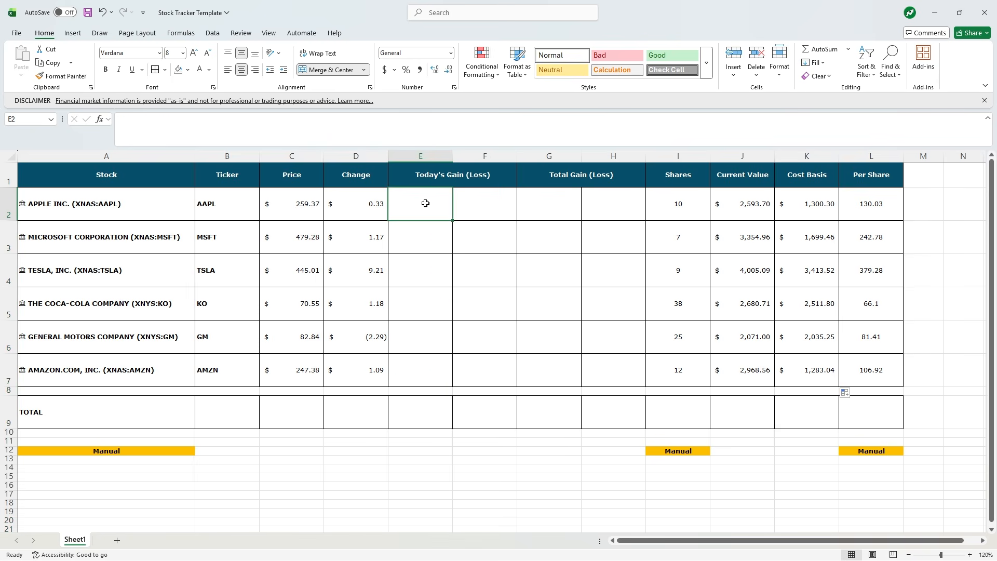
left_click(493, 203)
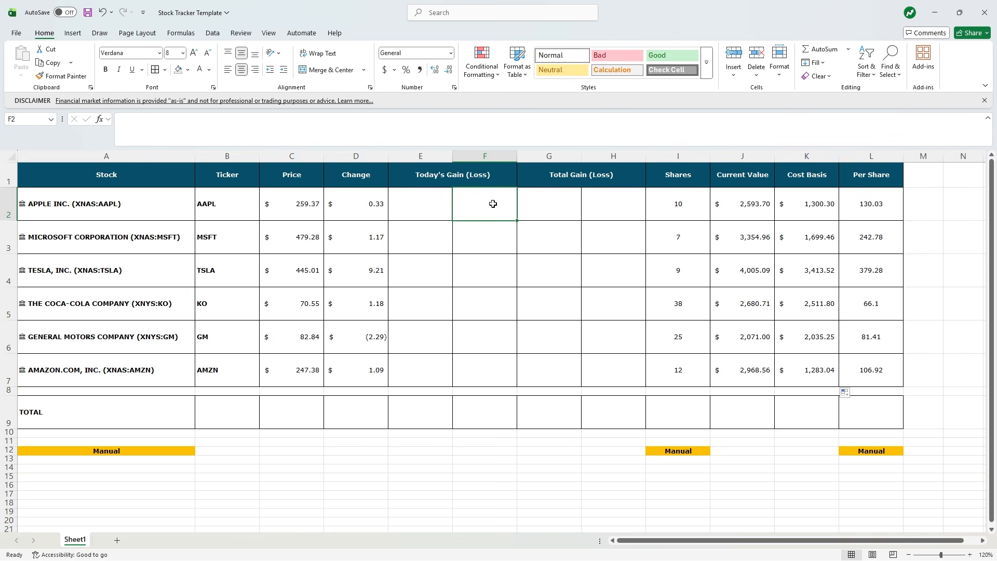
type("=")
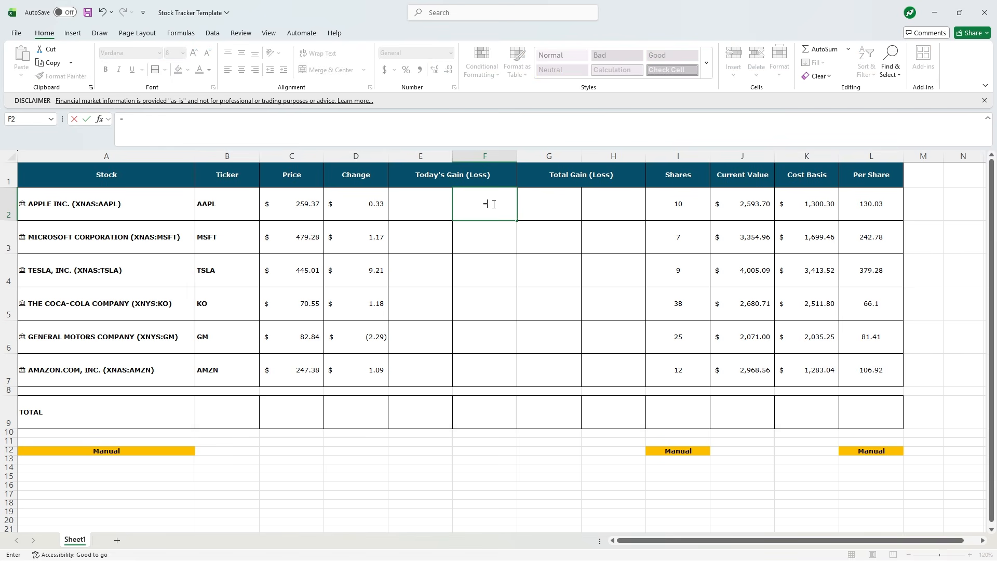
left_click(100, 204)
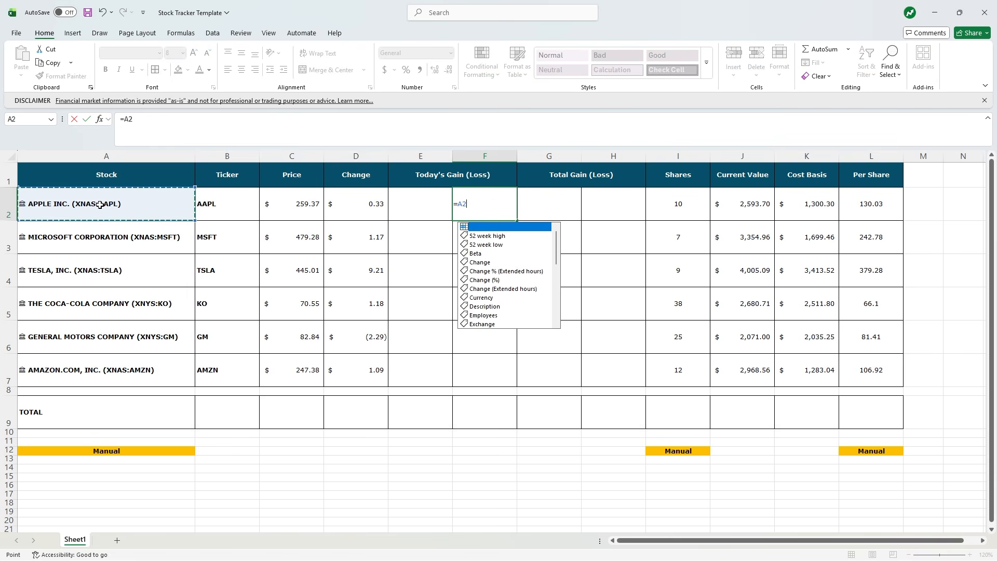
left_click(503, 280)
key("Return")
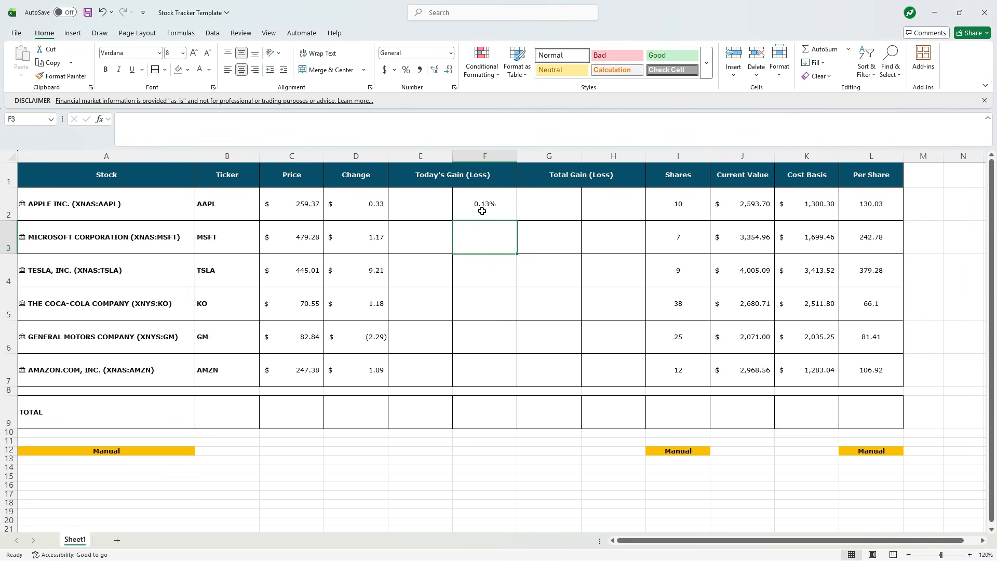
Step: Enter the formula =D2*I2 in E2 under Today's Gain (Loss), multiplying Apple's change by its shares
left_click(434, 196)
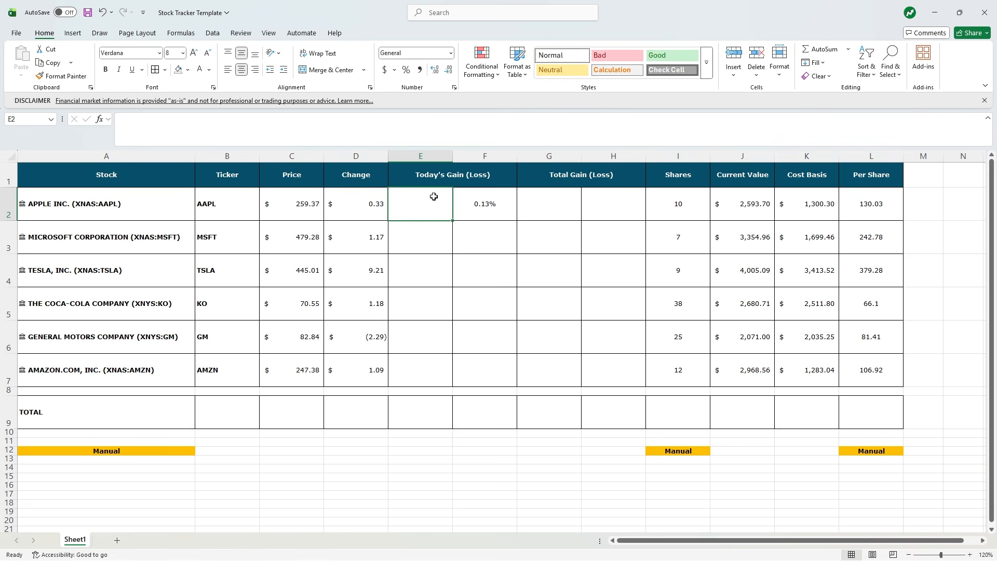
type("=")
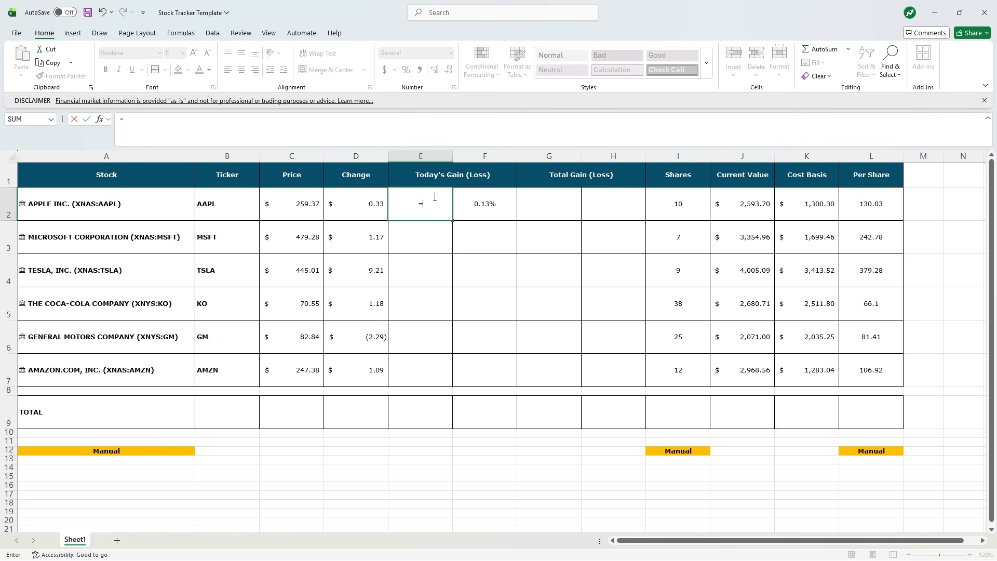
left_click(374, 202)
type("*")
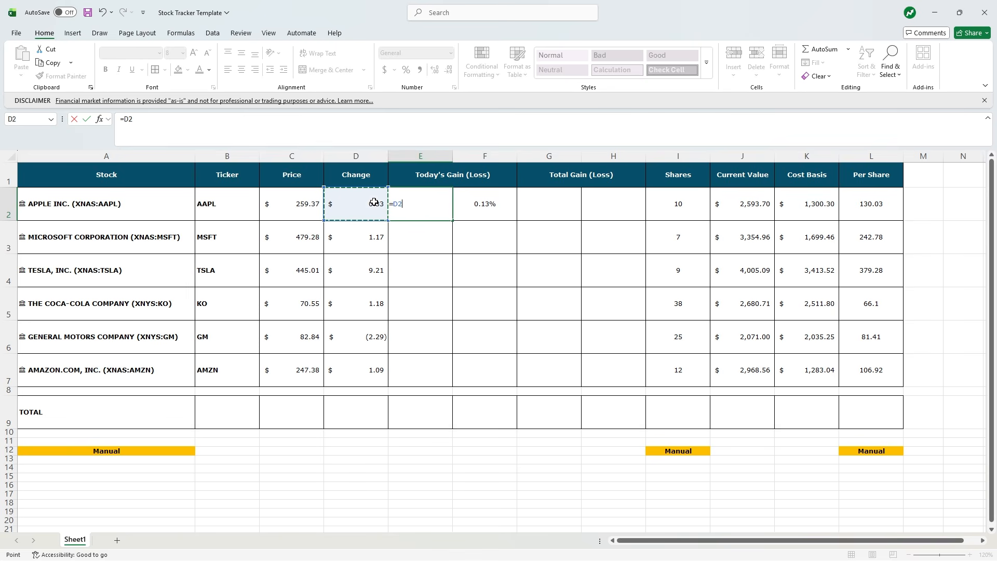
left_click(689, 205)
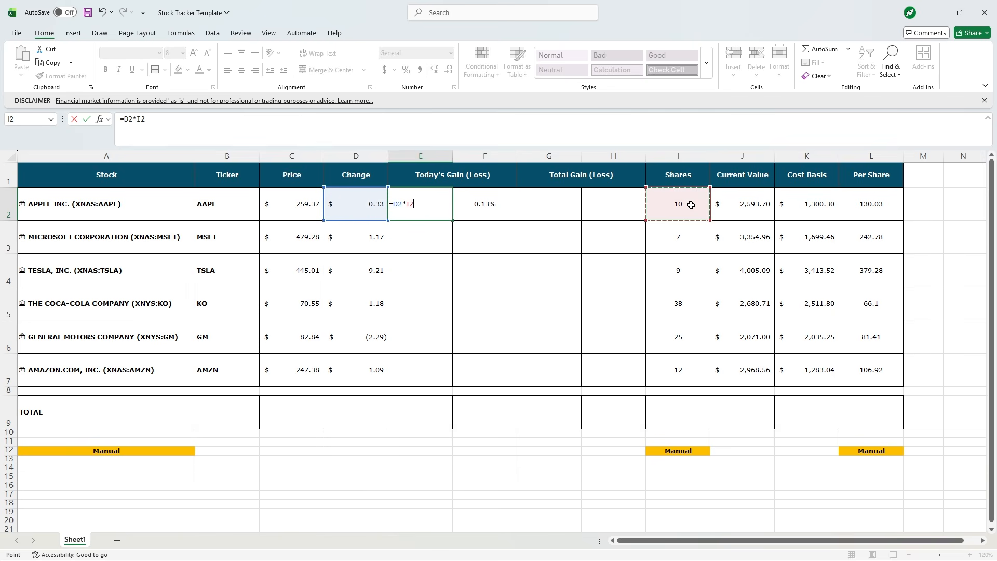
key("Return")
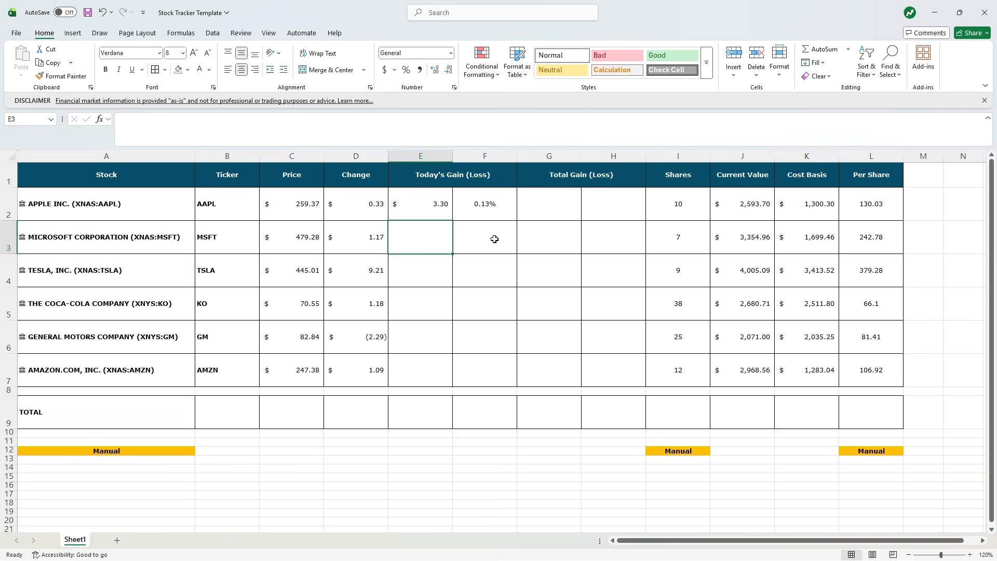
Step: Fill the Today's Gain (Loss) formulas in E2:F2 down to row 7
left_click(363, 202)
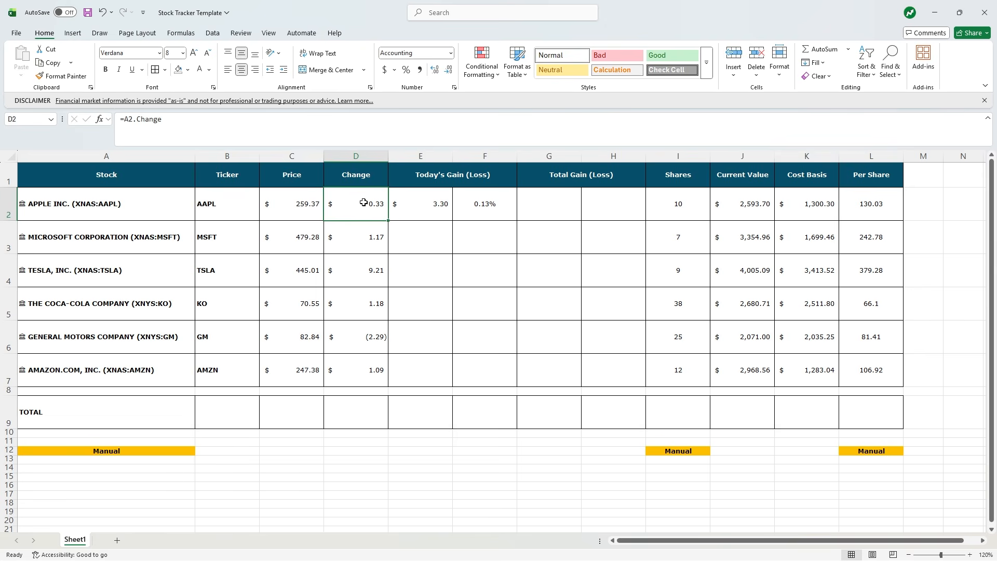
left_click(418, 206)
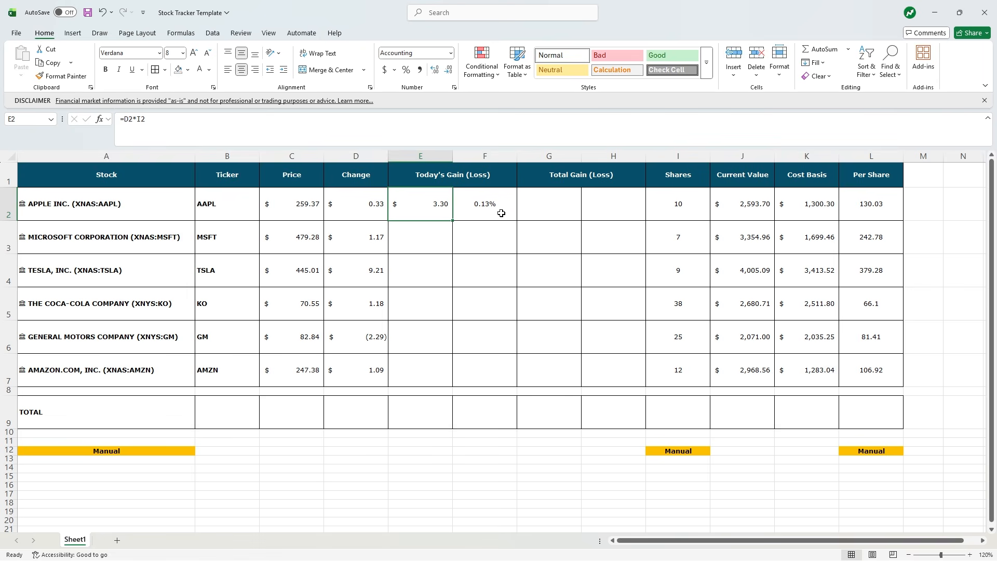
left_click_drag(445, 198, 513, 384)
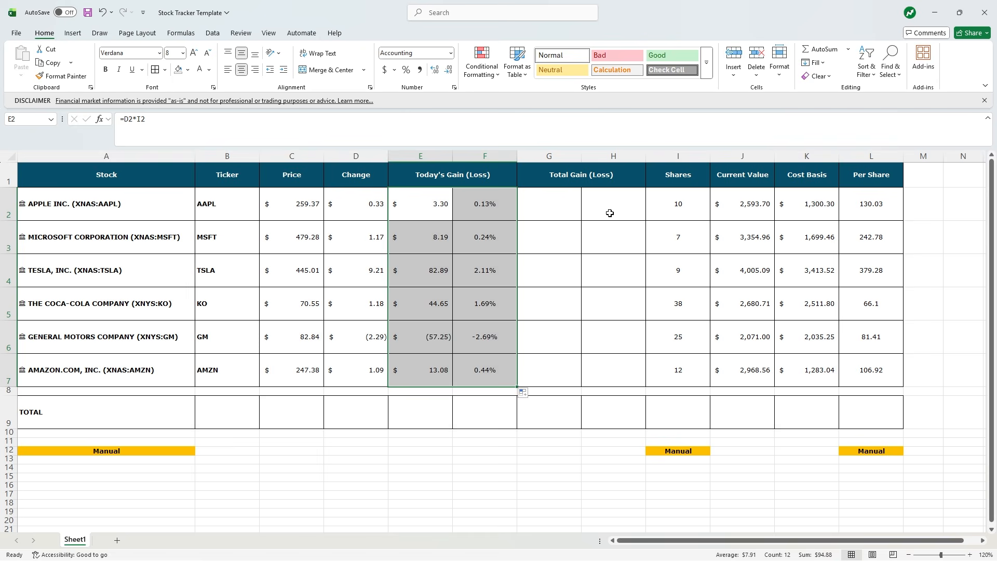
Step: Enter the formula =(C2-L2)*I2 in G2 under Total Gain (Loss) for Apple's dollar gain
left_click(592, 211)
left_click(568, 202)
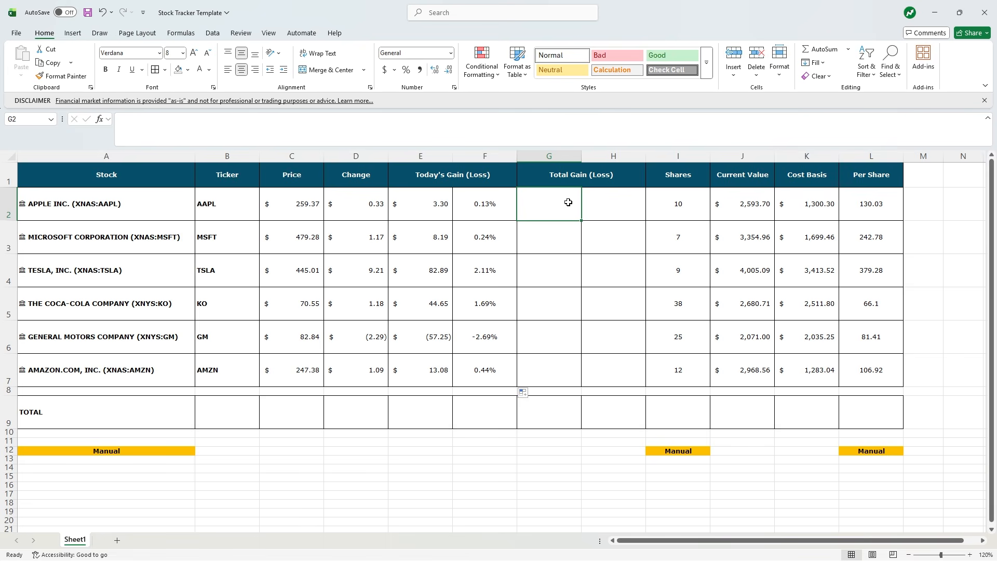
type("=")
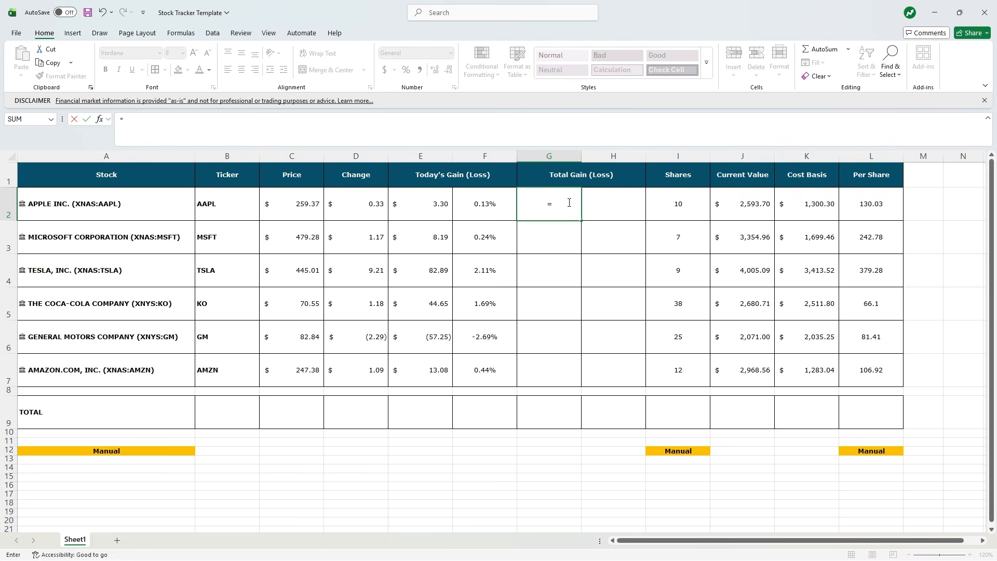
type("(")
left_click(293, 212)
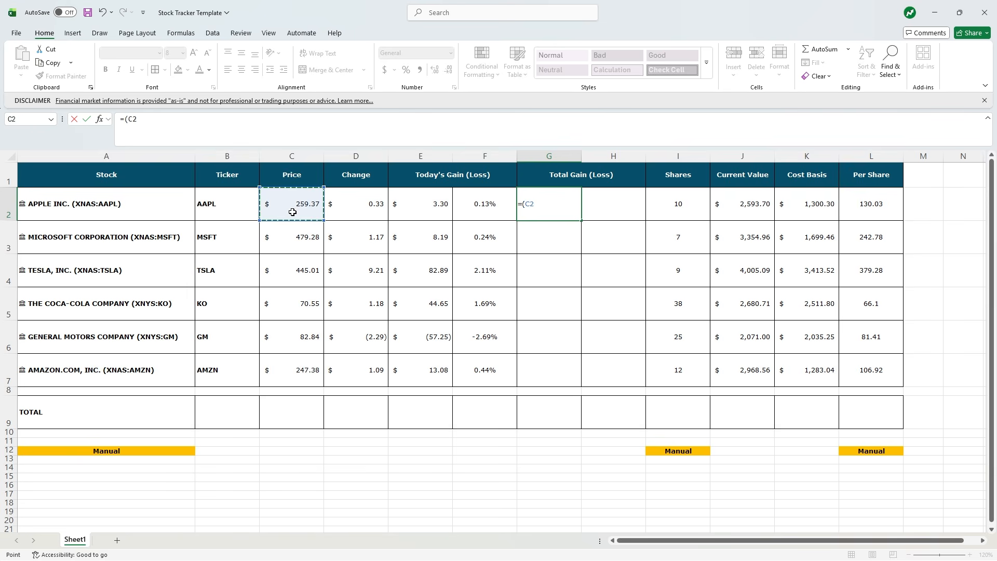
type("-")
left_click(889, 205)
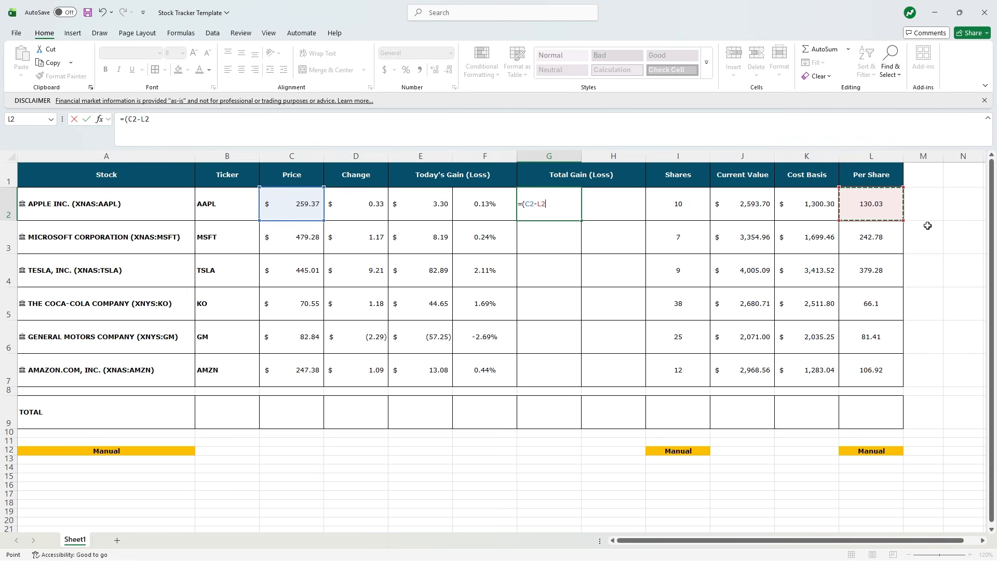
type(")*")
left_click(673, 200)
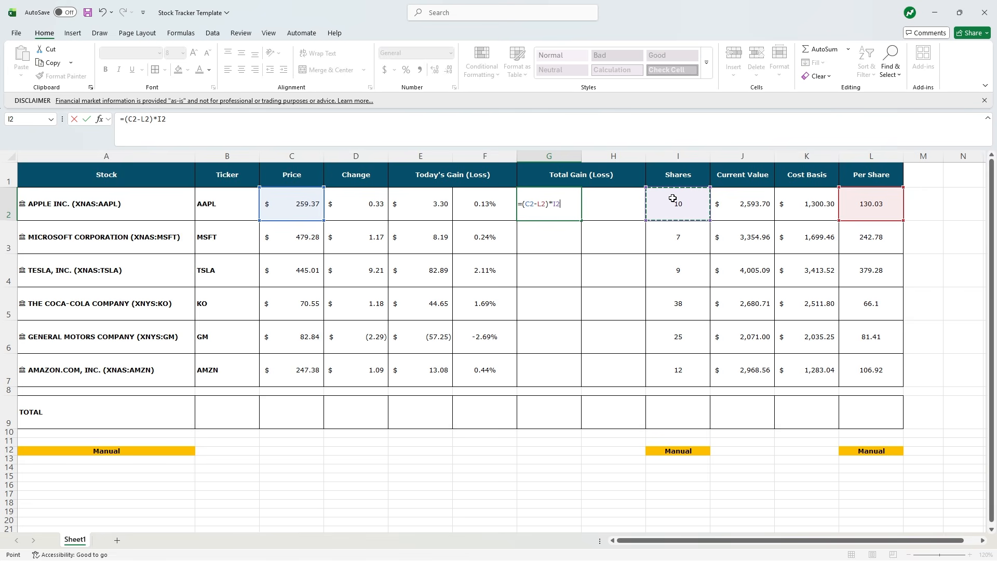
key("Return")
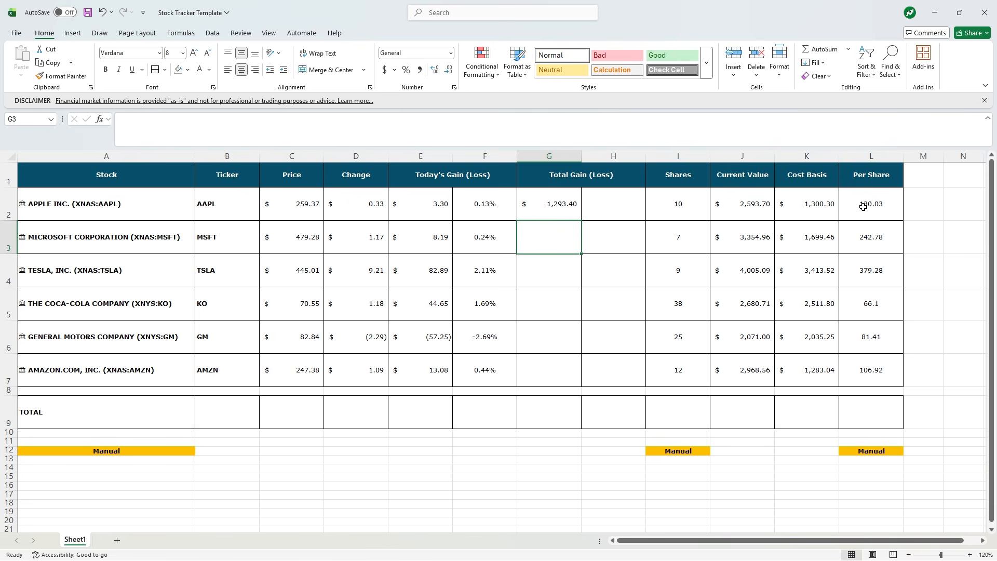
left_click_drag(862, 207, 867, 262)
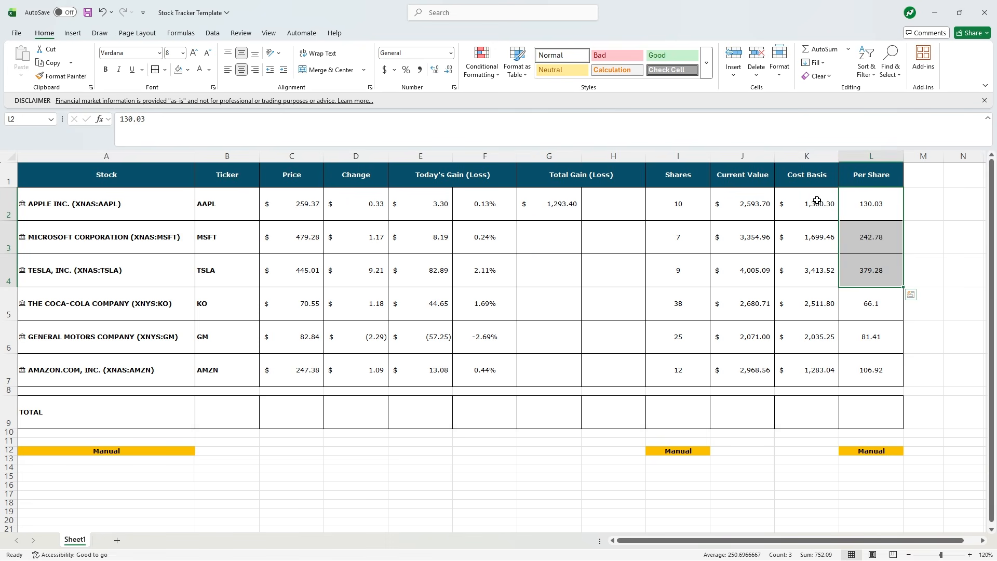
Step: Copy the accounting format of the Cost Basis cells K2:K7 onto the Per Share cells L2:L7
left_click_drag(818, 201, 820, 365)
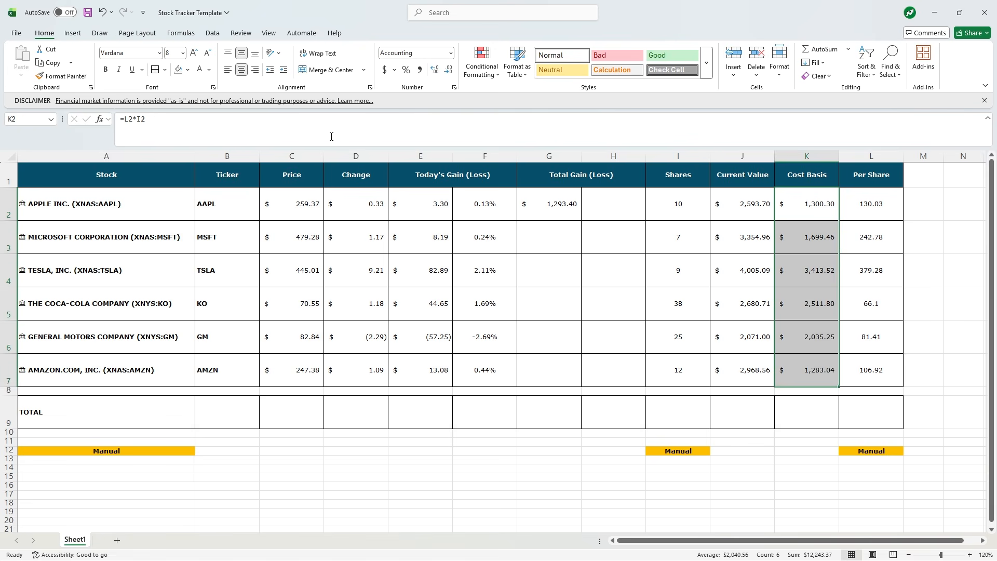
left_click(69, 76)
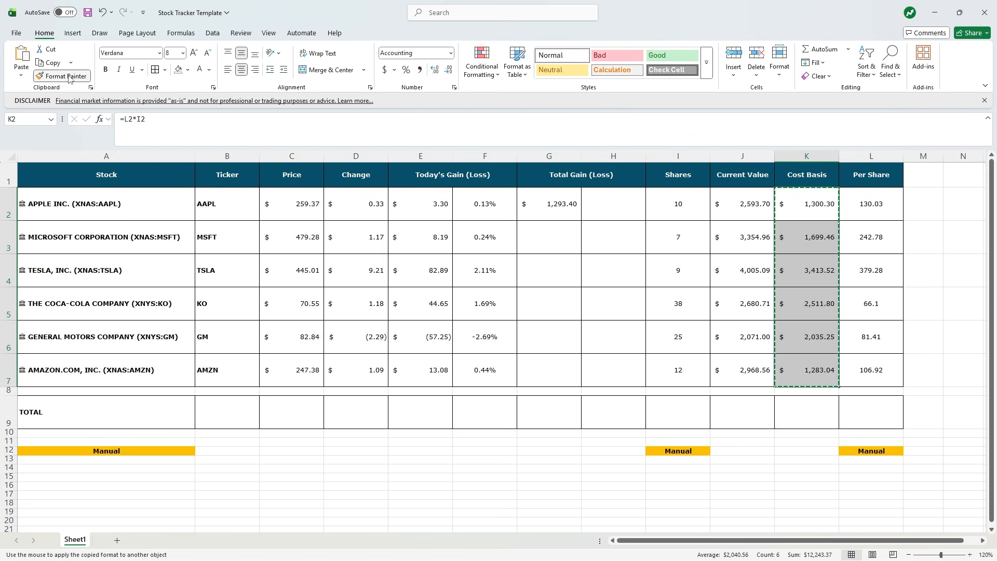
left_click(898, 199)
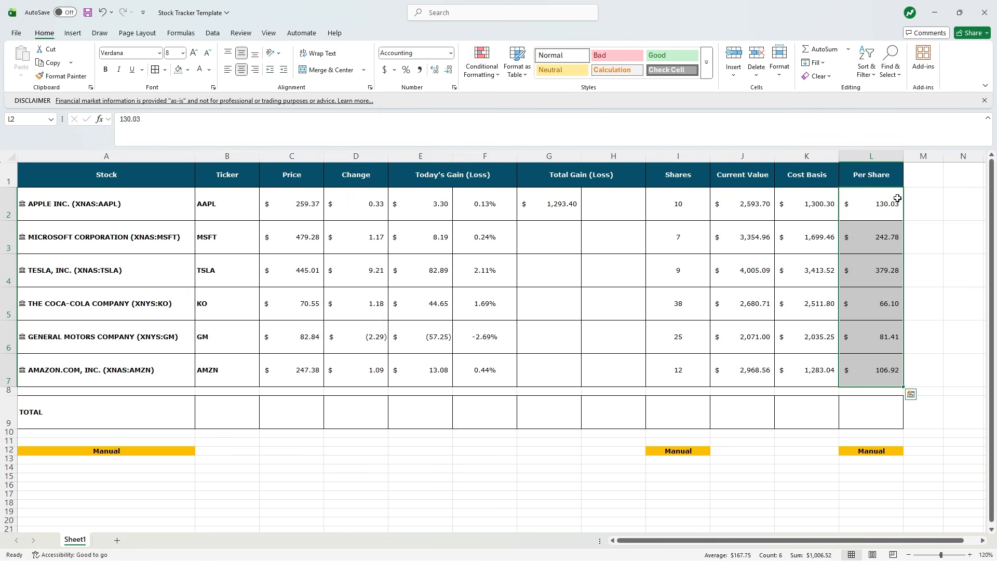
Step: Enter the formula =(J2-K2)/K2 in H2 under Total Gain (Loss) for Apple's percentage gain
left_click(610, 204)
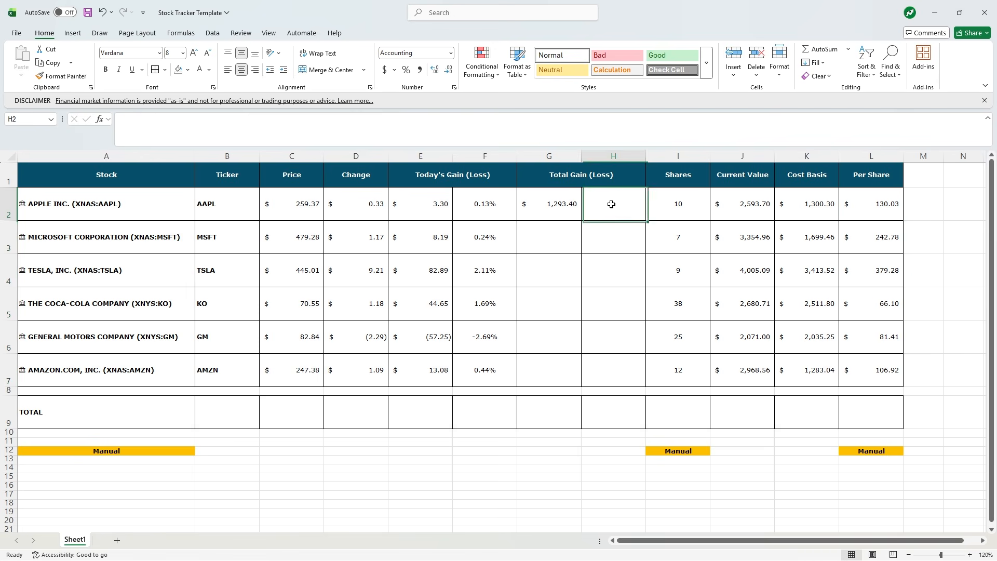
type("=")
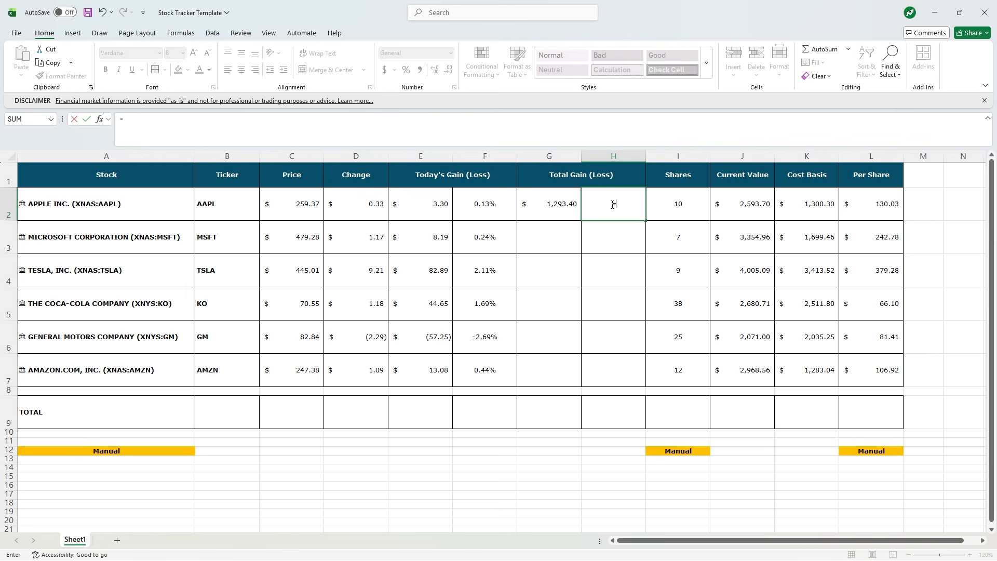
type("(")
left_click(738, 208)
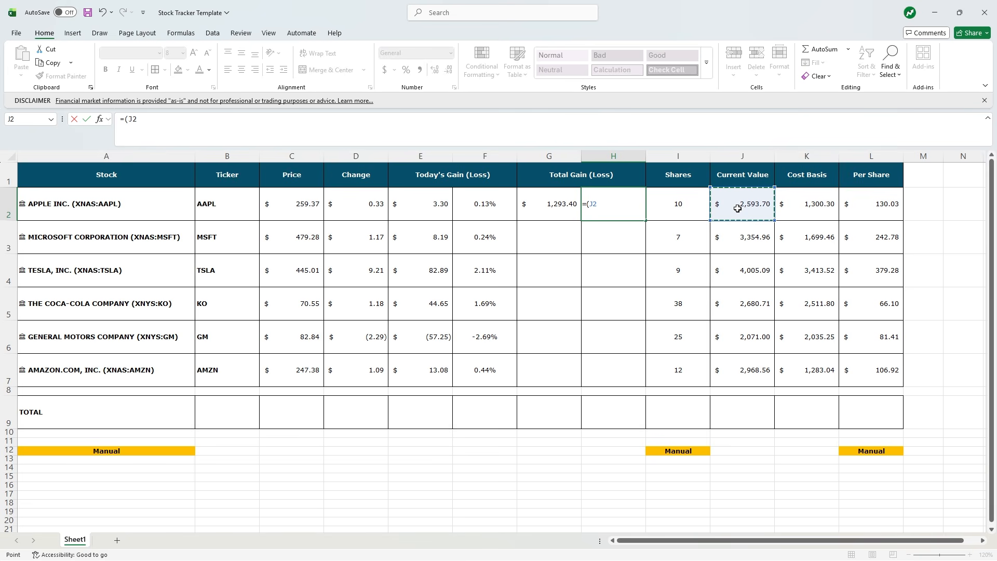
type("-")
left_click(820, 202)
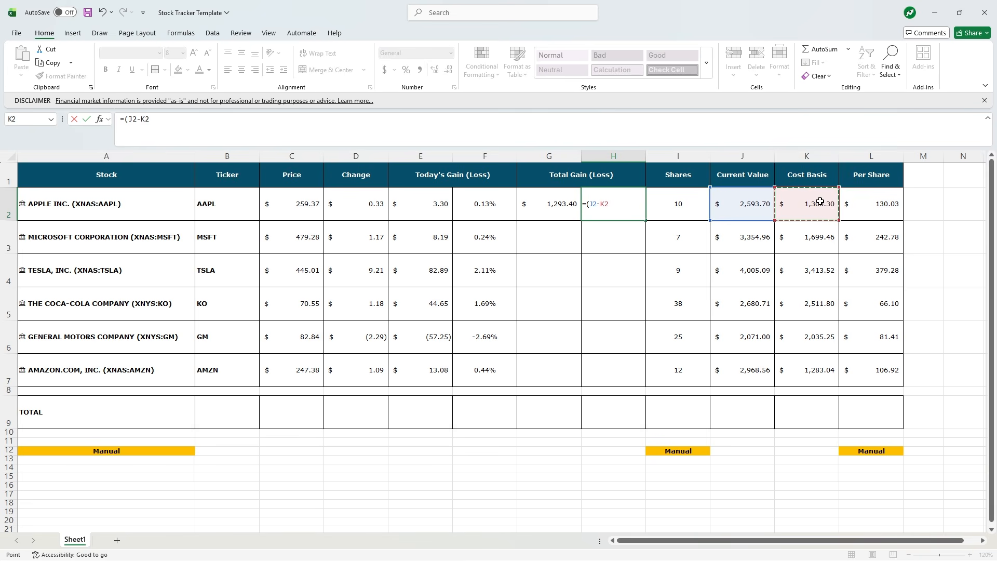
type(")/")
left_click(821, 202)
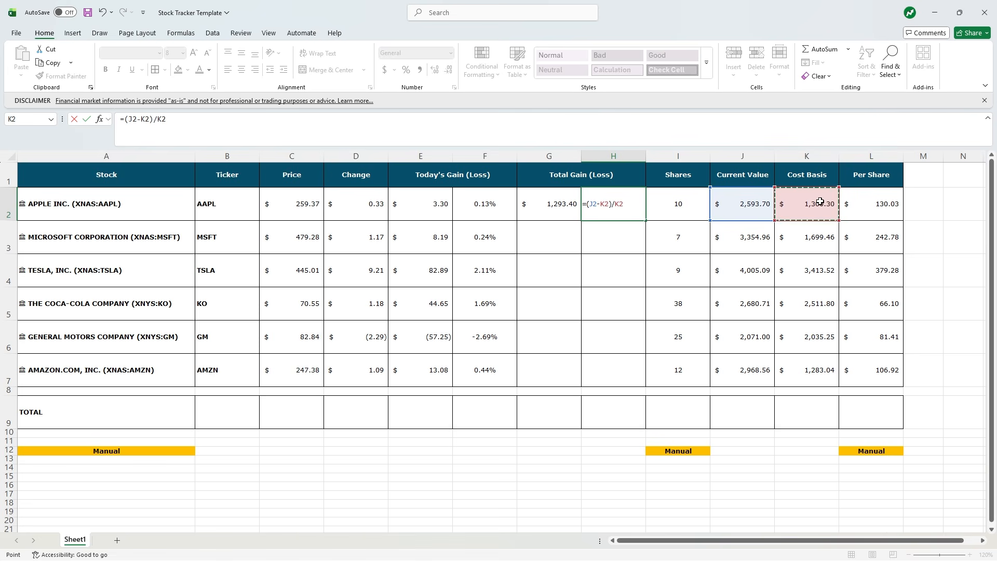
key("Return")
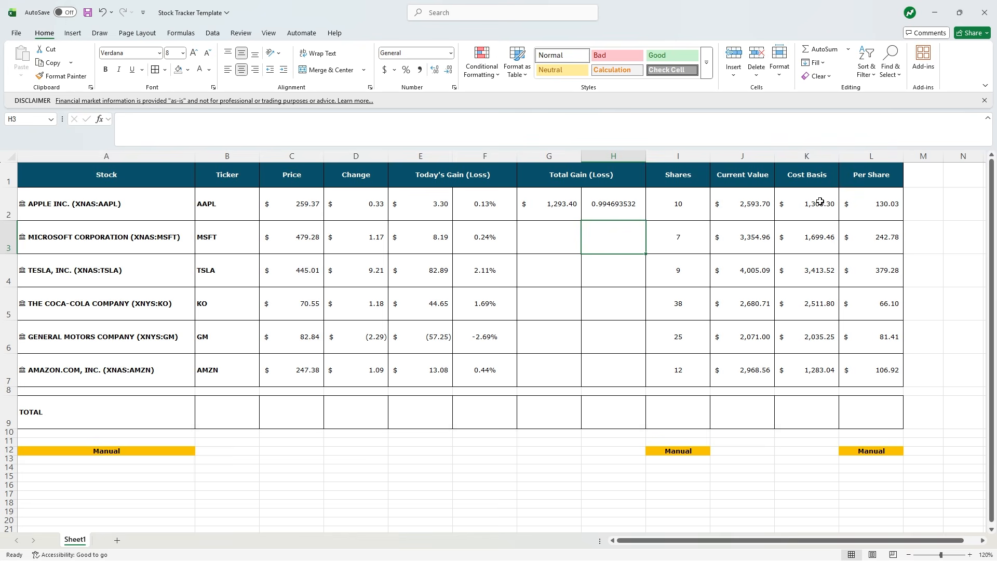
Step: Format Apple's total gain ratio in H2 as a percentage with two decimal places
left_click(606, 209)
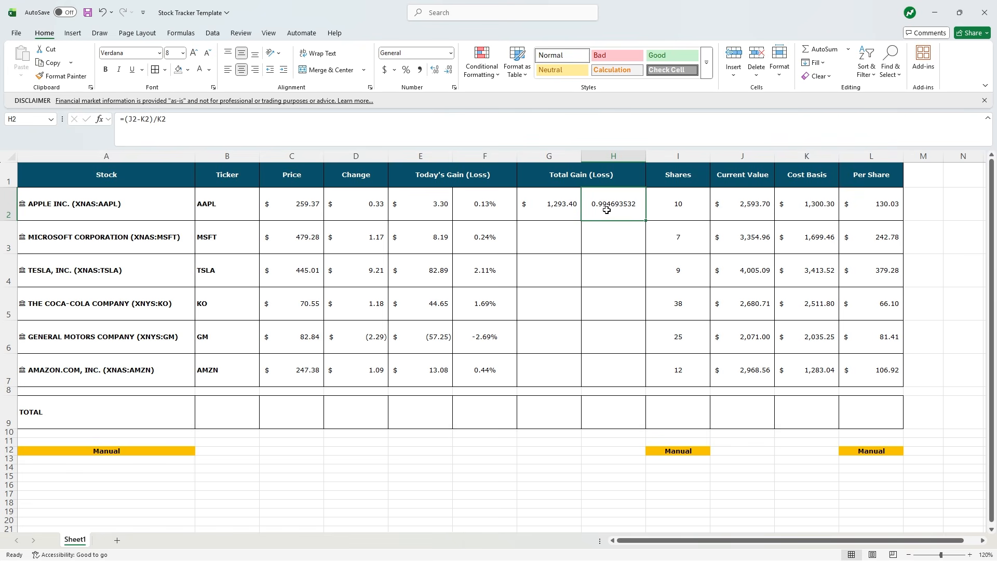
left_click(407, 72)
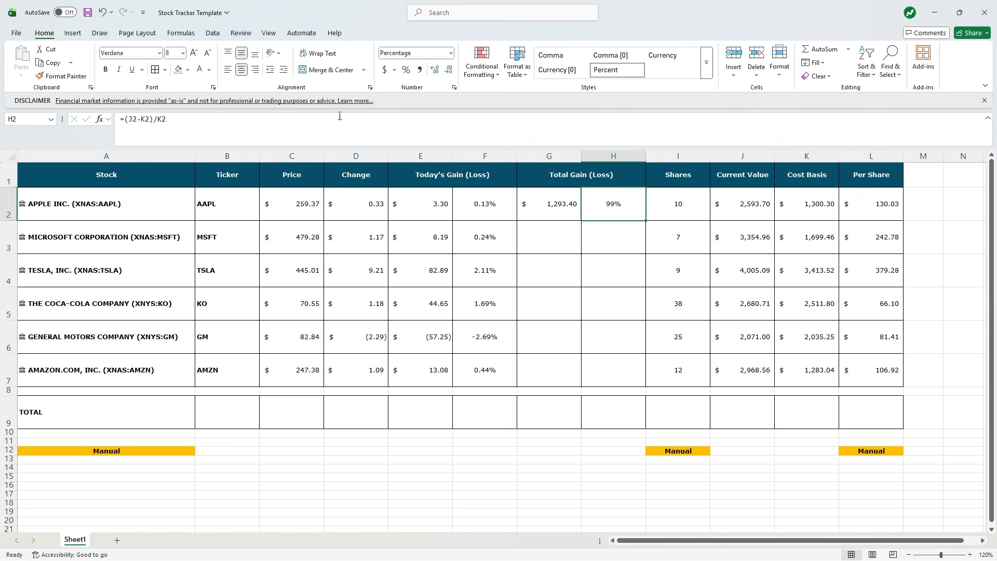
left_click(438, 73)
left_click(437, 73)
Step: Fill the Total Gain (Loss) formulas in G2:H2 down to row 7 and save the workbook
left_click_drag(554, 203, 594, 203)
left_click_drag(646, 221, 639, 383)
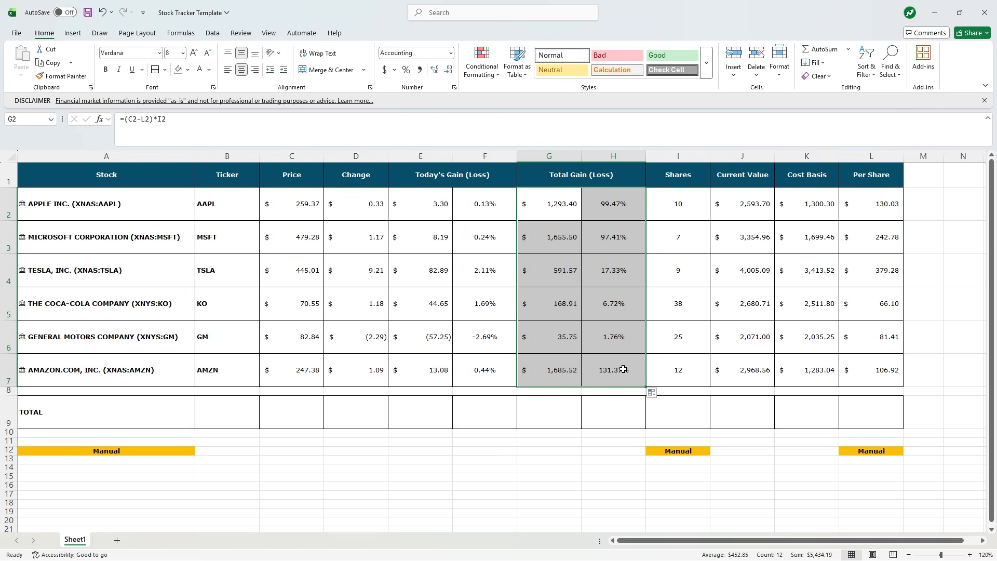
left_click(690, 241)
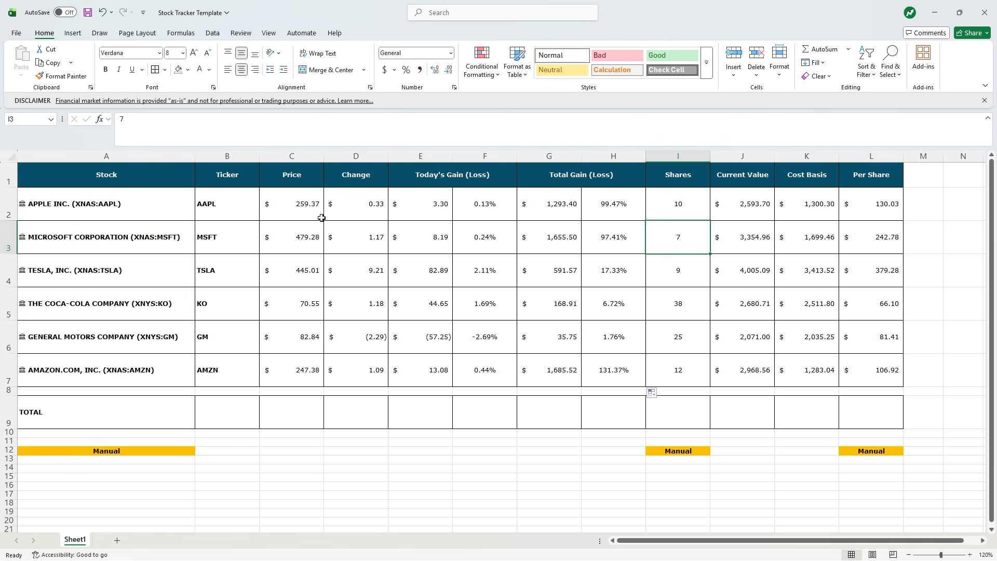
left_click(87, 12)
Step: Start a formula-based conditional formatting rule for A2:L7 with the formula =MOD(ROW(),2)=0
left_click(128, 207)
mouse_move(128, 206)
left_mouse_down()
mouse_move(452, 338)
mouse_move(841, 311)
mouse_move(871, 368)
left_mouse_up()
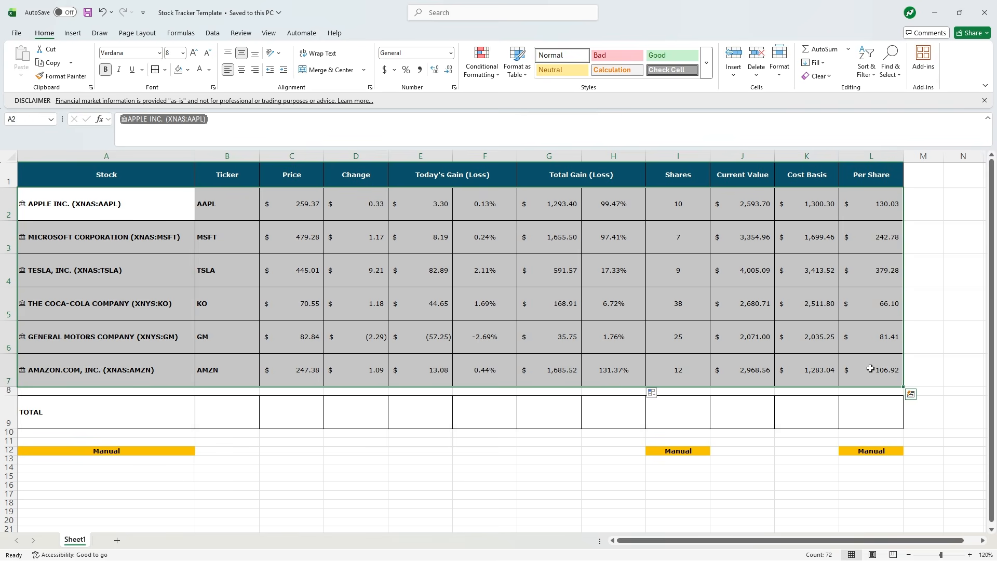
left_click(487, 75)
left_click(535, 204)
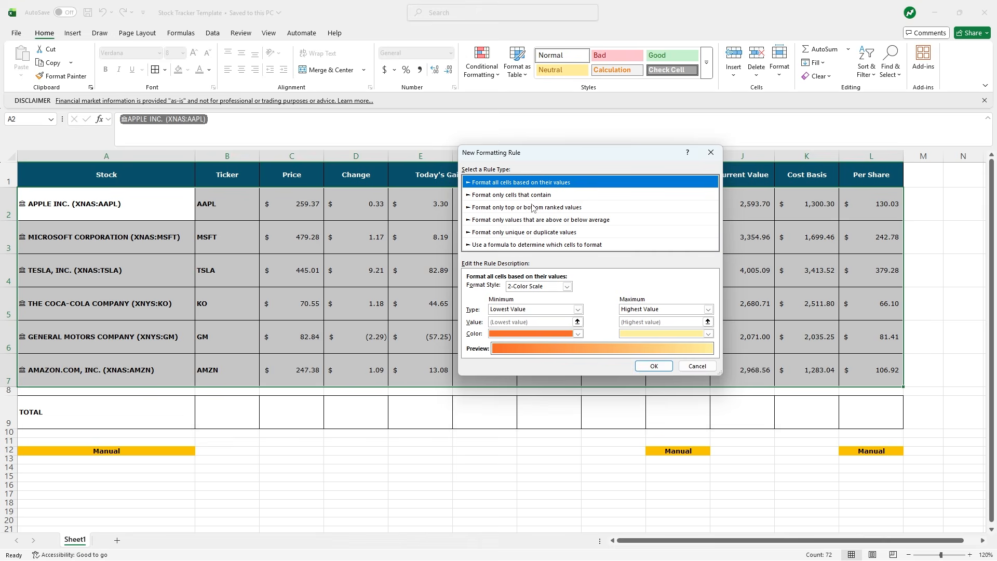
left_click(530, 245)
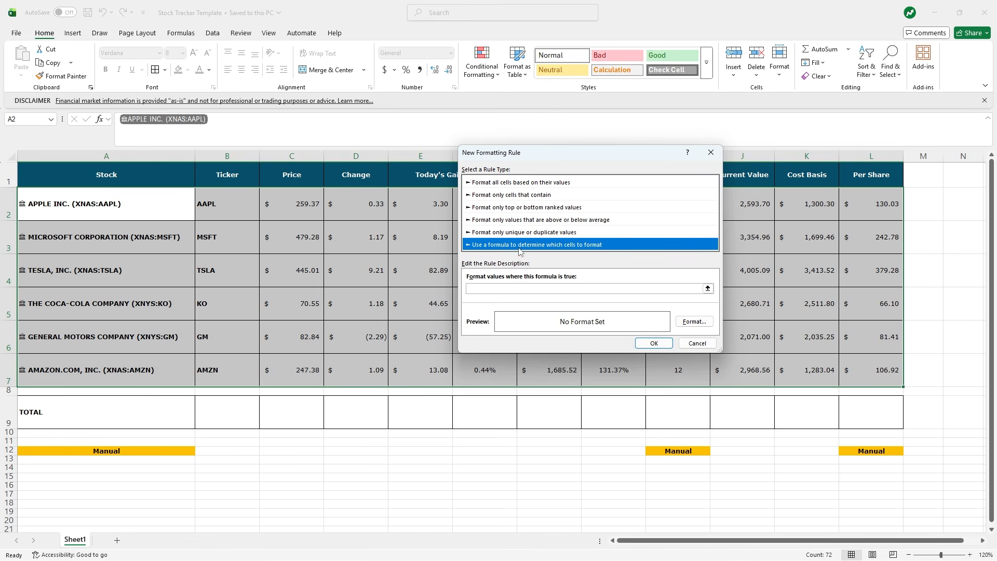
left_click(504, 287)
left_click(504, 287)
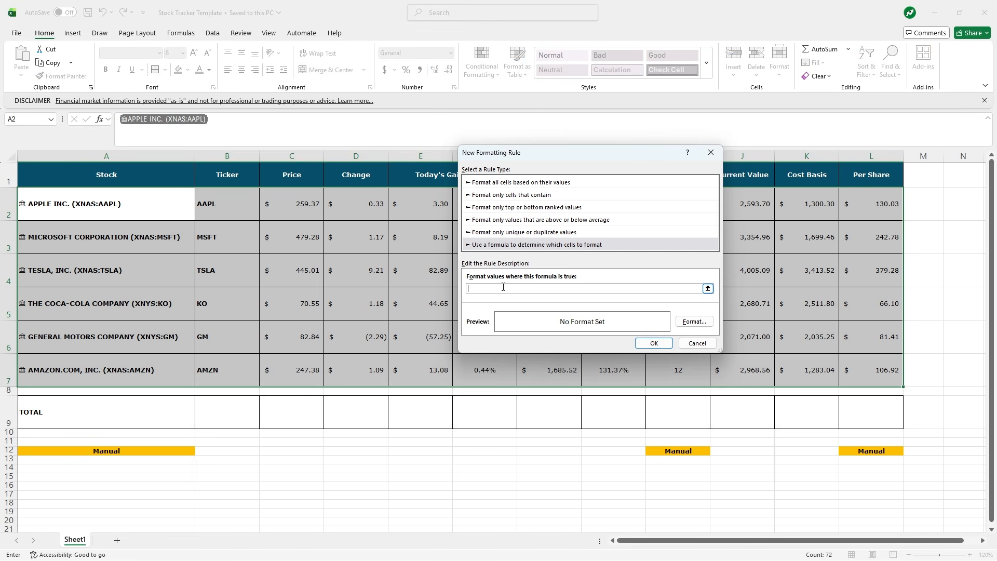
type("=MOD(ROW(),2)=0")
Step: Give the alternating-row rule a very light gray fill and apply it to the stock rows
left_click(683, 324)
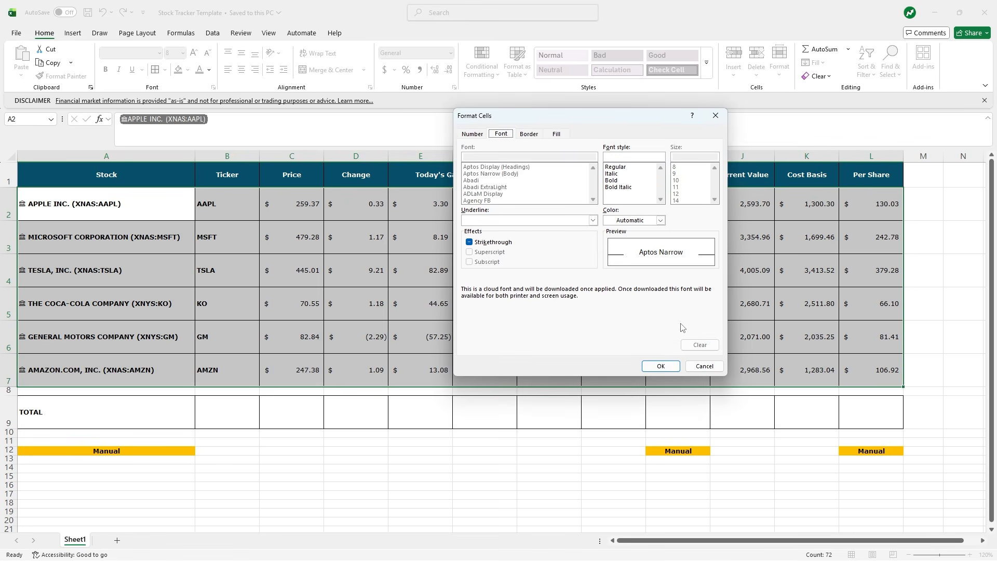
left_click(556, 134)
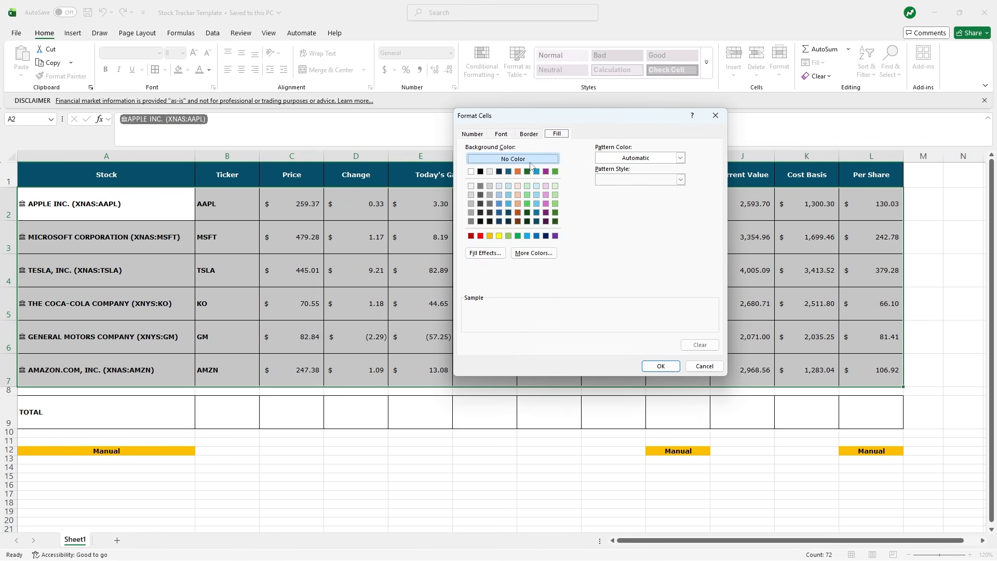
left_click(471, 188)
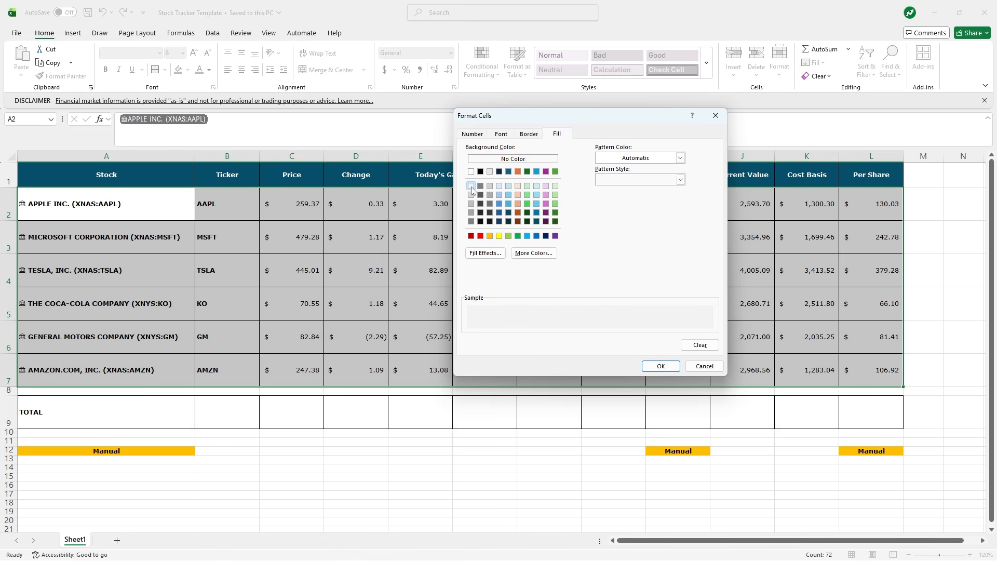
left_click(666, 371)
left_click(670, 348)
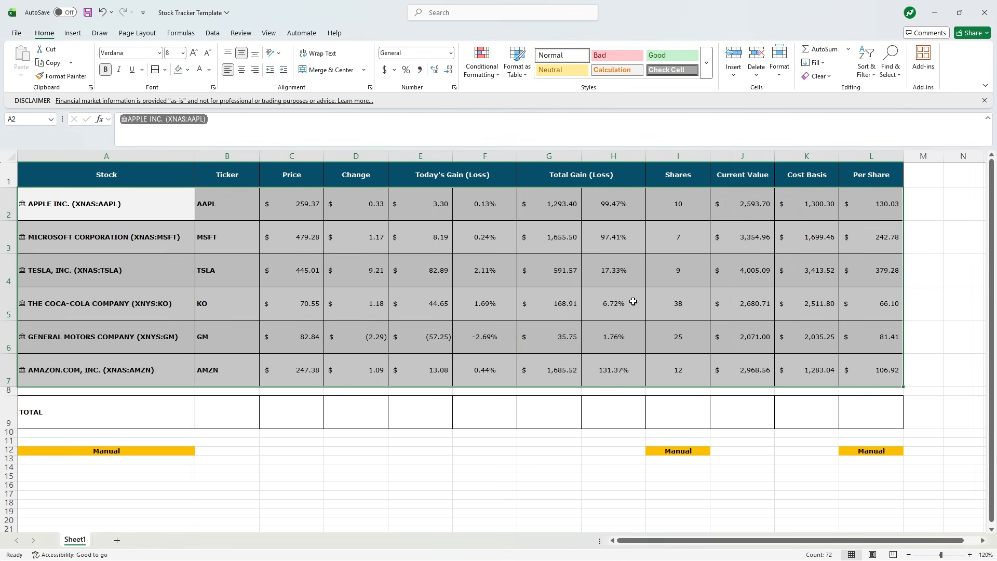
left_click(633, 302)
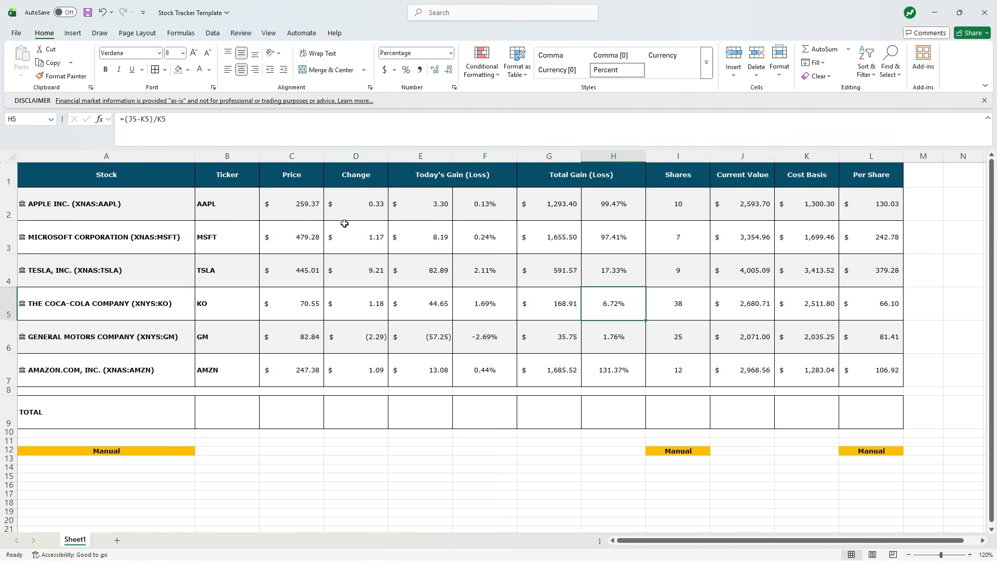
Step: Customize D2's accounting number format with [green] before the positive section and [red] before the negative section
left_click(355, 205)
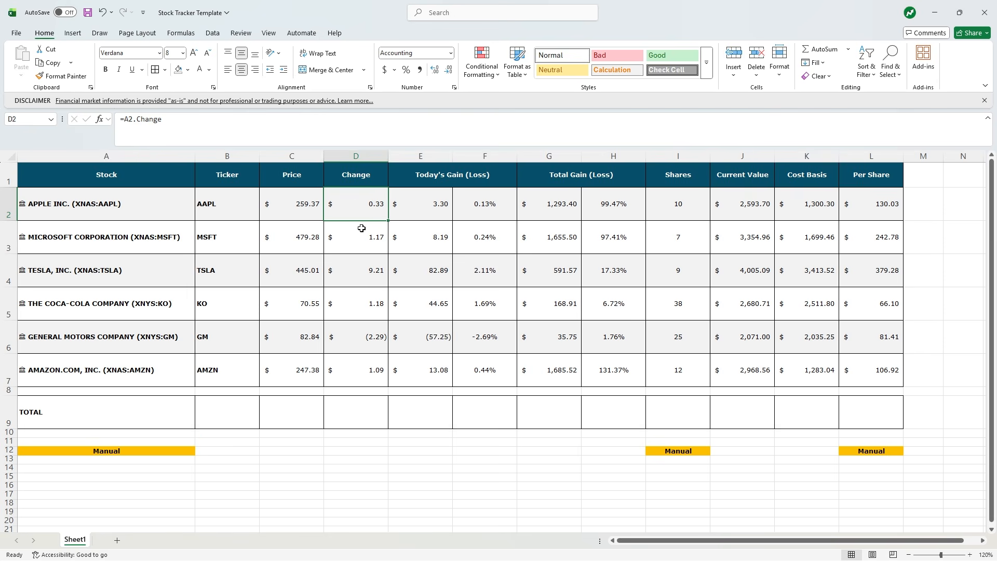
left_click(363, 336)
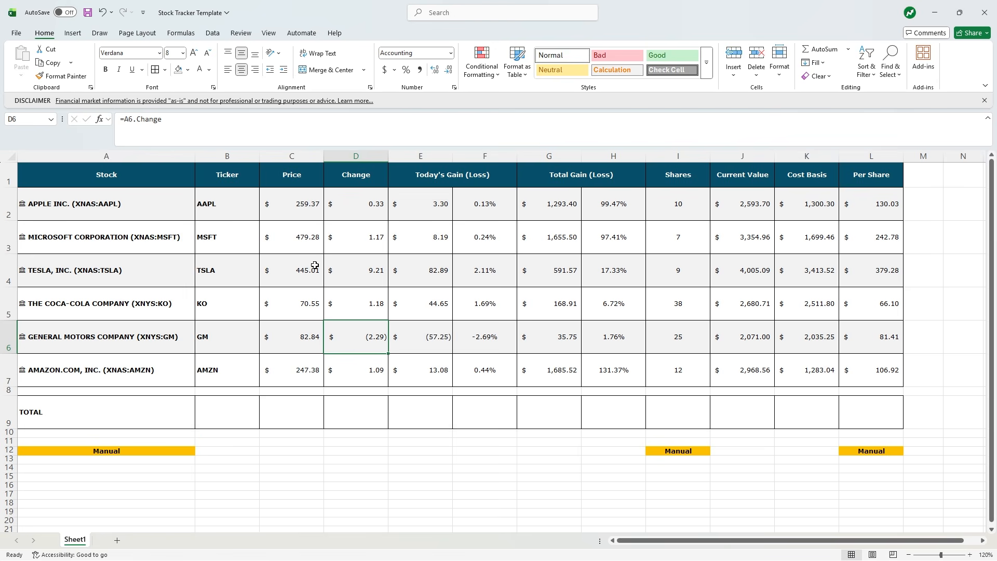
left_click(367, 205)
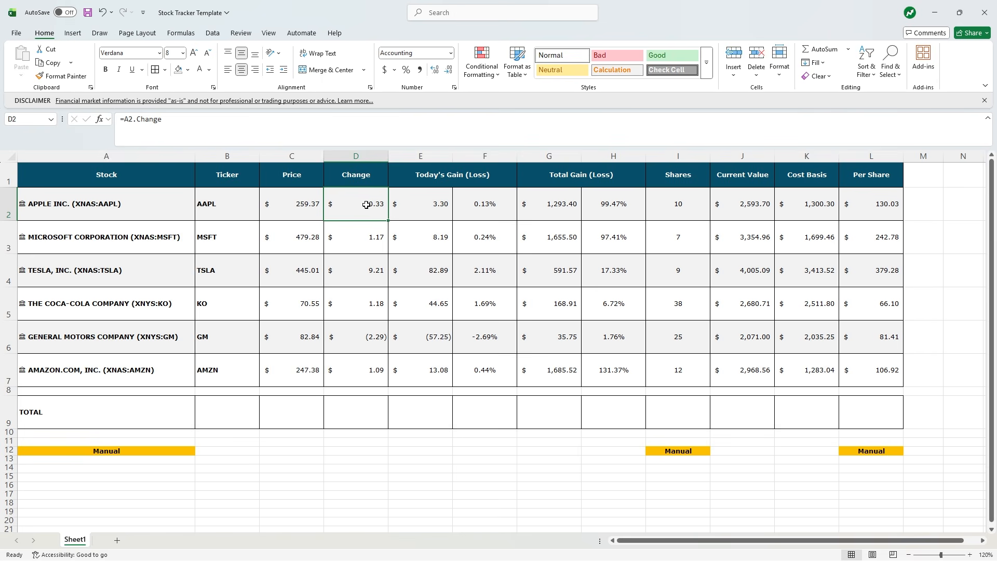
left_click(451, 53)
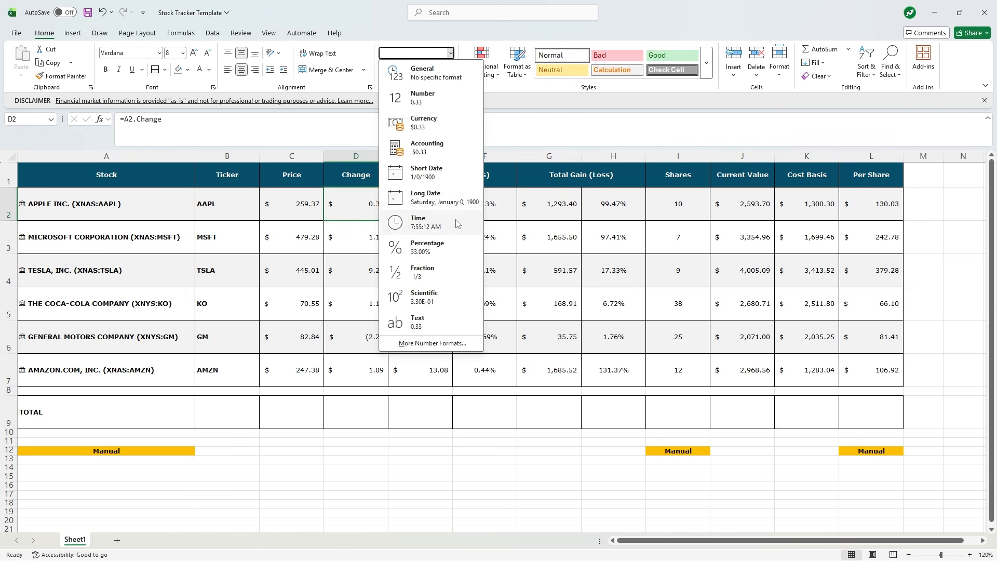
left_click(433, 344)
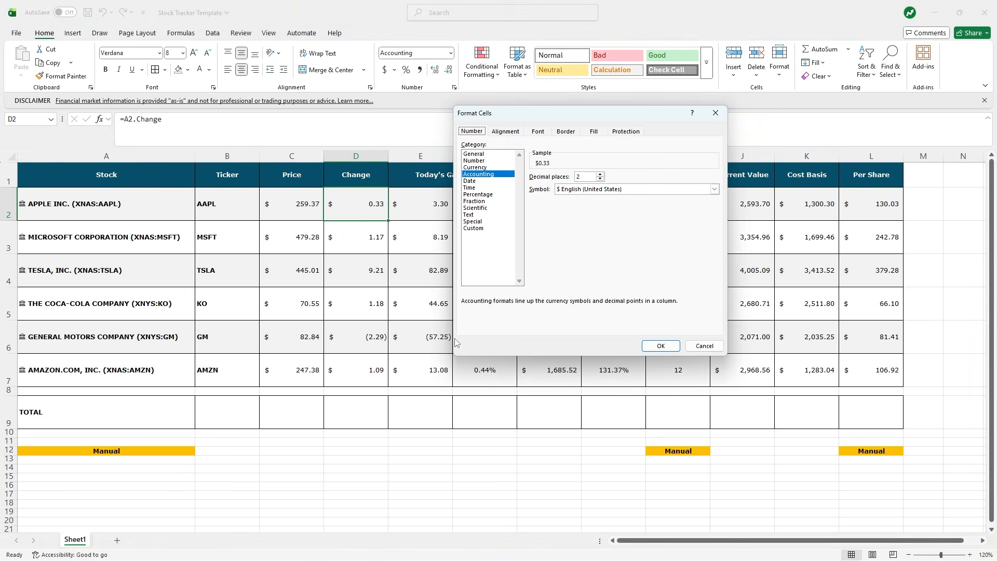
left_click(485, 232)
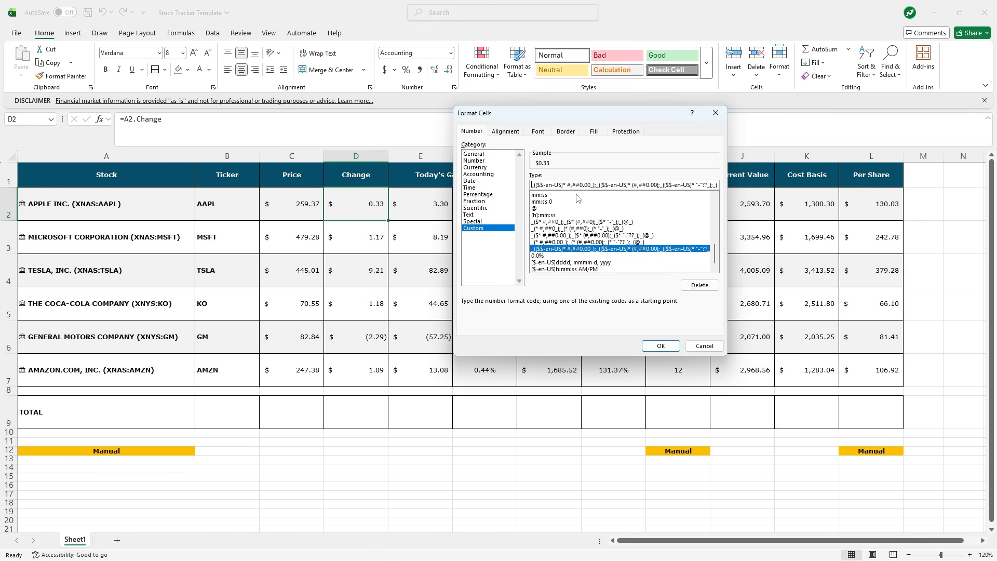
type("[")
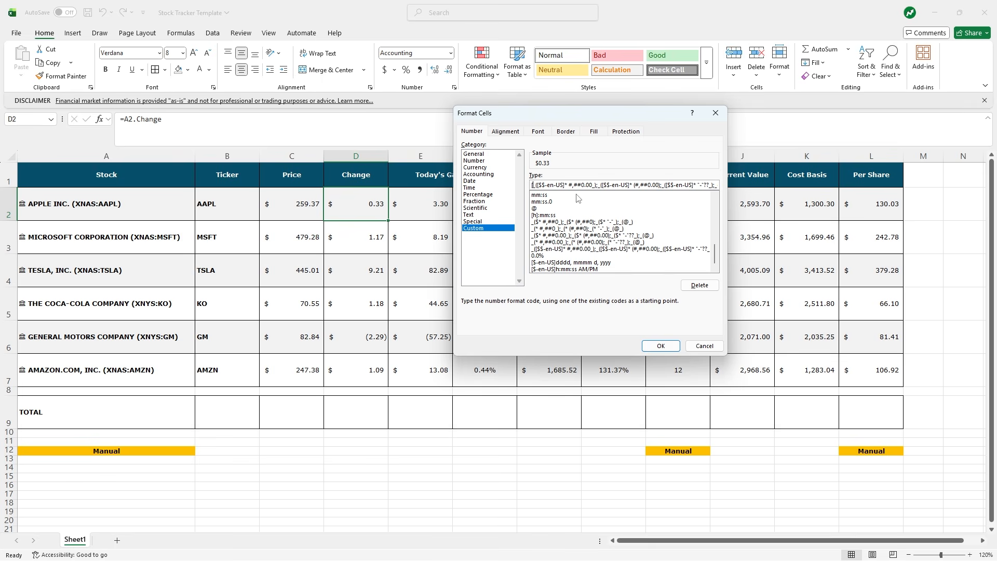
type("green]")
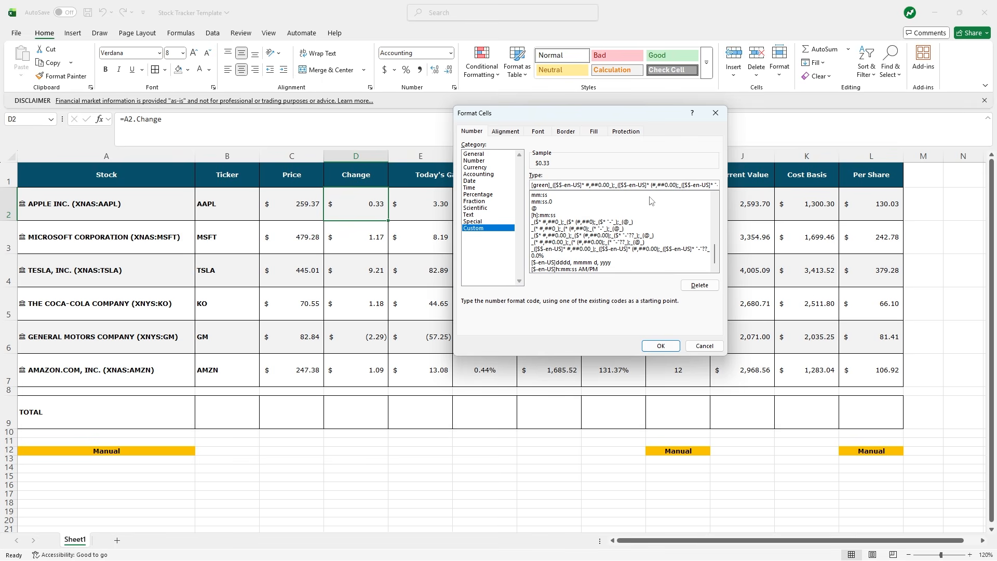
type("[red]")
left_click(661, 346)
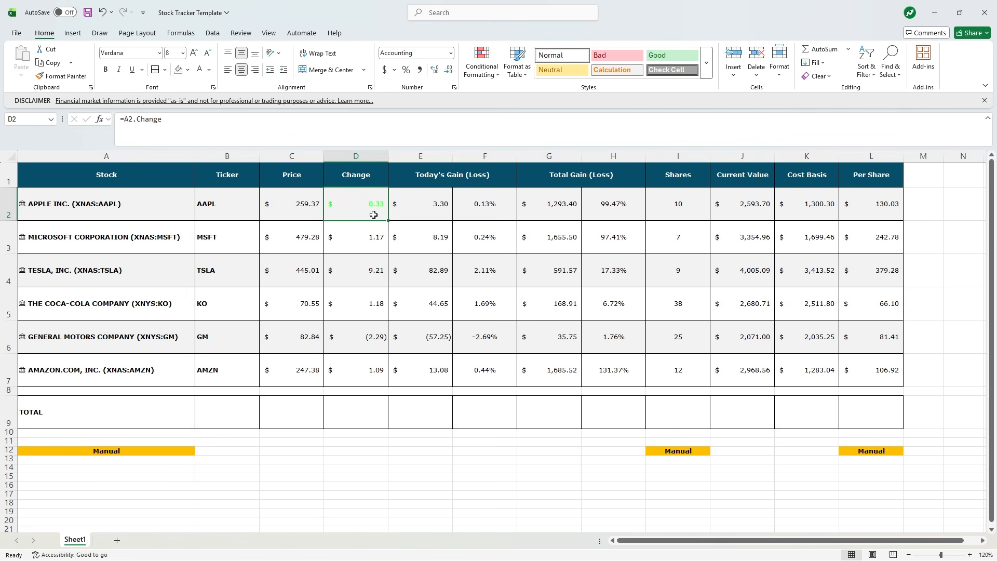
Step: Edit D2's custom accounting number format so the positive section uses [Color50] in place of [Green]
left_click(452, 53)
left_click(469, 343)
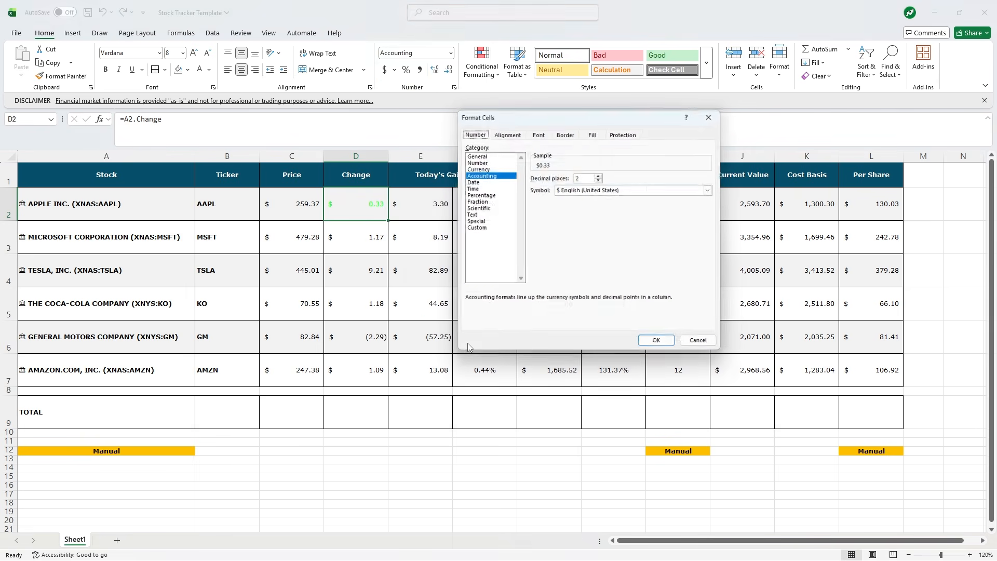
left_click(482, 228)
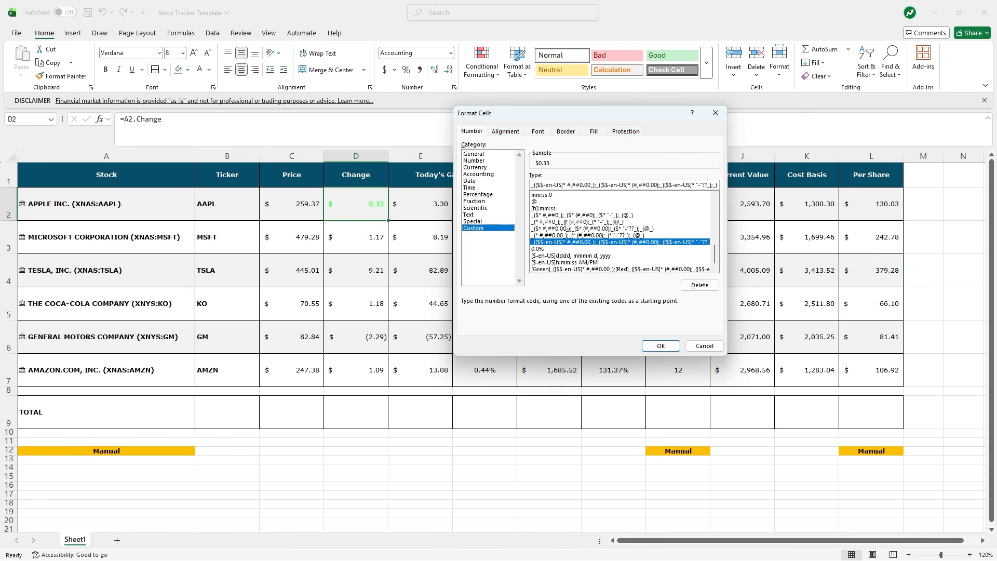
left_click(578, 270)
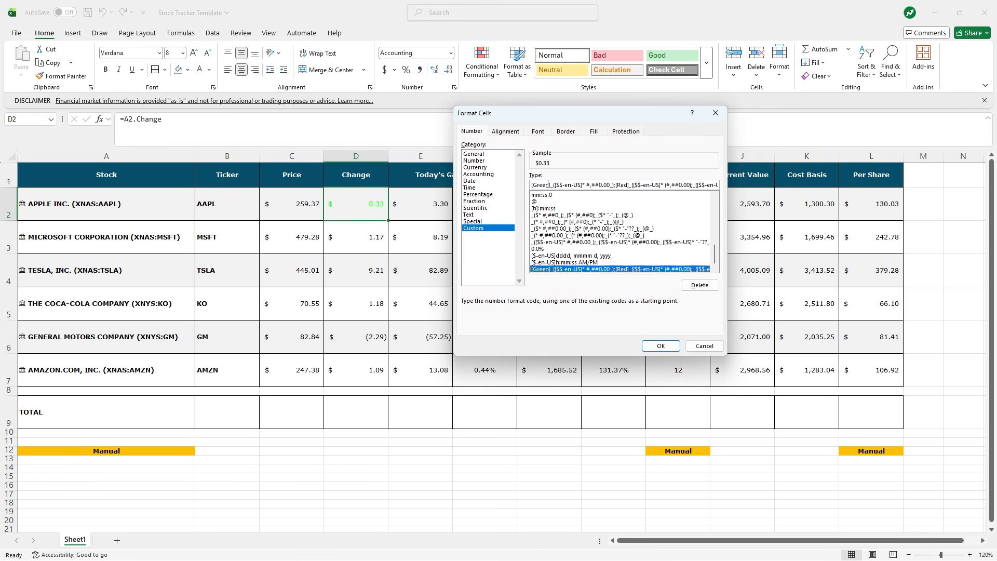
left_click_drag(550, 183, 533, 186)
type("Color50")
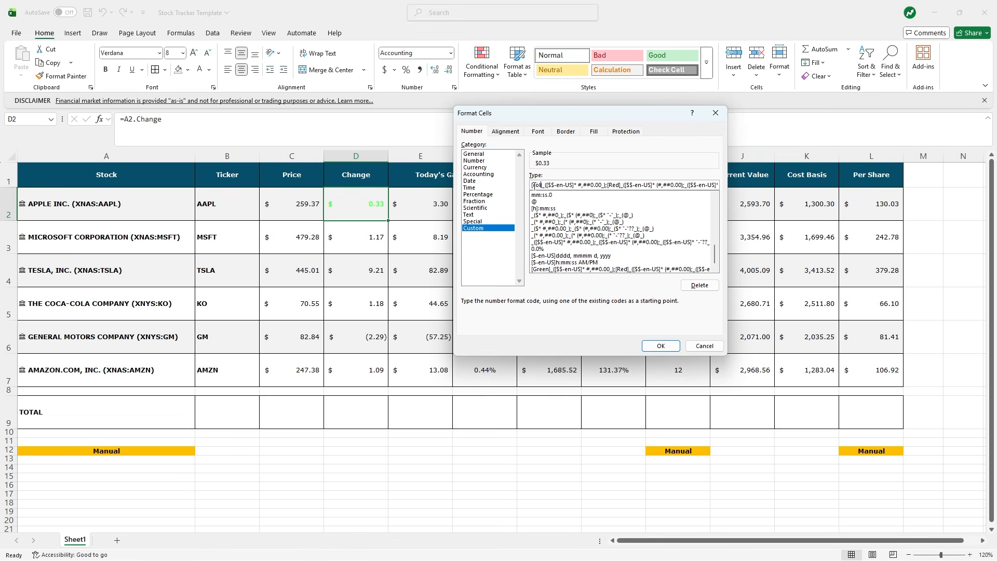
left_click(660, 345)
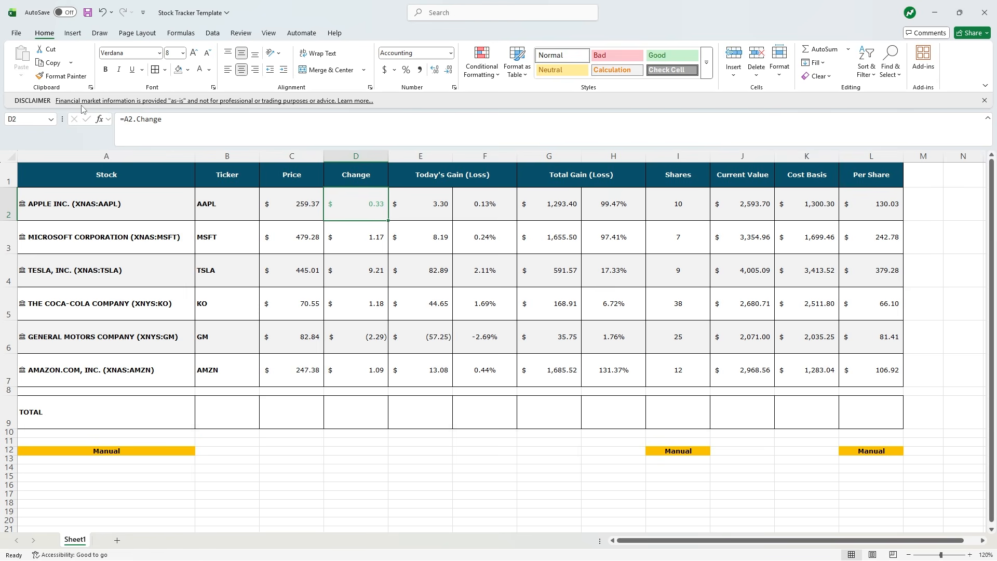
Step: Copy D2's formatting onto the remaining Change cells D3:D7 with Format Painter
left_click(49, 77)
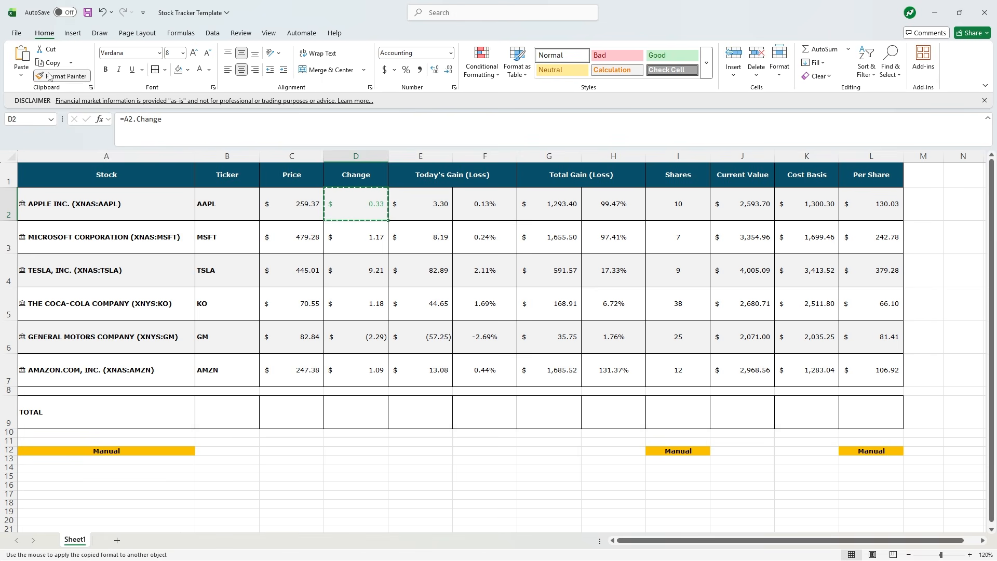
left_click_drag(335, 233, 368, 370)
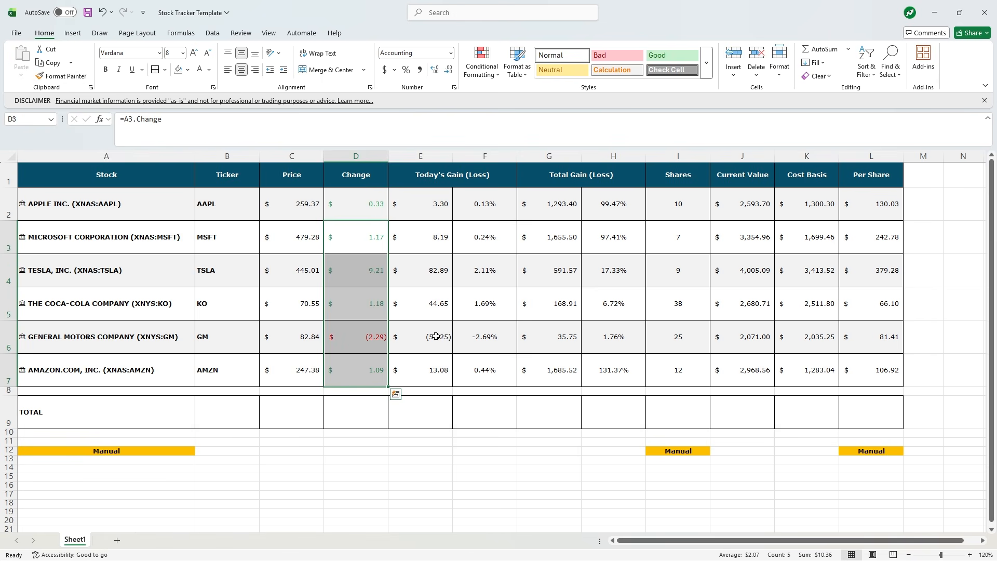
left_click(416, 338)
left_click(379, 343)
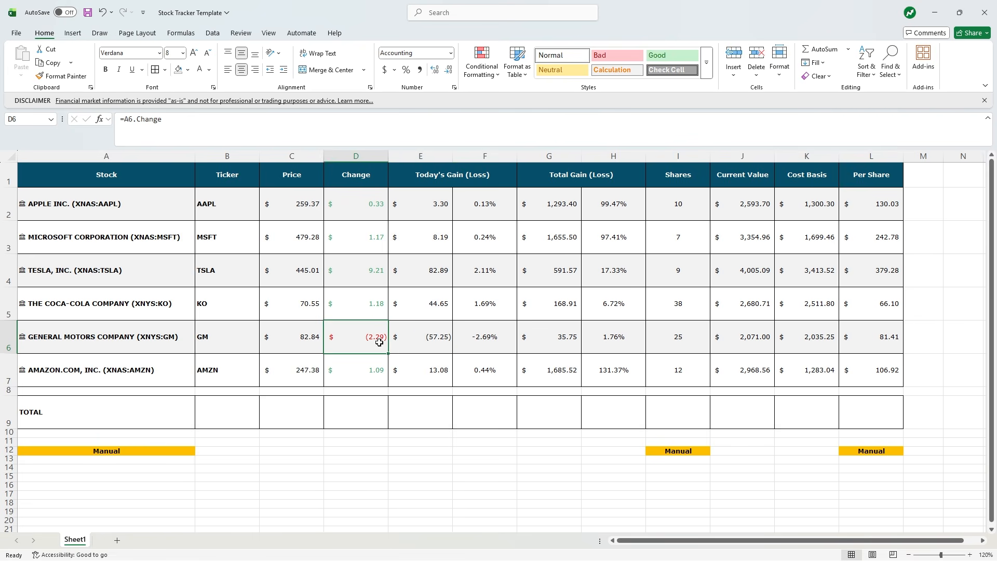
left_click(412, 231)
Step: Copy the Change column formatting in D2:D7 onto the dollar gain cells E2:E7 and G2:G7 with Format Painter
left_click_drag(375, 203, 364, 368)
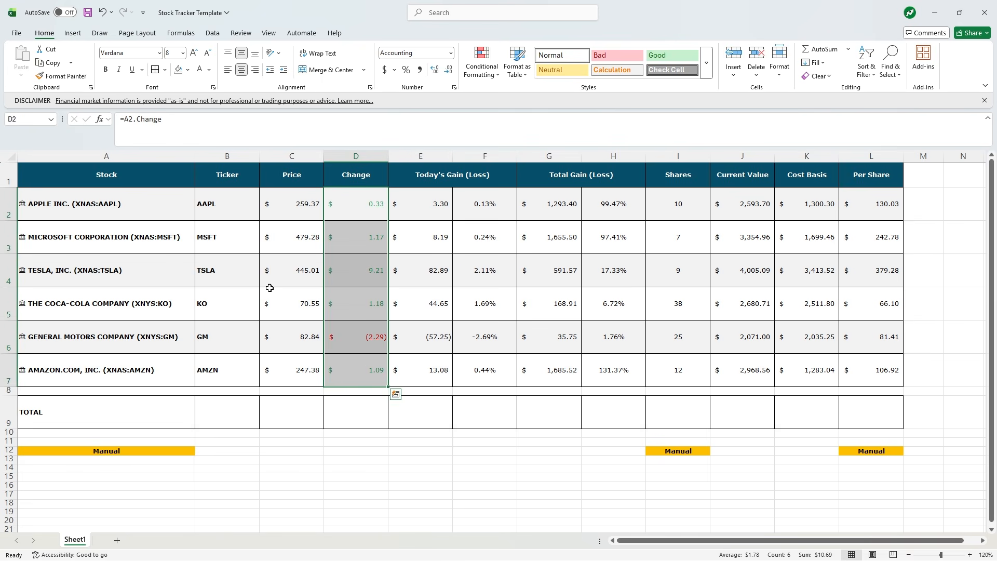
left_click(60, 76)
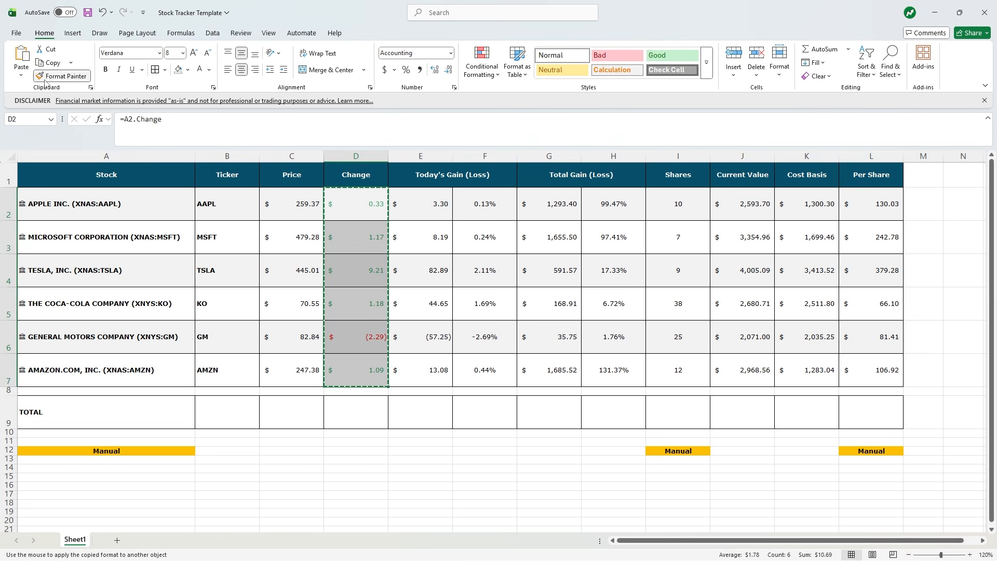
left_click(431, 205)
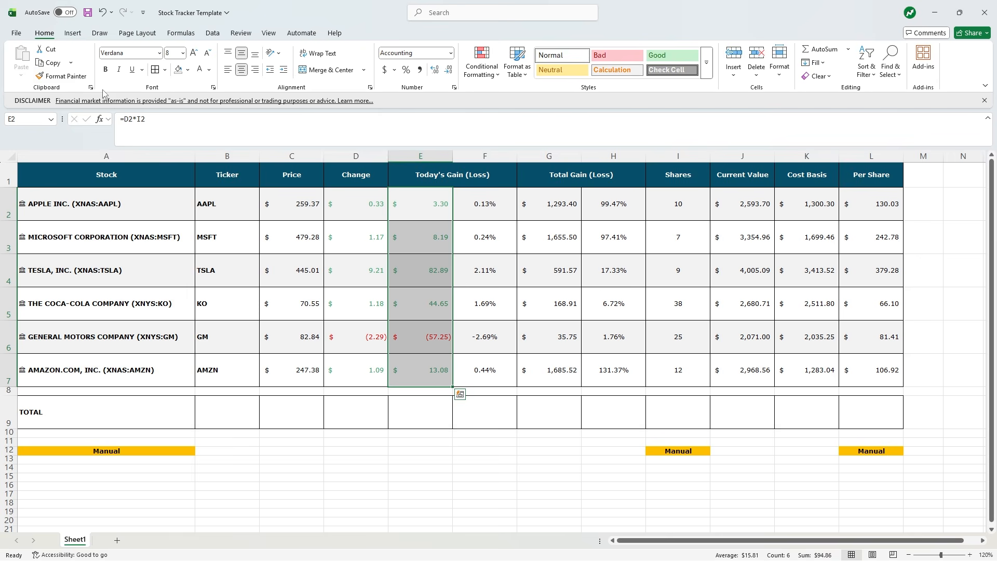
left_click(62, 75)
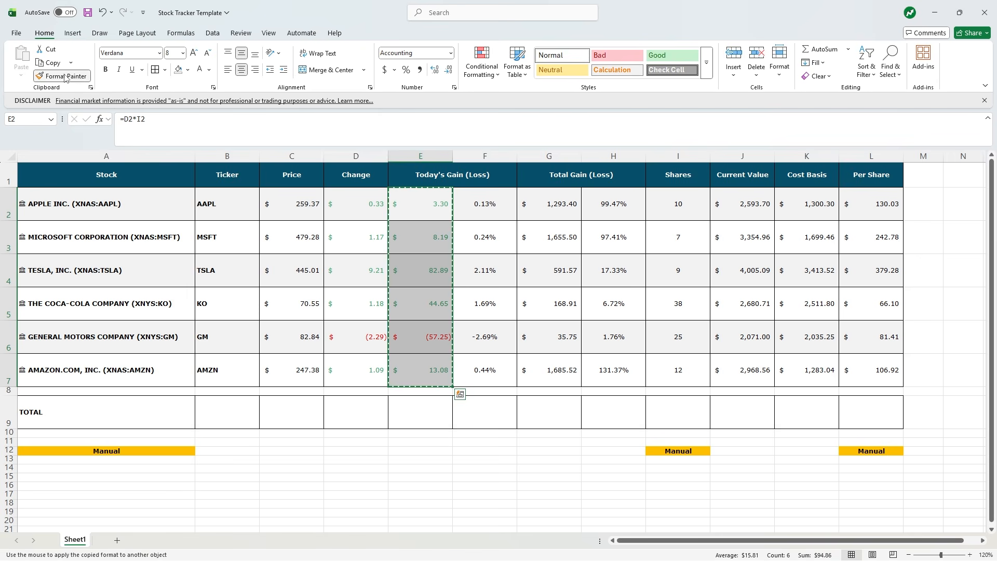
left_click(563, 204)
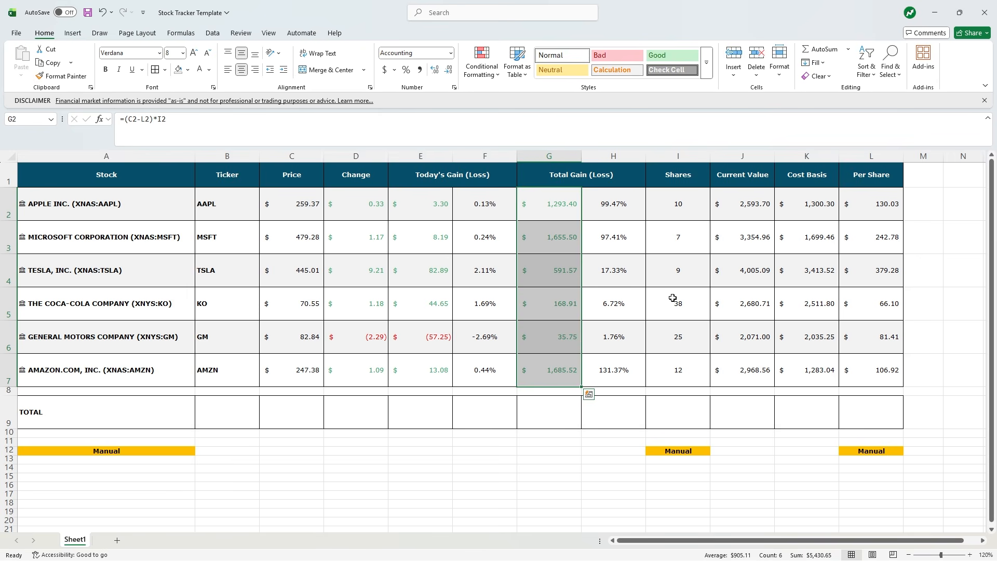
left_click(656, 270)
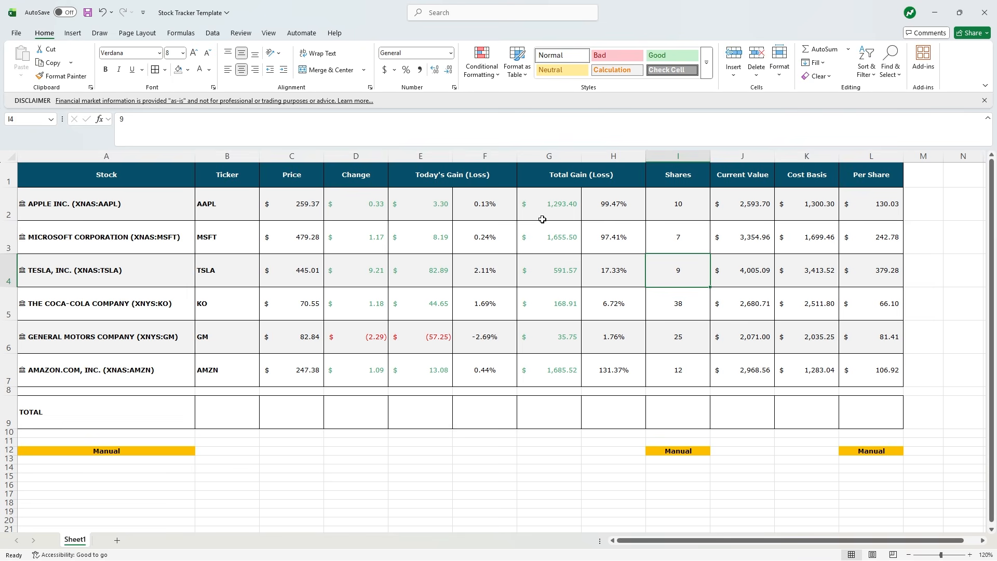
left_click_drag(543, 205, 558, 382)
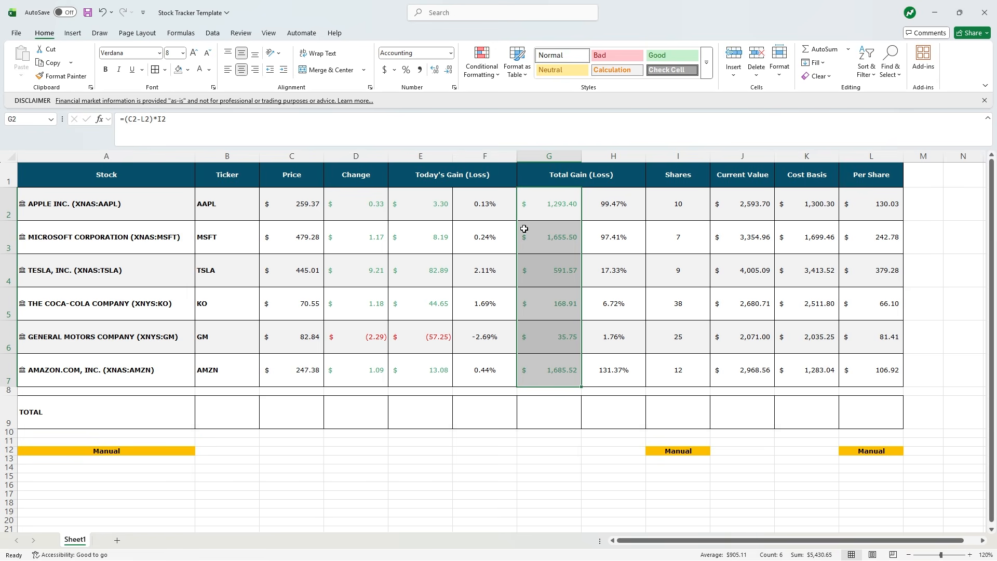
Step: Give F2 the custom percentage number format [color50]0.00%;[red]0.00%;0.00%
left_click(482, 204)
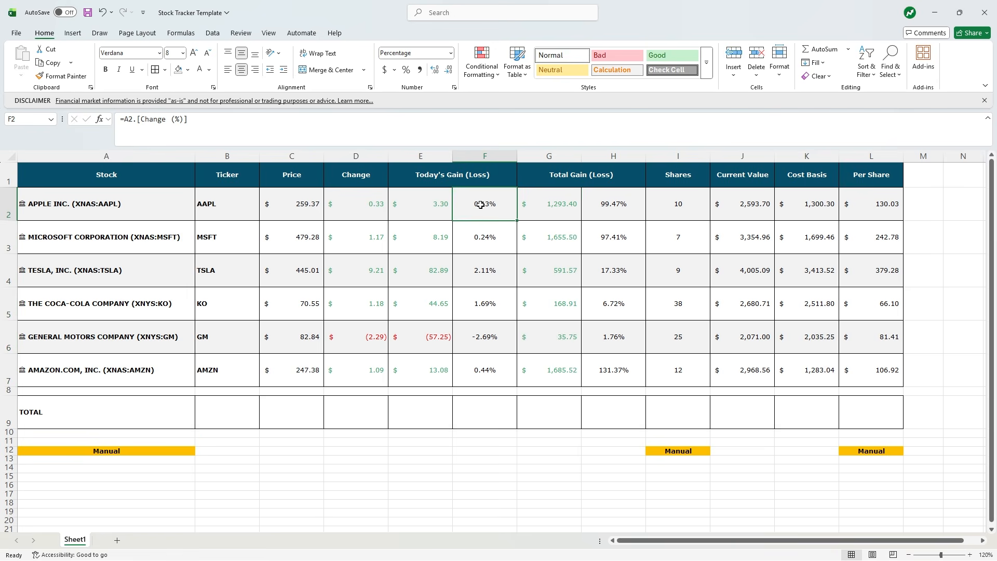
left_click(450, 53)
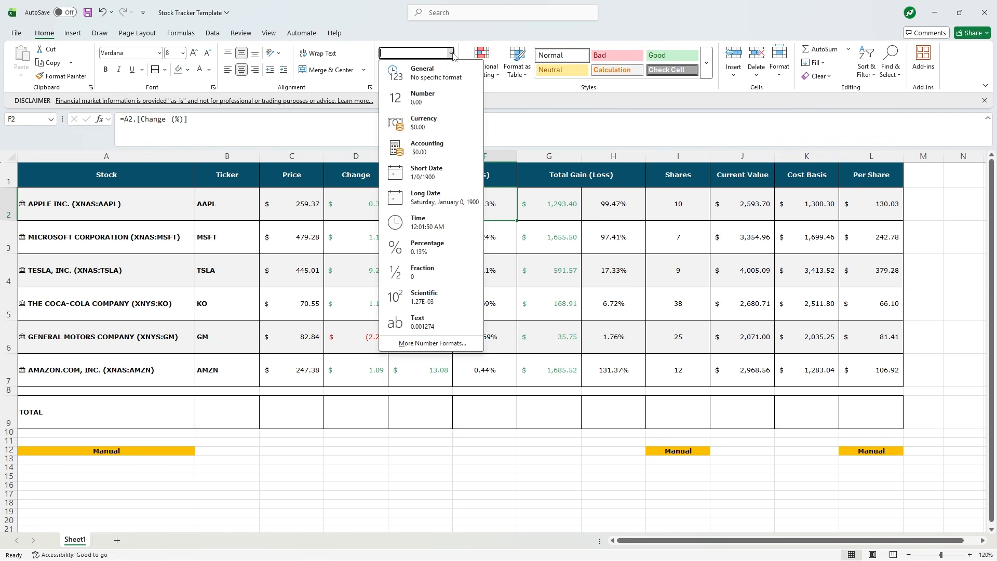
left_click(450, 343)
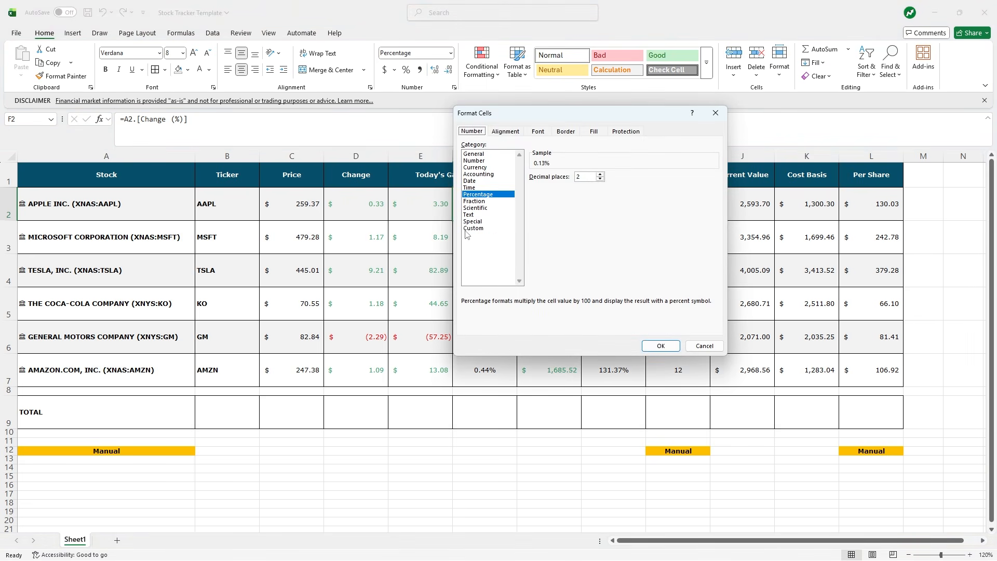
left_click(468, 228)
key("Tab")
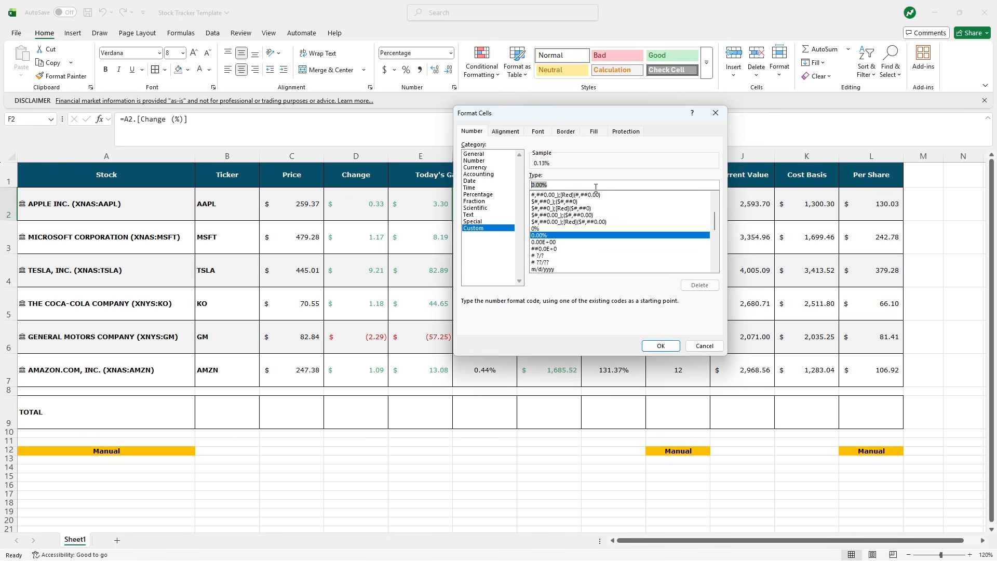
type("[color")
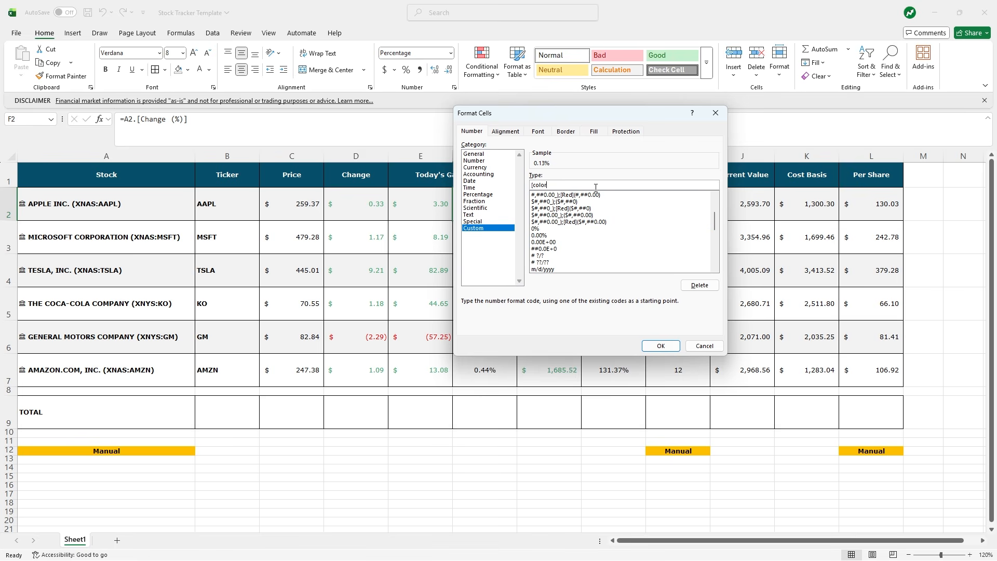
type("50]0.00%")
type(";[red]0.00%;0.00%")
left_click_drag(601, 186, 619, 185)
left_click(660, 345)
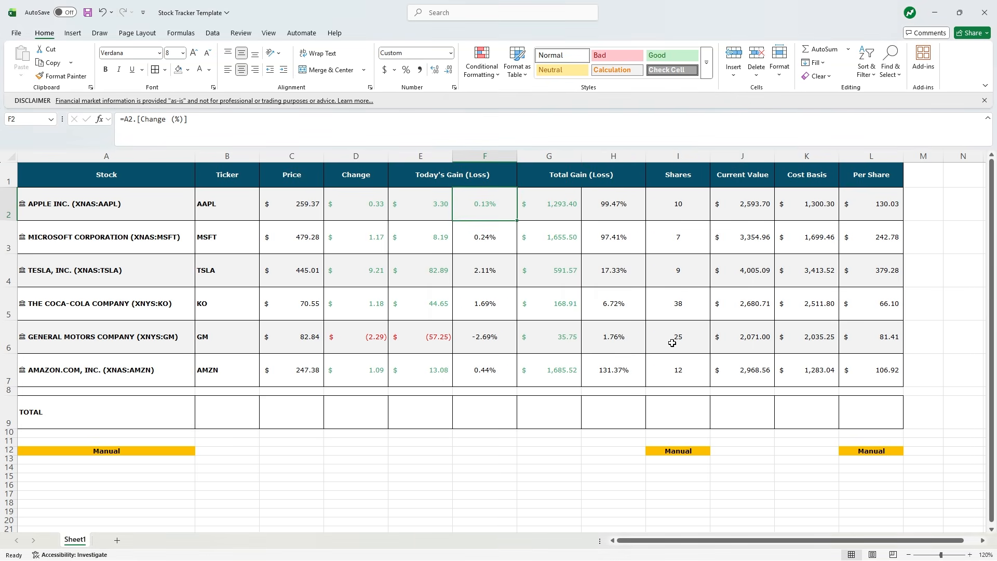
Step: Copy F2's percentage formatting onto F3:F7 with Format Painter
left_click(63, 76)
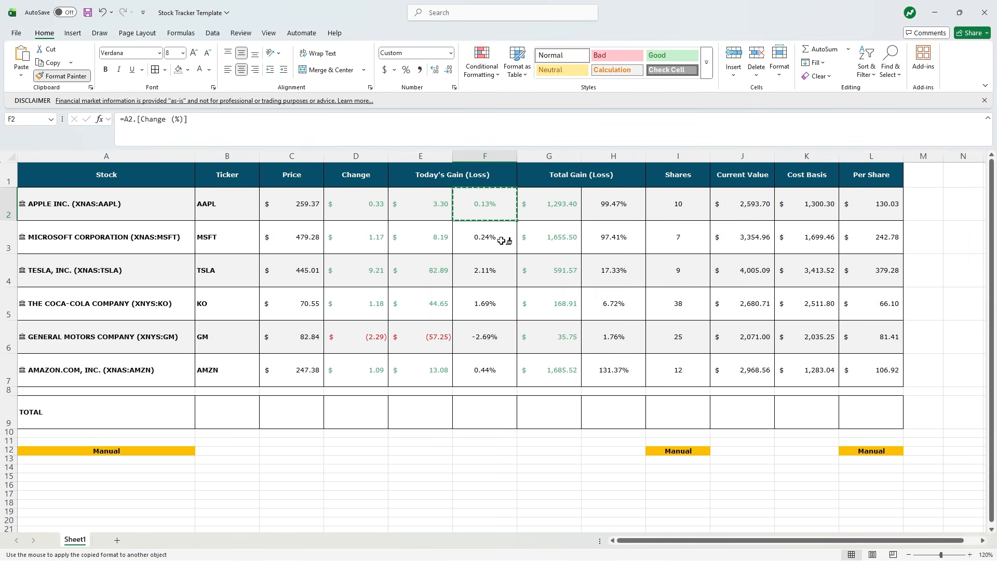
left_click_drag(500, 239, 496, 369)
left_click(566, 288)
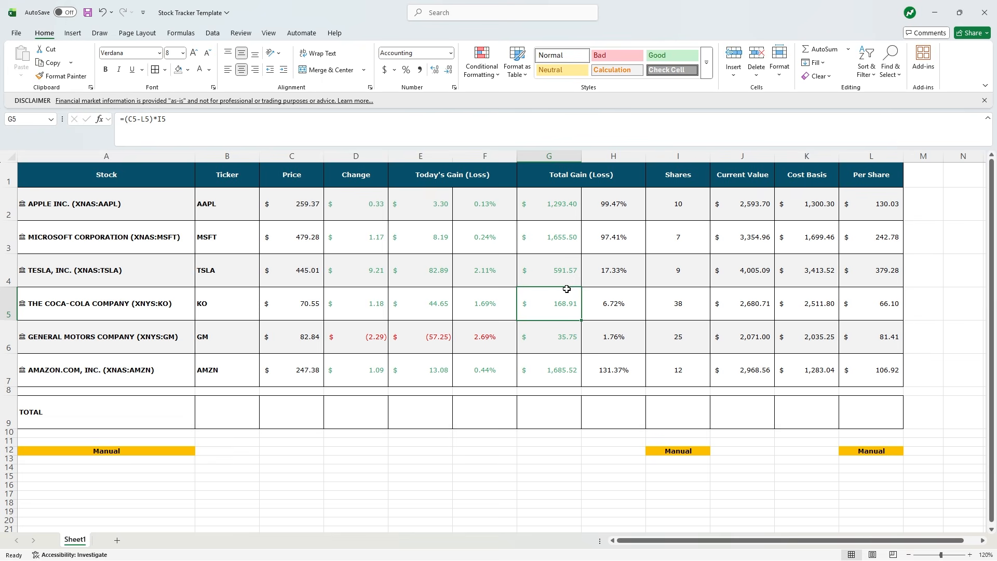
left_click_drag(481, 202, 491, 303)
left_click(494, 339)
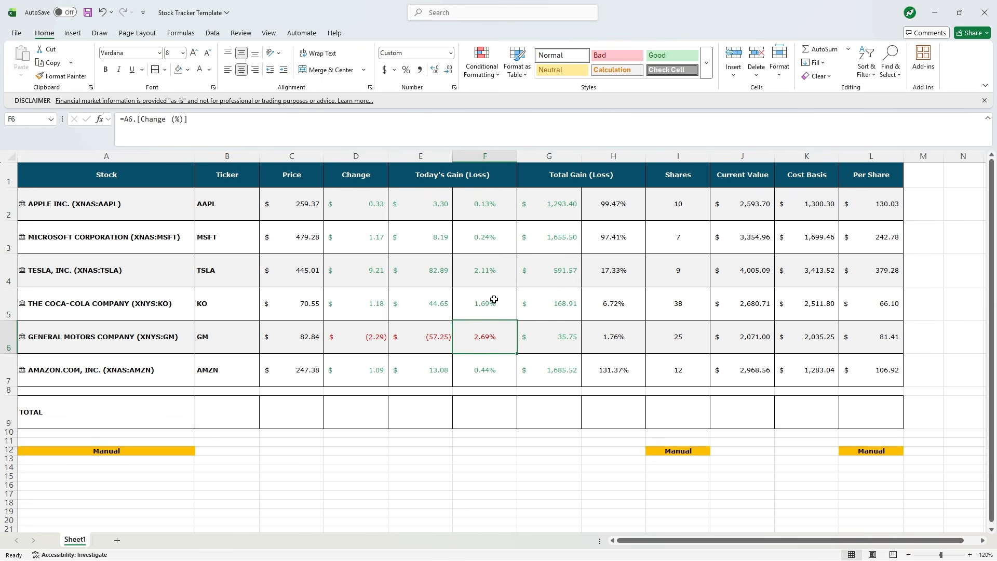
Step: Copy the percentage formatting in F2:F7 onto the Total Gain (Loss) percentages in H2:H7 with Format Painter
left_click_drag(484, 203, 509, 372)
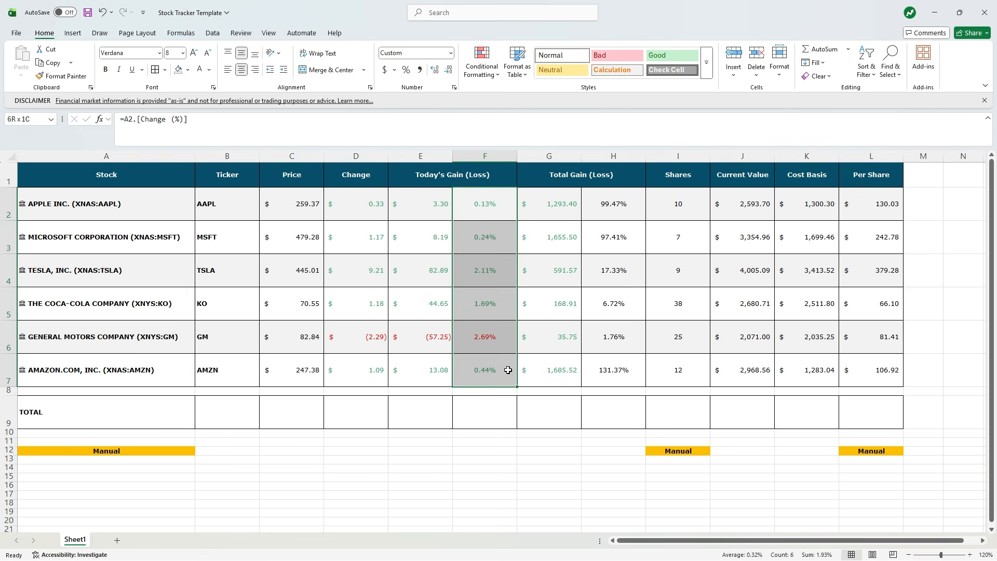
left_click(61, 76)
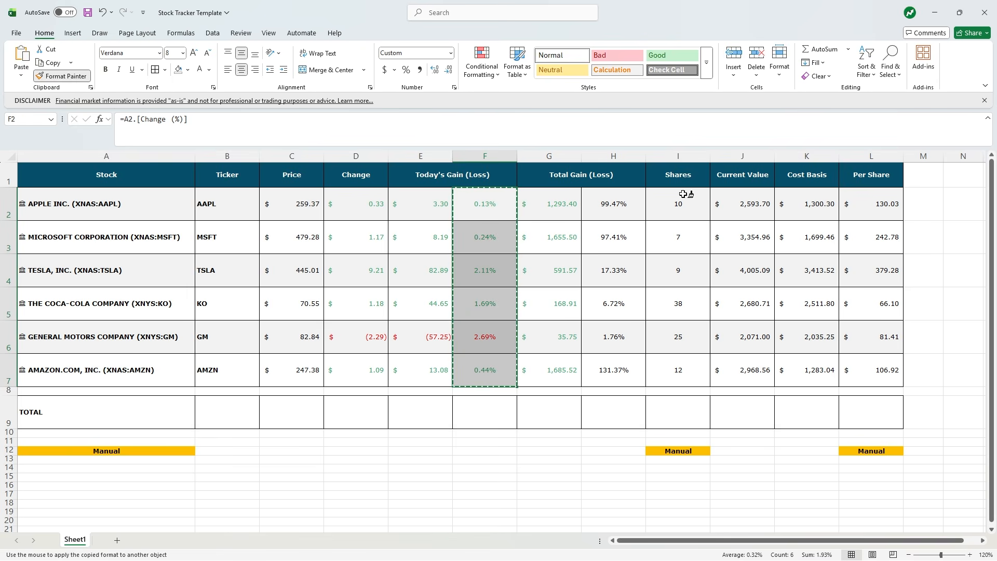
left_click(621, 203)
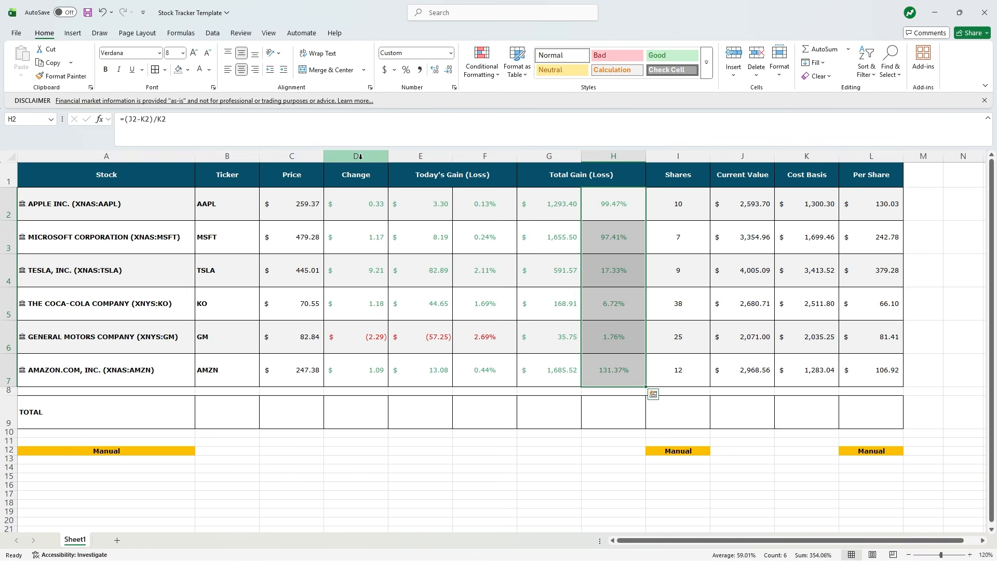
left_click_drag(356, 156, 601, 153)
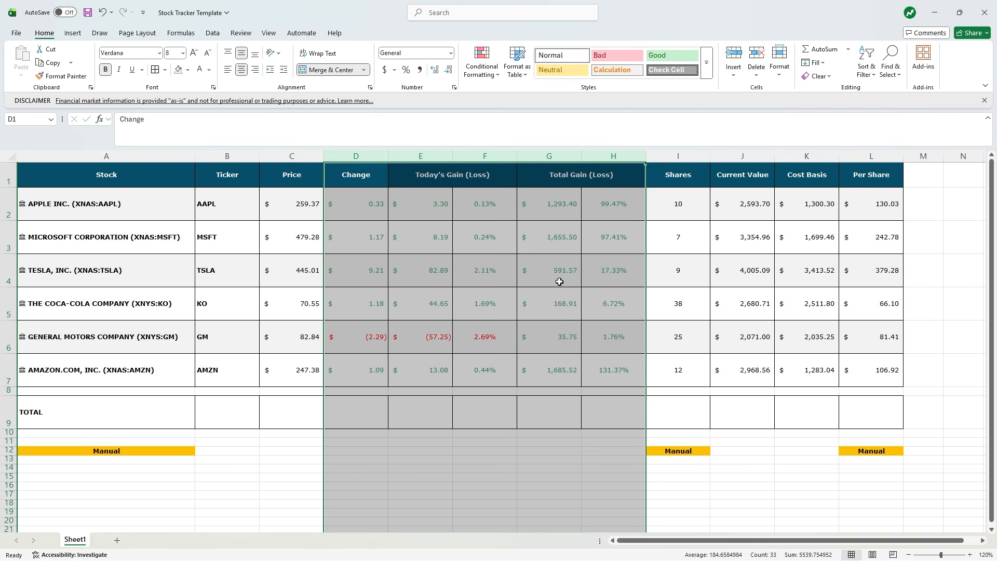
left_click(559, 282)
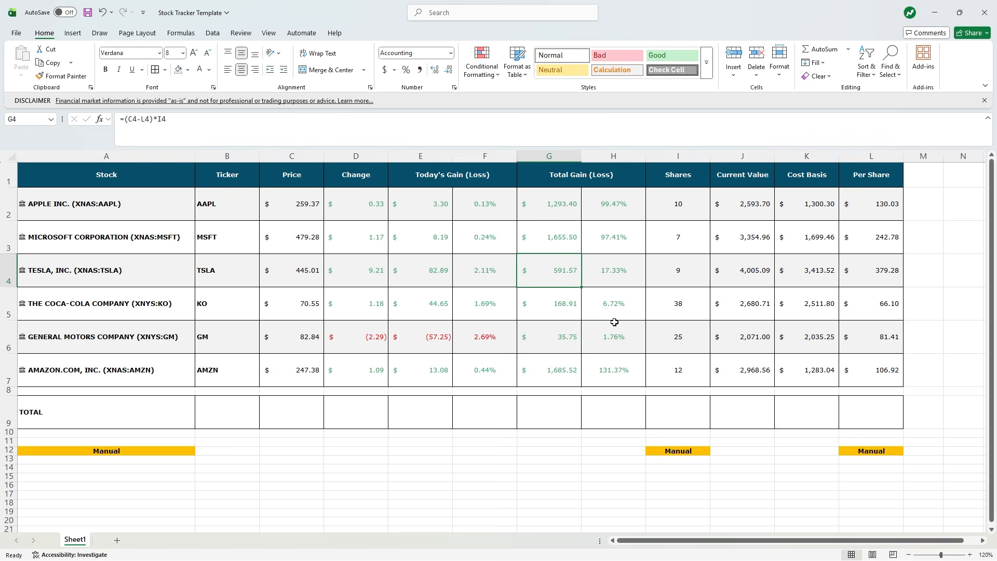
Step: Total today's dollar gains in E9 of the TOTAL row with =SUM(E2:E7)
left_click(439, 407)
type("=SUM(")
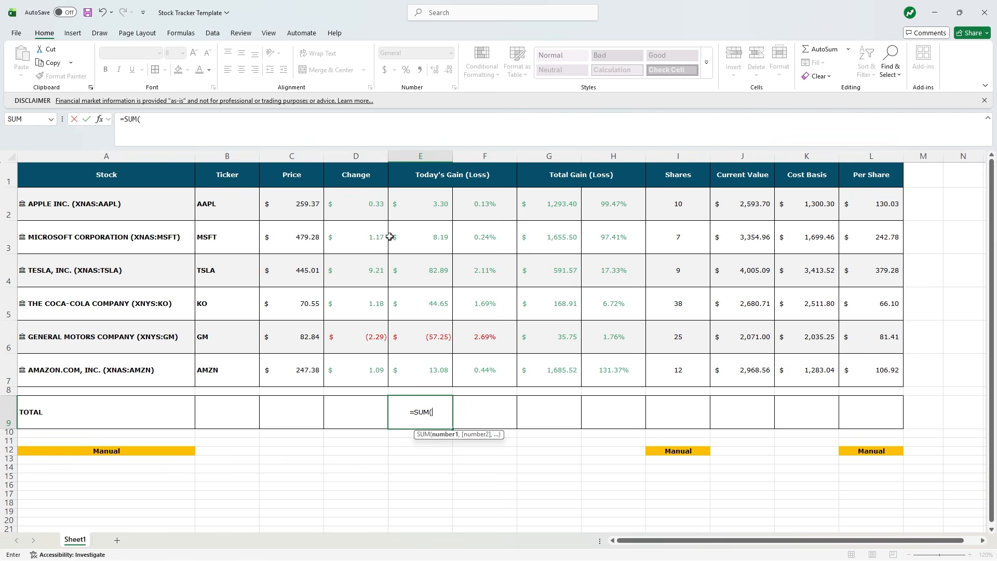
left_click_drag(425, 207, 443, 363)
type(")")
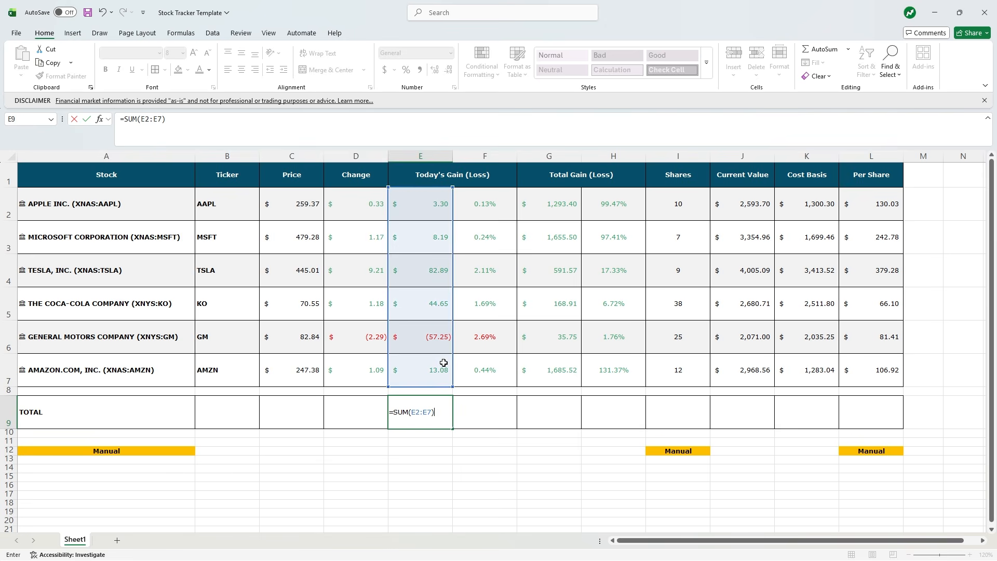
key("Return")
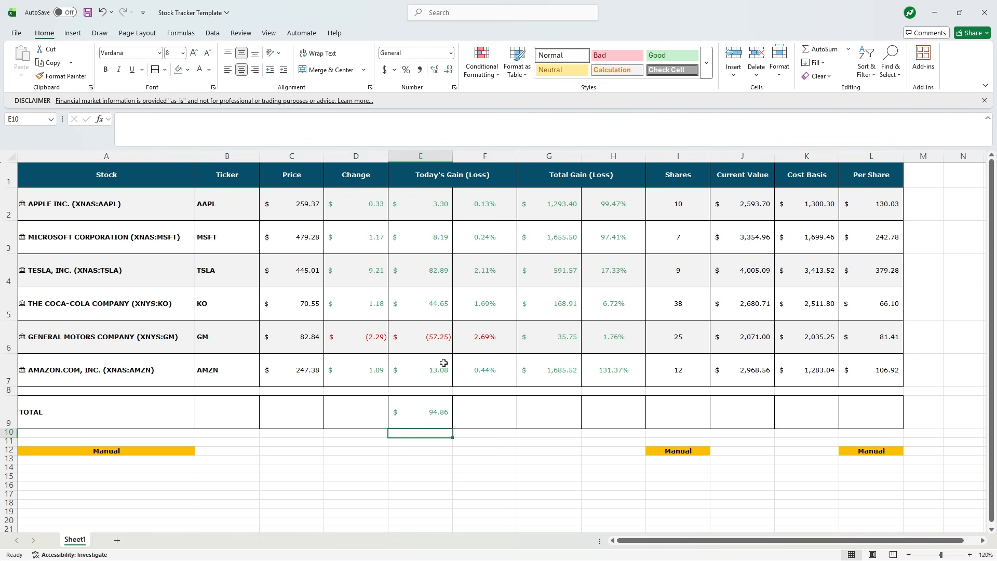
Step: Copy the sum formula from E9 into G9 to total the overall dollar gains
left_click(426, 414)
key("ctrl+c")
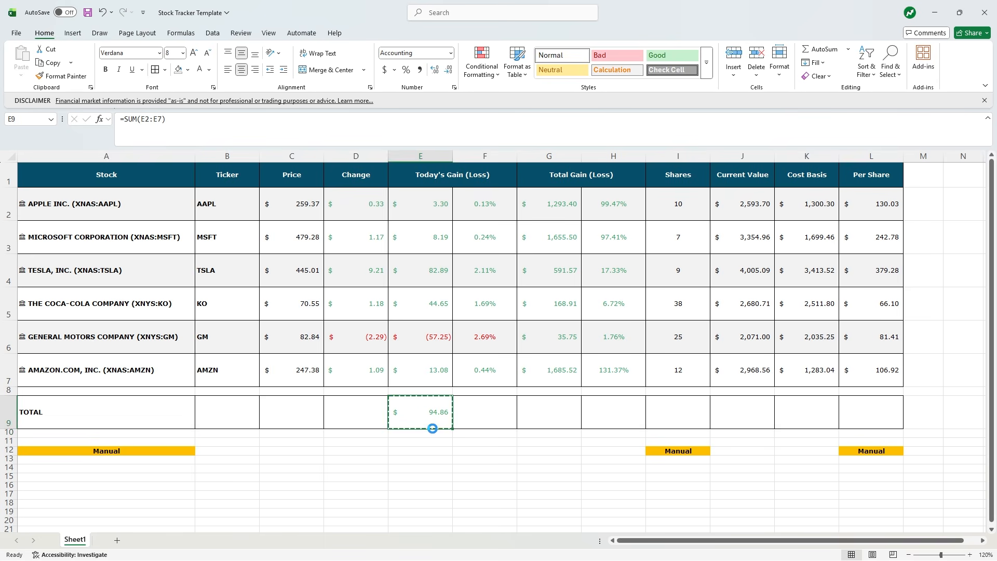
left_click(543, 412)
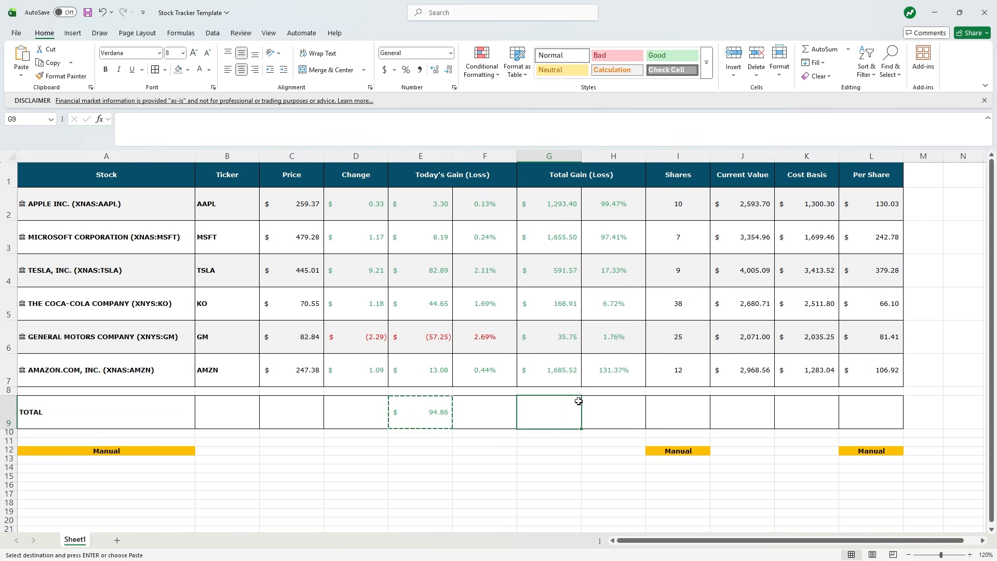
key("ctrl+v")
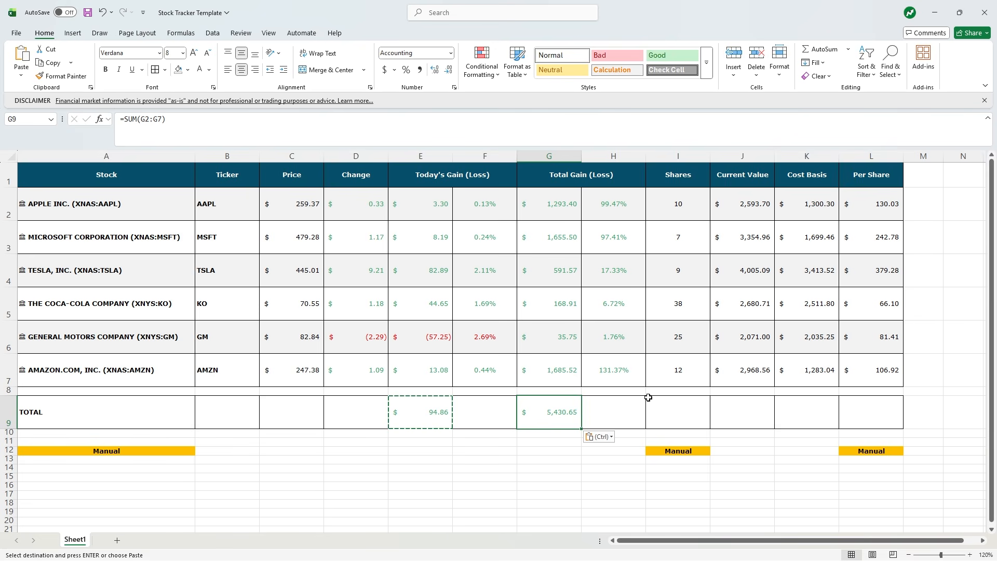
Step: Copy the sum formula from the TOTAL row into J9 and K9 to total Current Value and Cost Basis
left_click(752, 408)
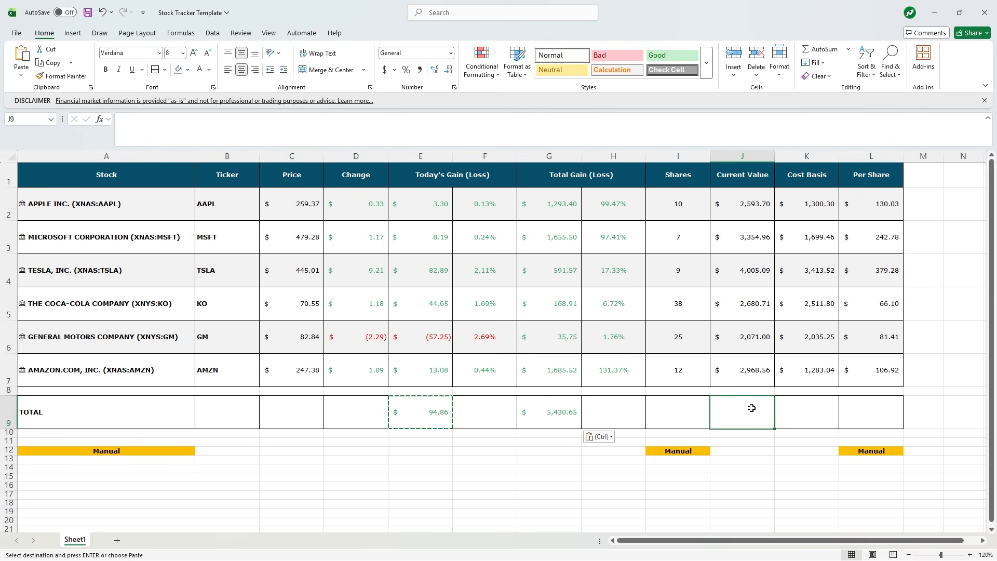
key("ctrl+v")
left_click(814, 416)
key("ctrl+v")
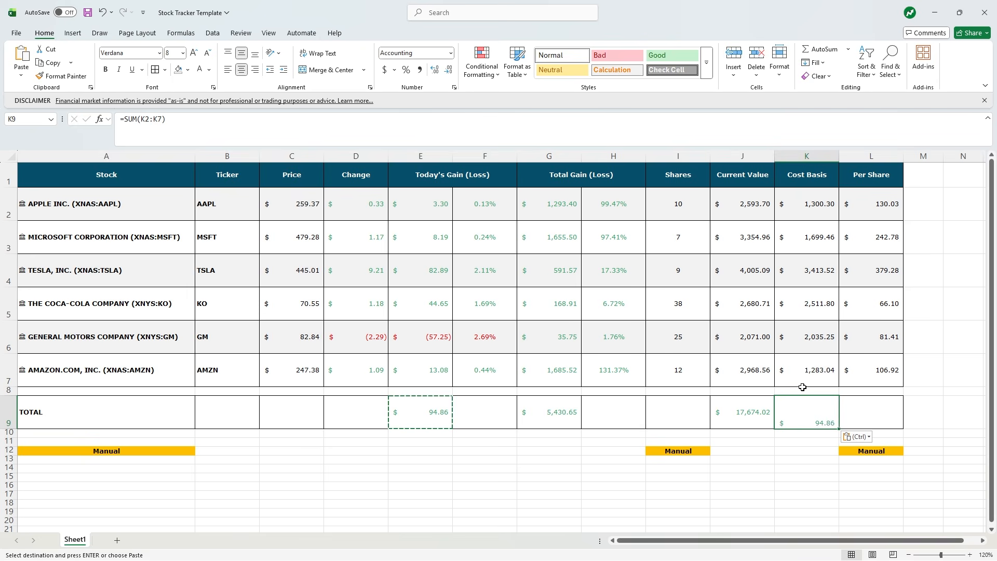
key("Escape")
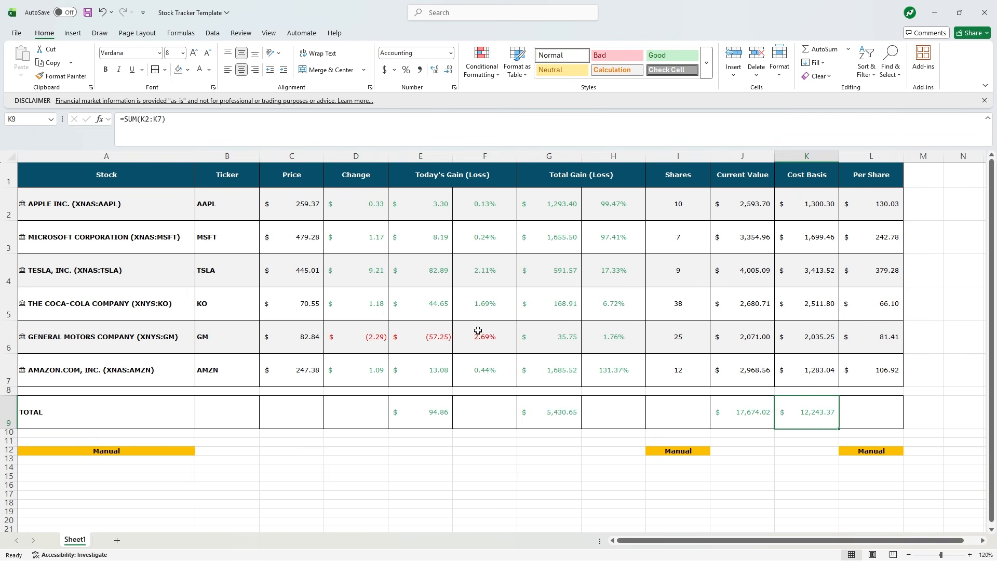
left_click(444, 175)
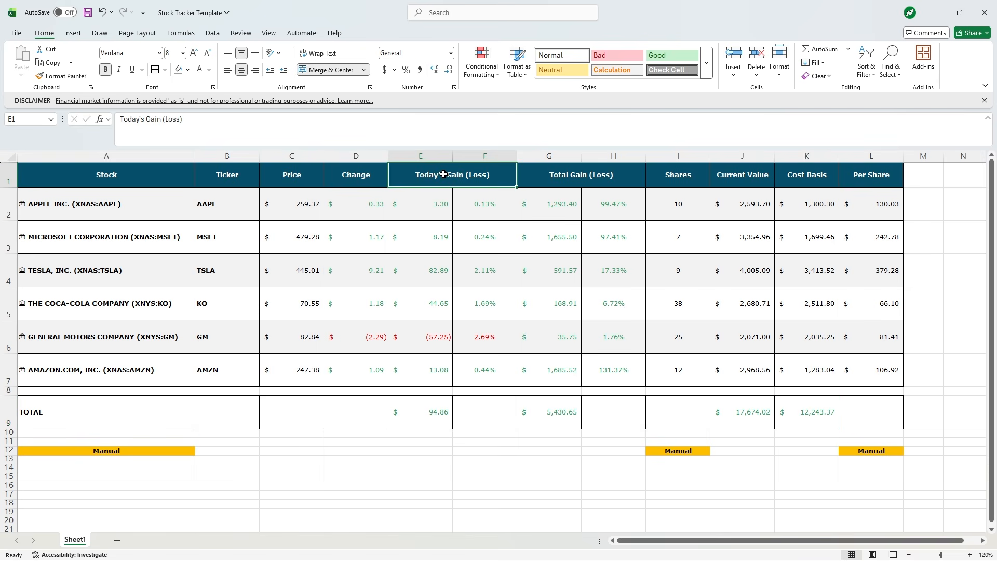
left_click(576, 177)
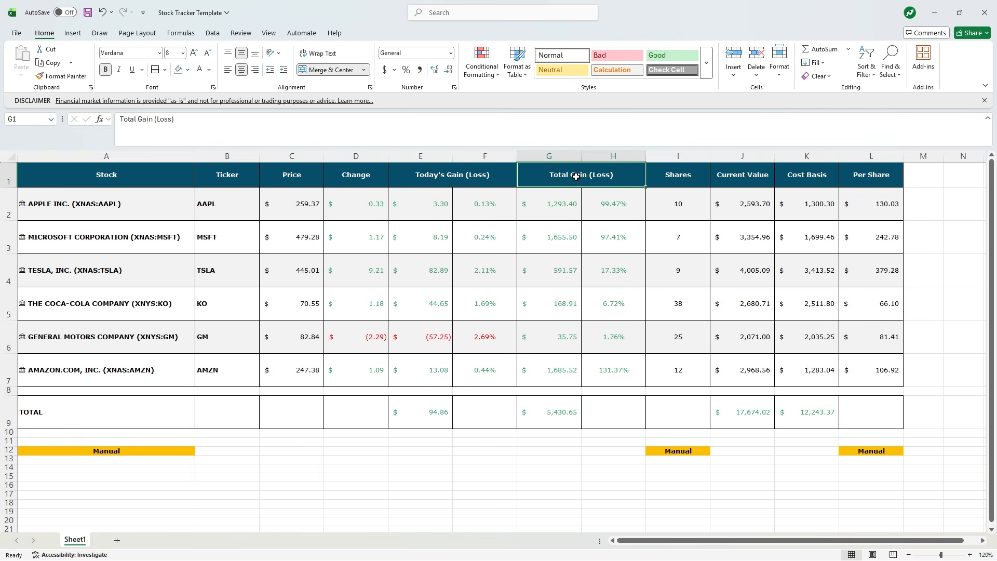
left_click(475, 419)
left_click(606, 410)
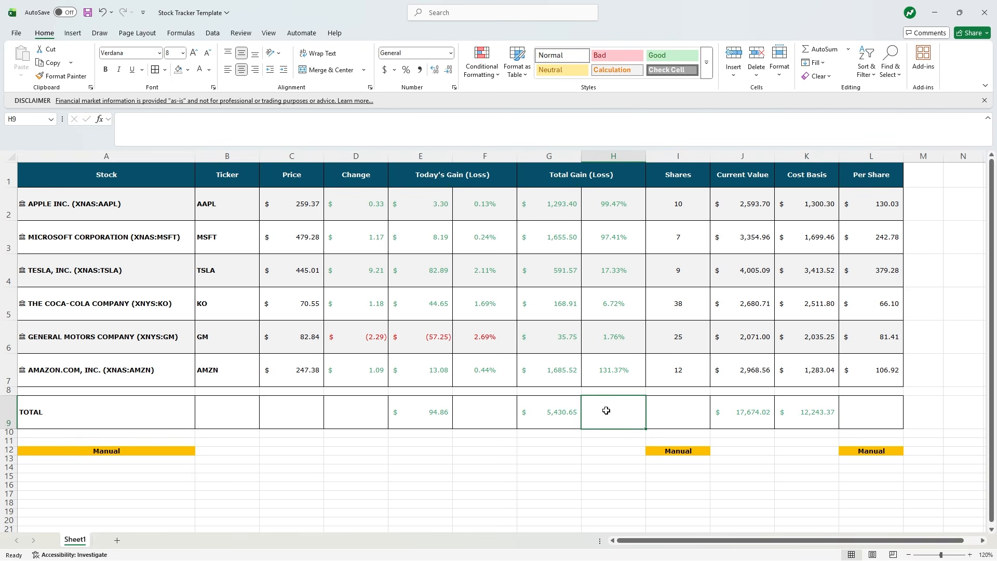
Step: Calculate today's overall percentage gain in F9 of the TOTAL row with =(J9-(J9-E9))/(J9-E9)
left_click(504, 417)
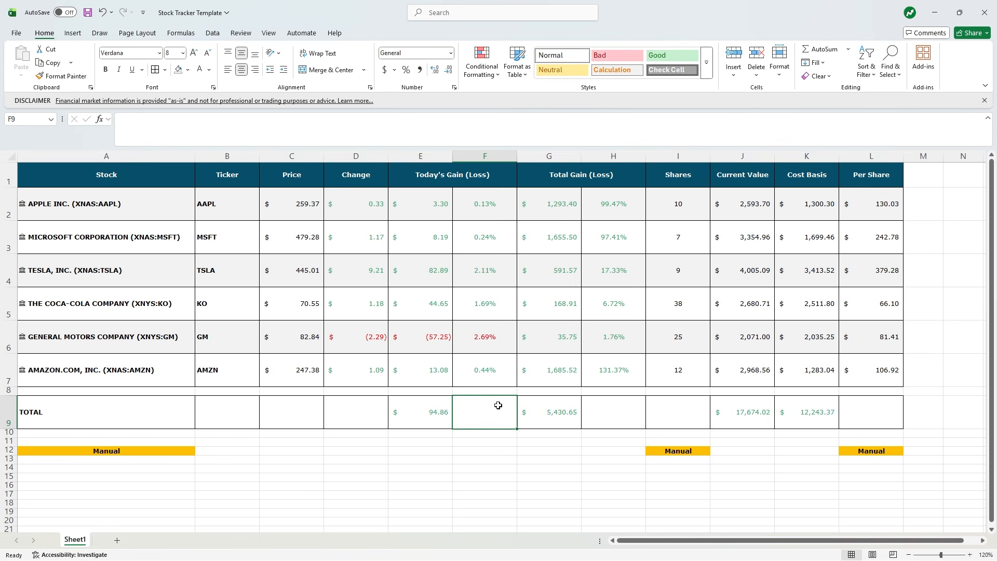
type("=")
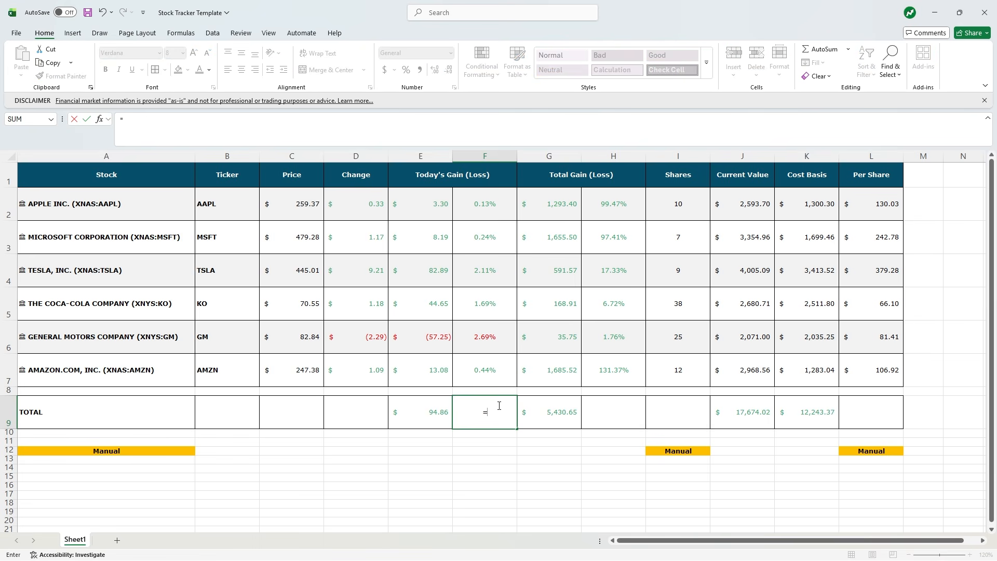
type("(")
left_click(738, 407)
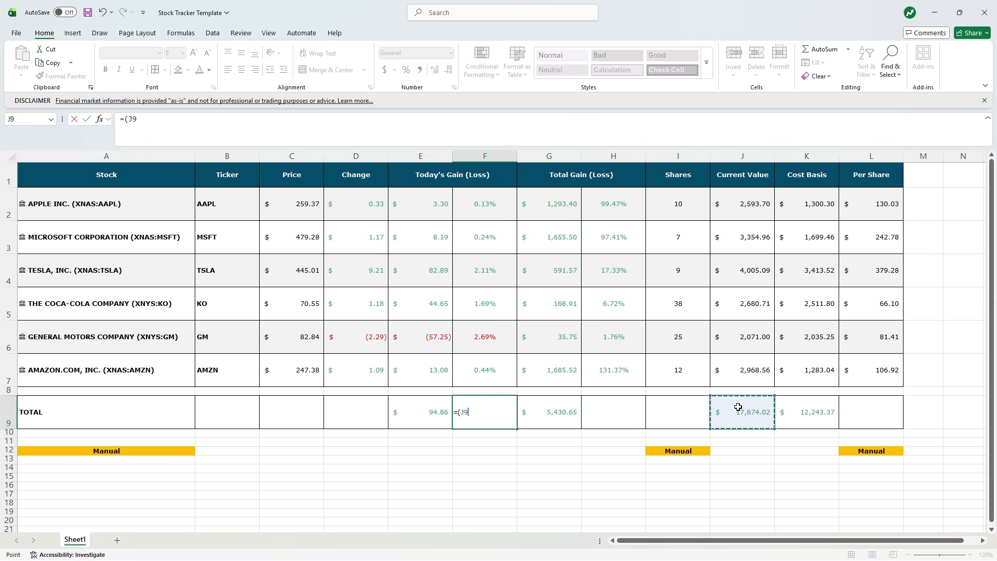
type("-(")
left_click(739, 407)
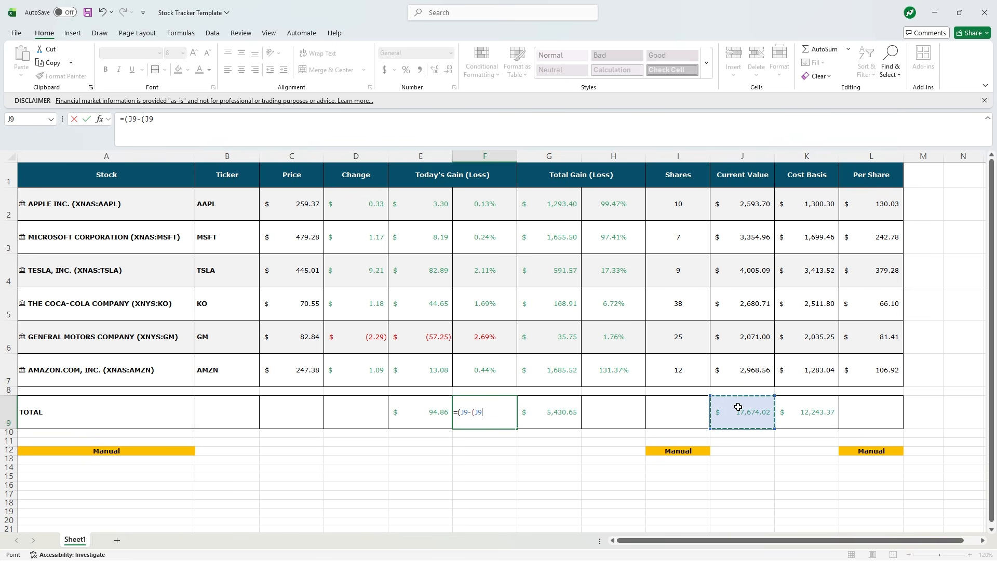
type("-")
left_click(424, 412)
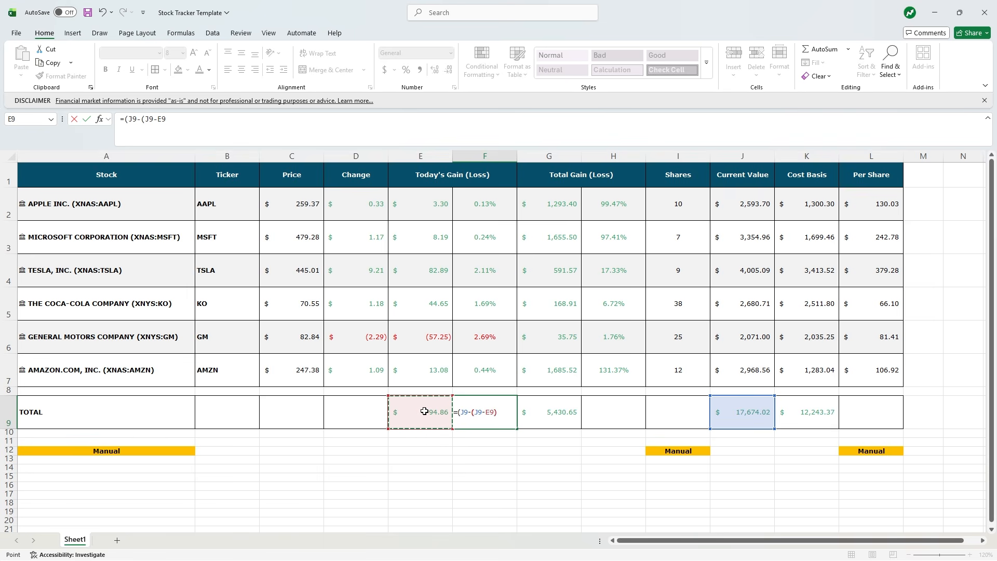
type("))/(")
left_click(760, 410)
type("-")
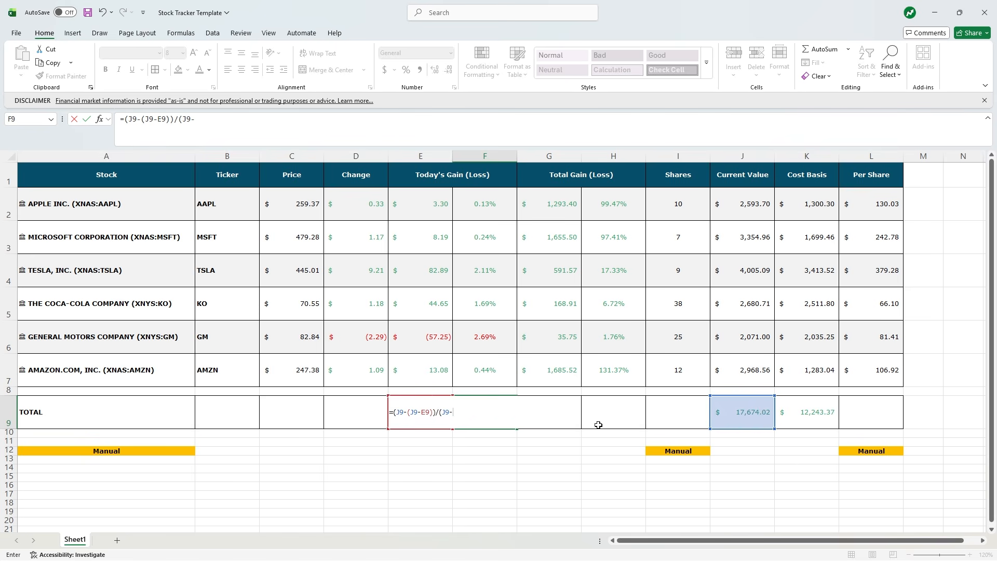
type("E")
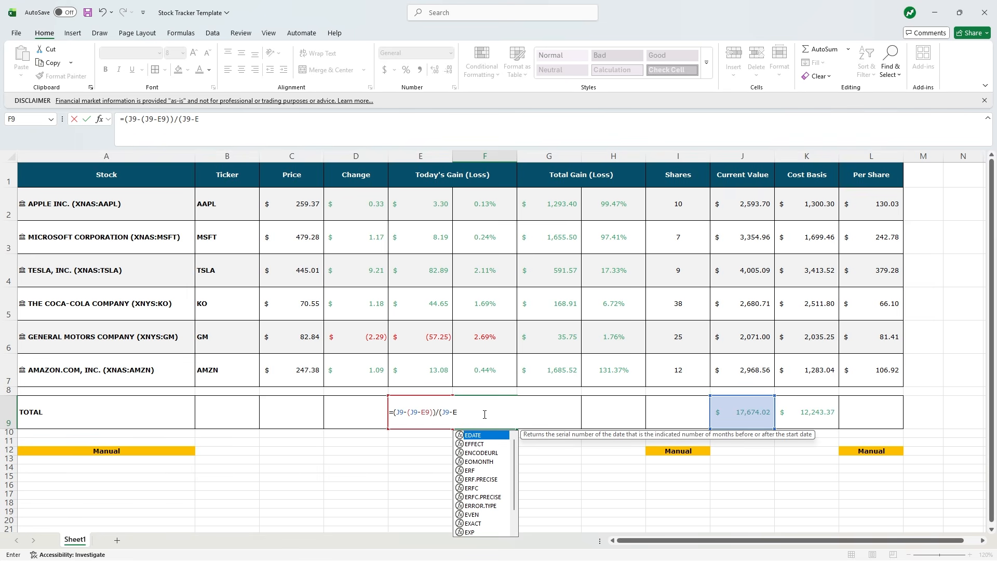
type("9")
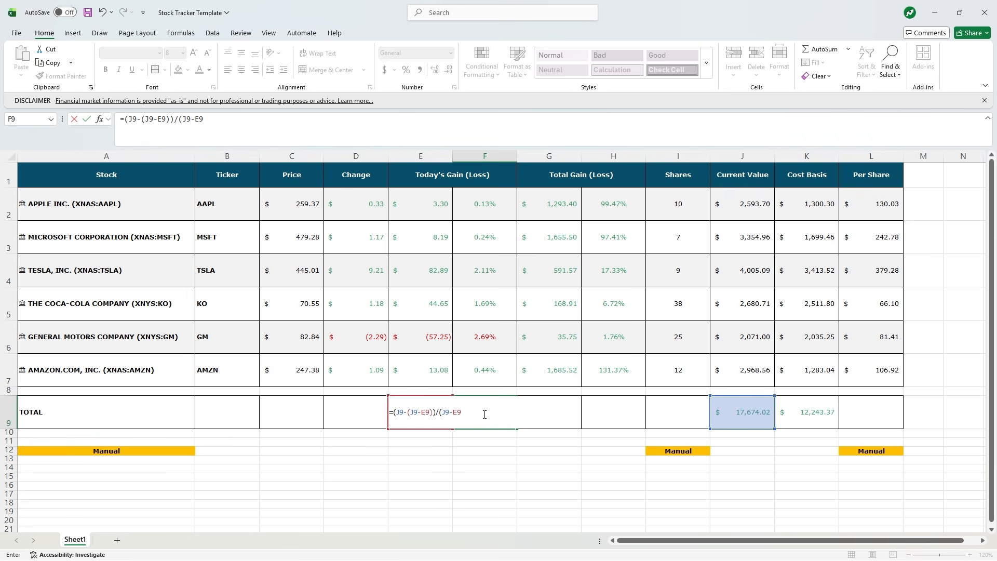
type(")")
key("Return")
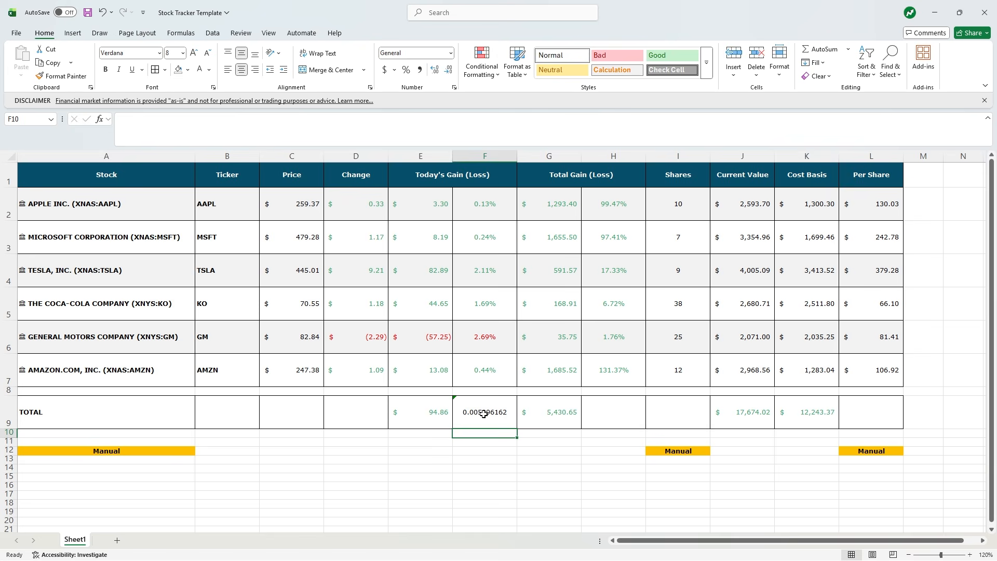
Step: Copy the percentage formatting from F7 onto F9 with Format Painter
left_click(495, 372)
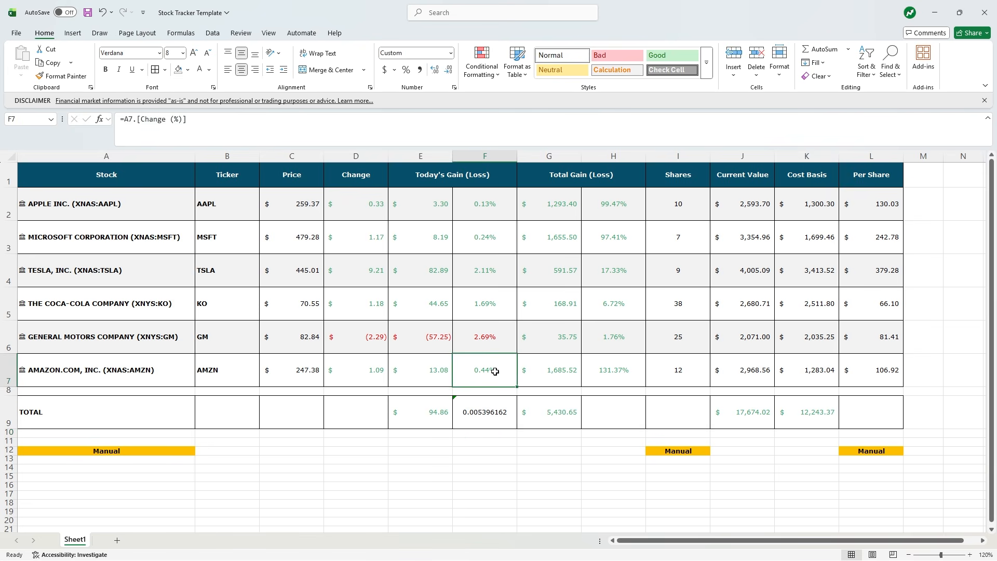
left_click(62, 76)
left_click(497, 407)
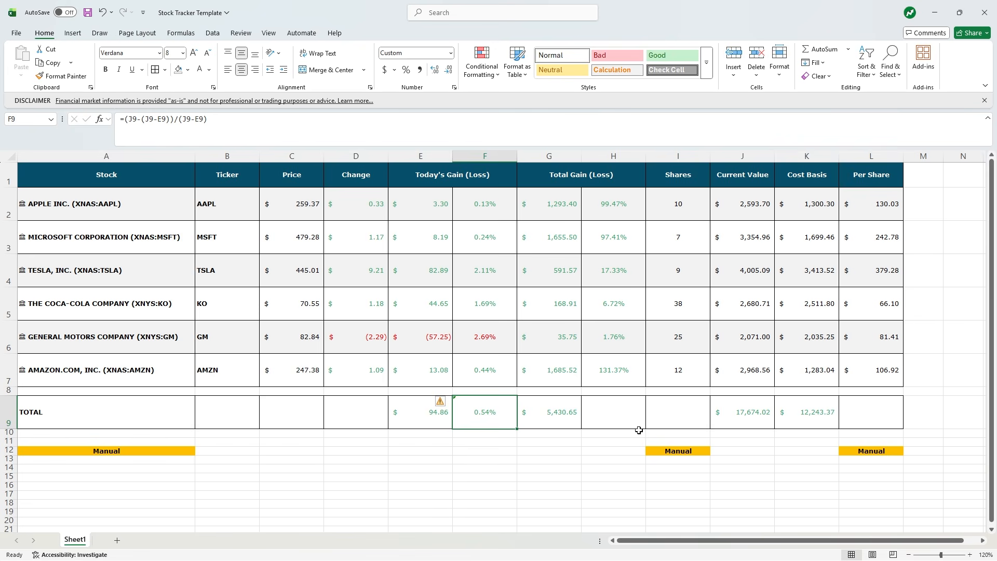
Step: Calculate the overall total percentage gain in H9 of the TOTAL row with =(J9-K9)/K9
left_click(629, 414)
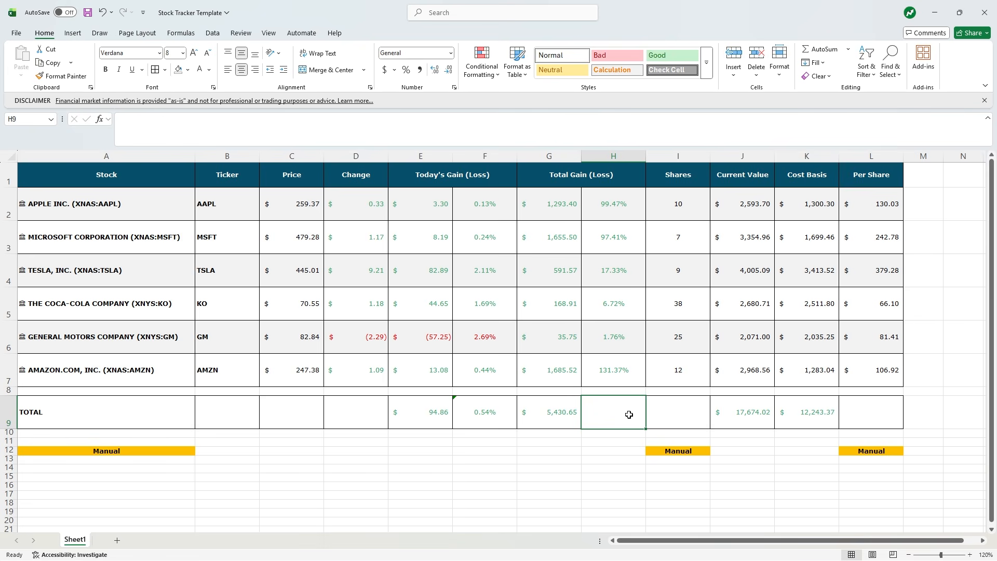
type("=")
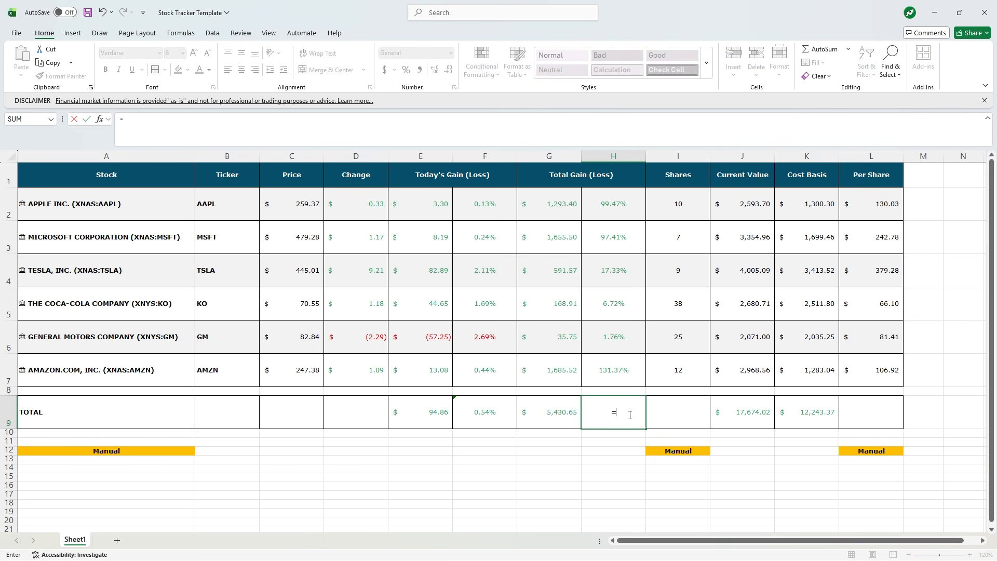
type("(")
left_click(752, 411)
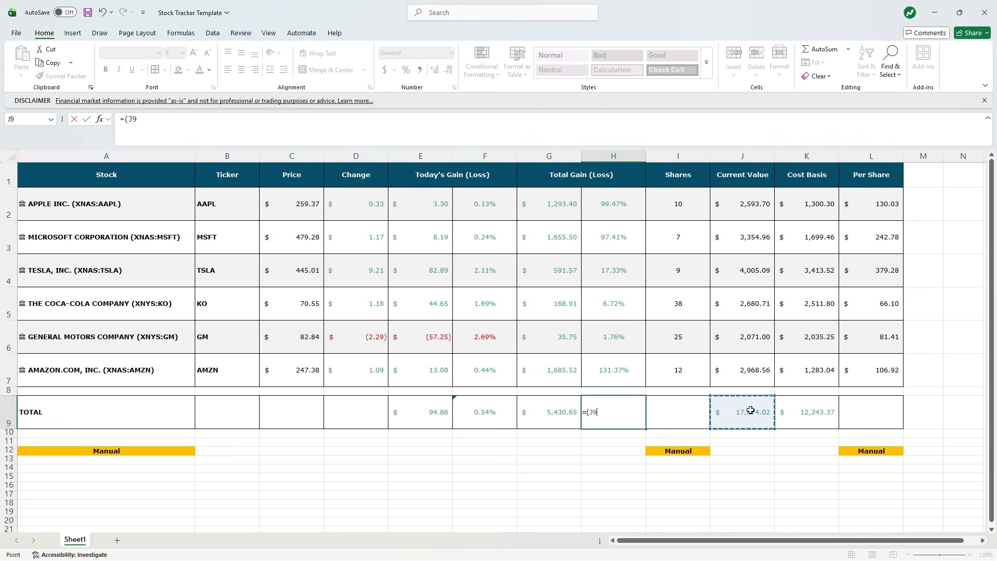
type("-")
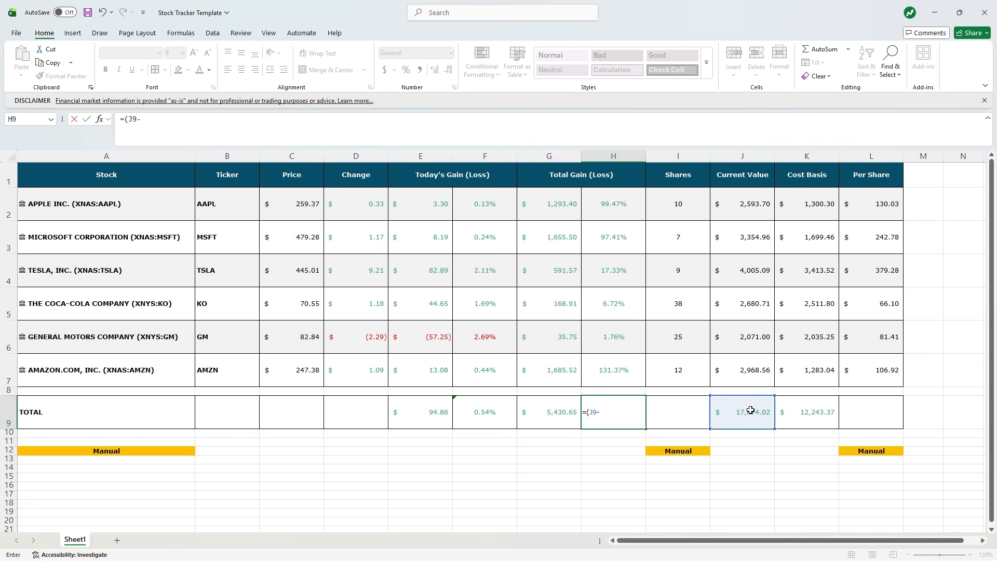
left_click(820, 412)
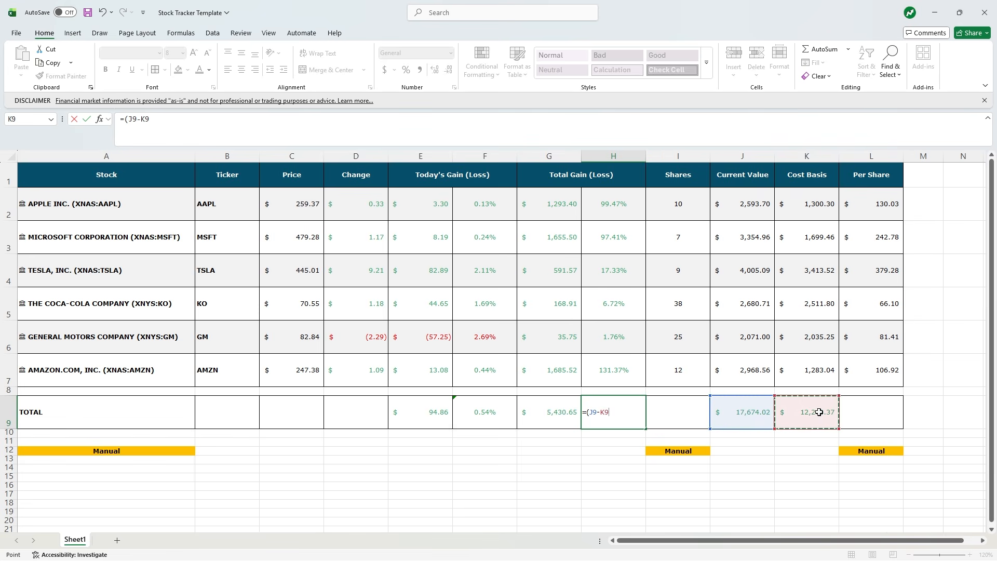
type(")/")
left_click(819, 412)
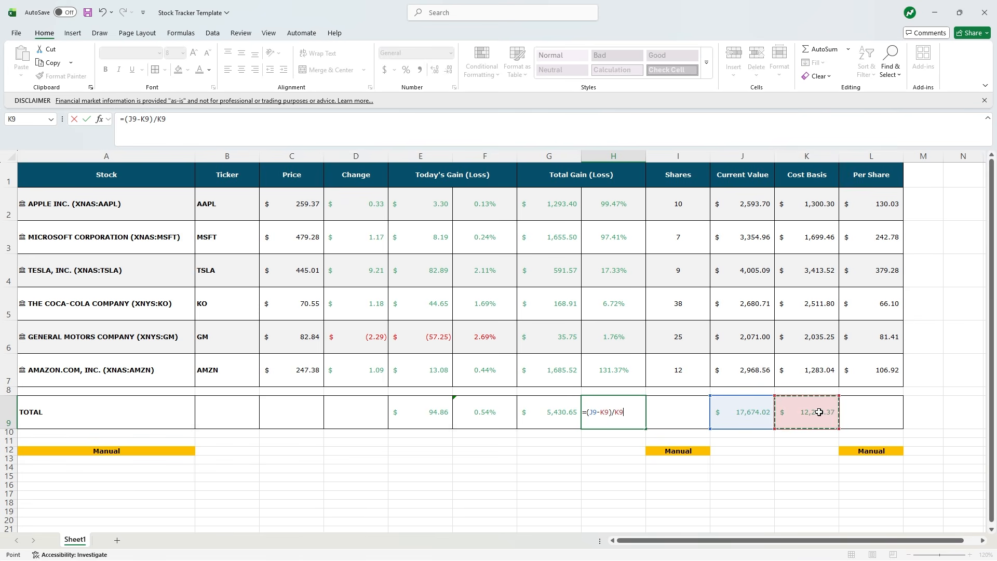
key("Return")
Step: Copy the percentage formatting from H7 onto H9 with Format Painter
left_click(604, 373)
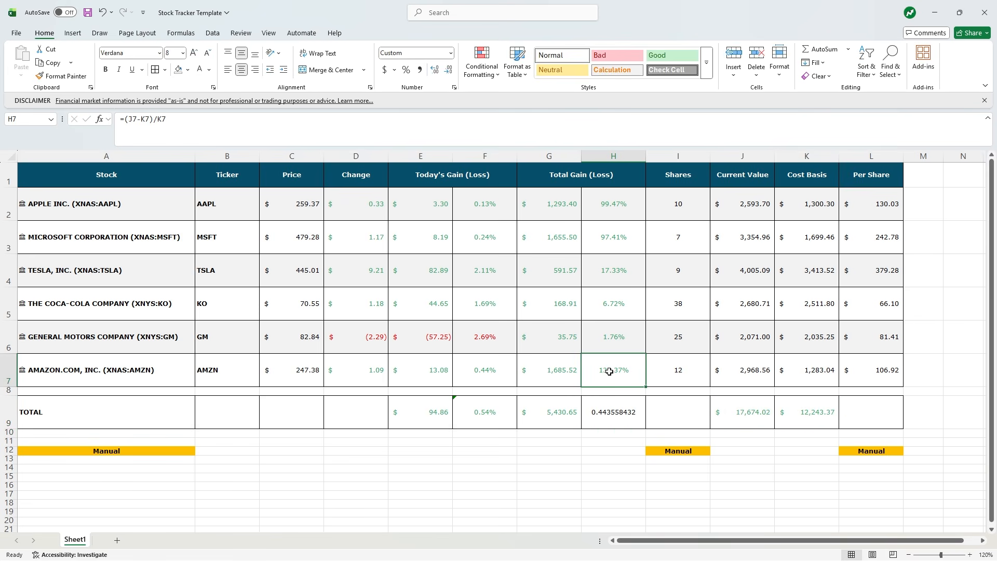
left_click(90, 78)
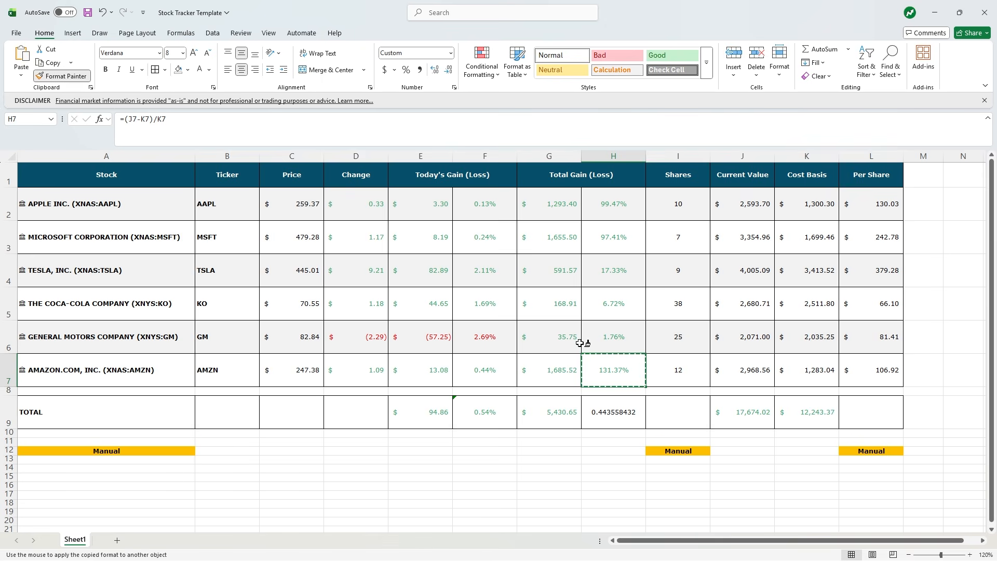
left_click(612, 404)
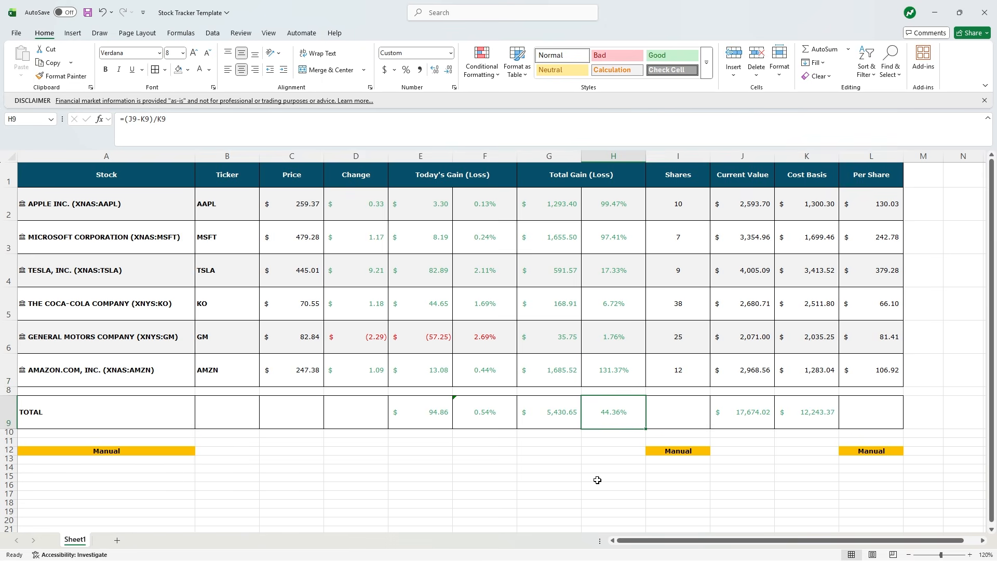
Step: Make all the contents of the TOTAL row (row 9) bold
left_click(8, 412)
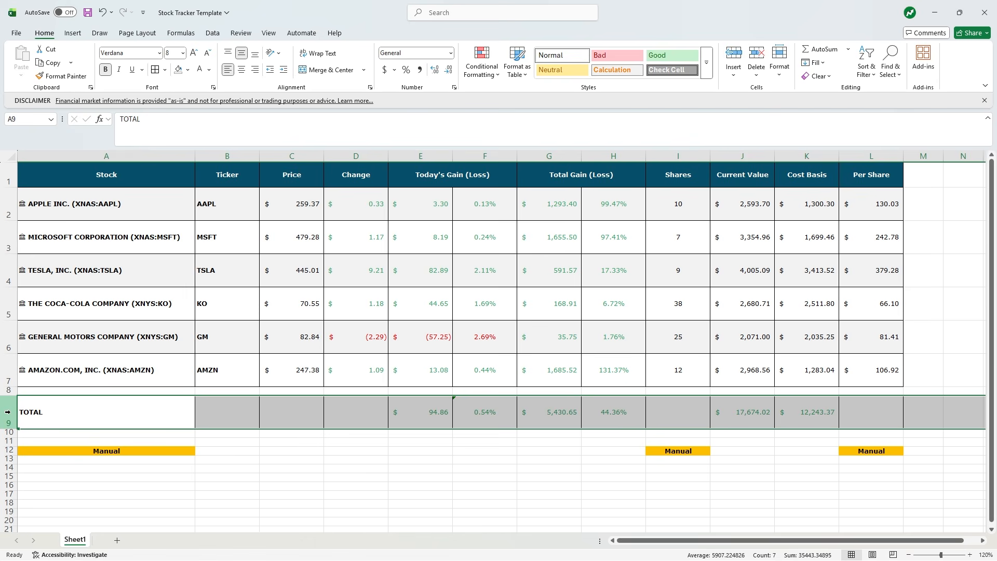
key("ctrl+b")
key("ctrl+b")
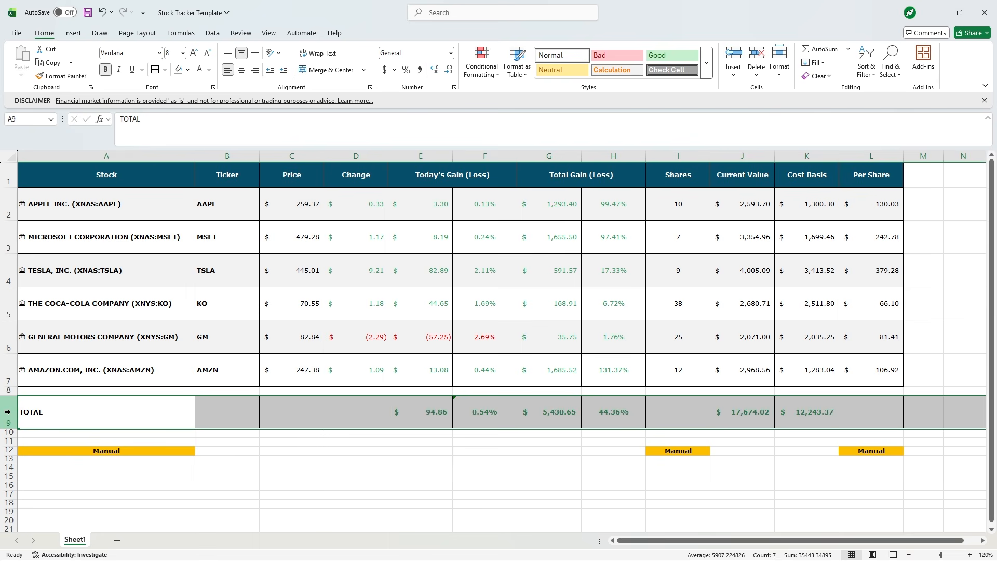
Step: Fill the TOTAL row cells A9:L9 with the lightest gray theme color and save the workbook
left_click_drag(86, 416, 873, 410)
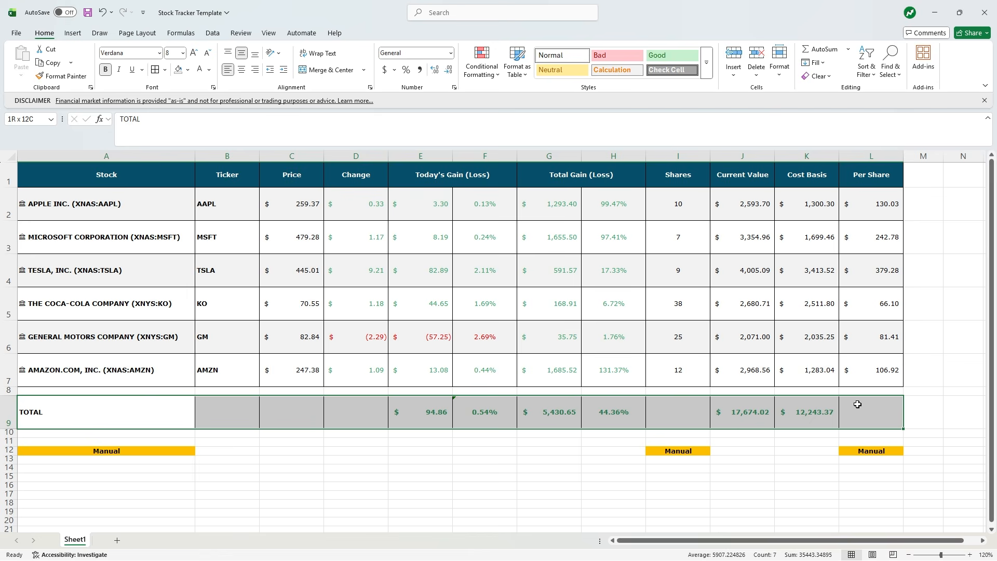
left_click(187, 69)
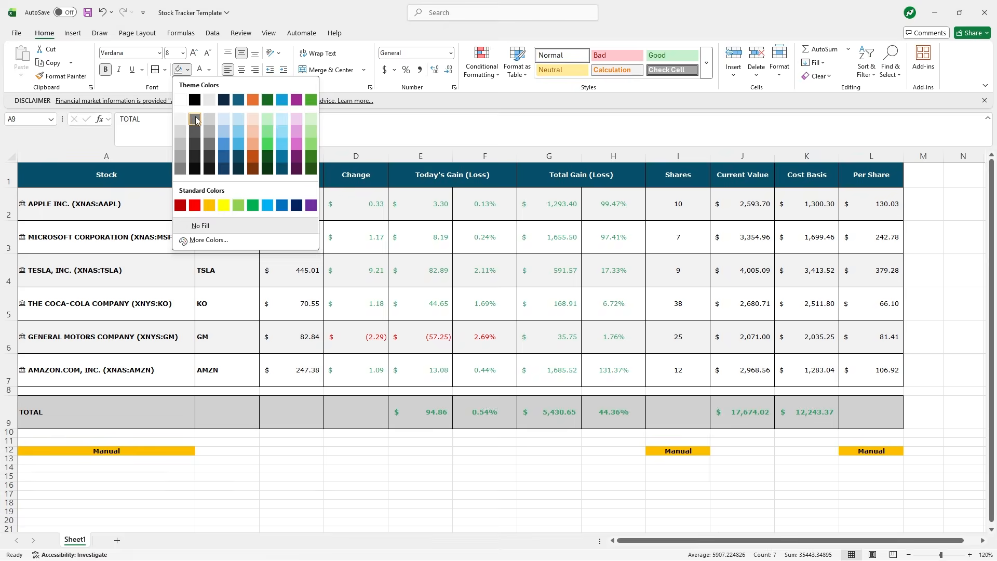
left_click(182, 120)
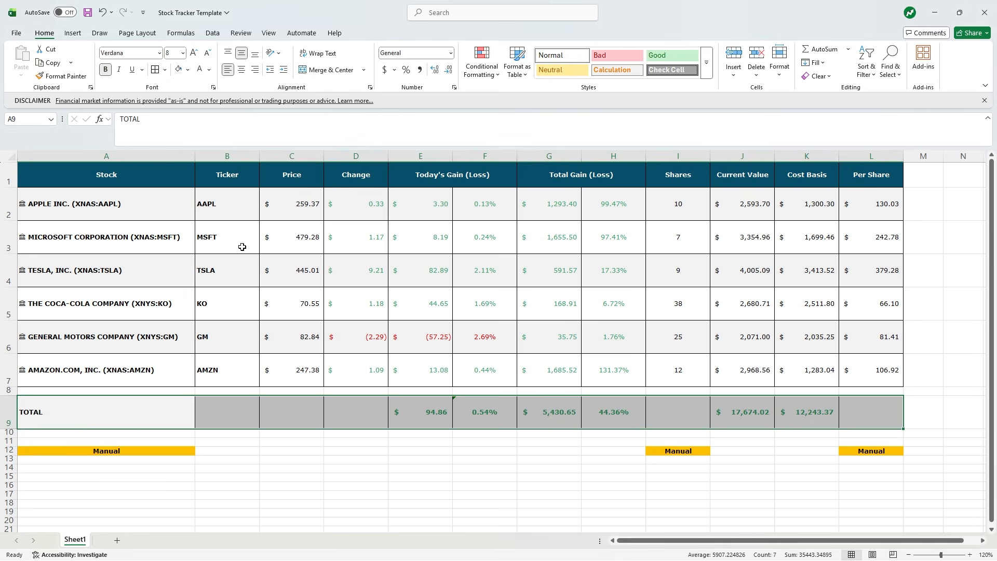
left_click(234, 238)
left_click(88, 11)
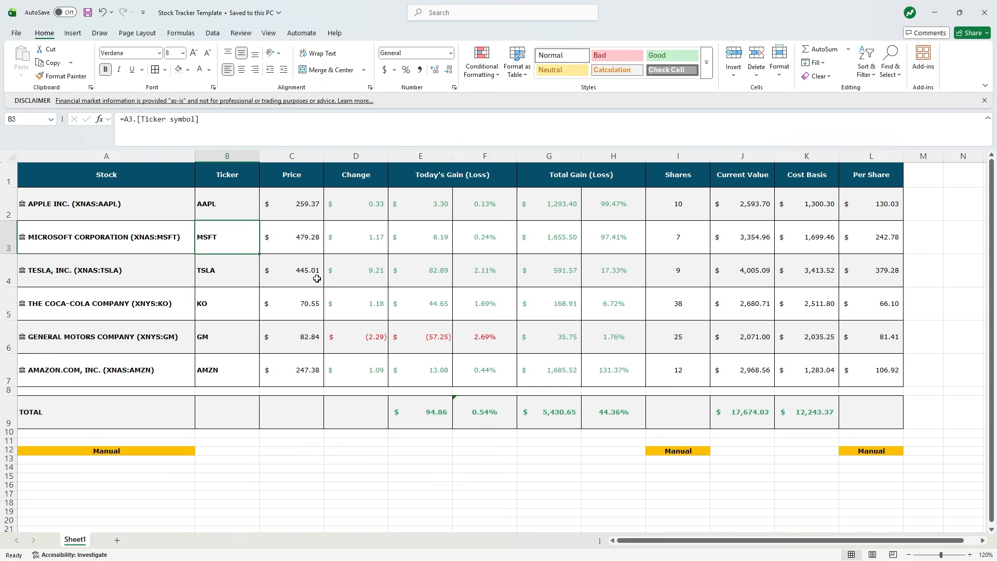
Step: Turn off the worksheet's gridlines and save the workbook
left_click(269, 34)
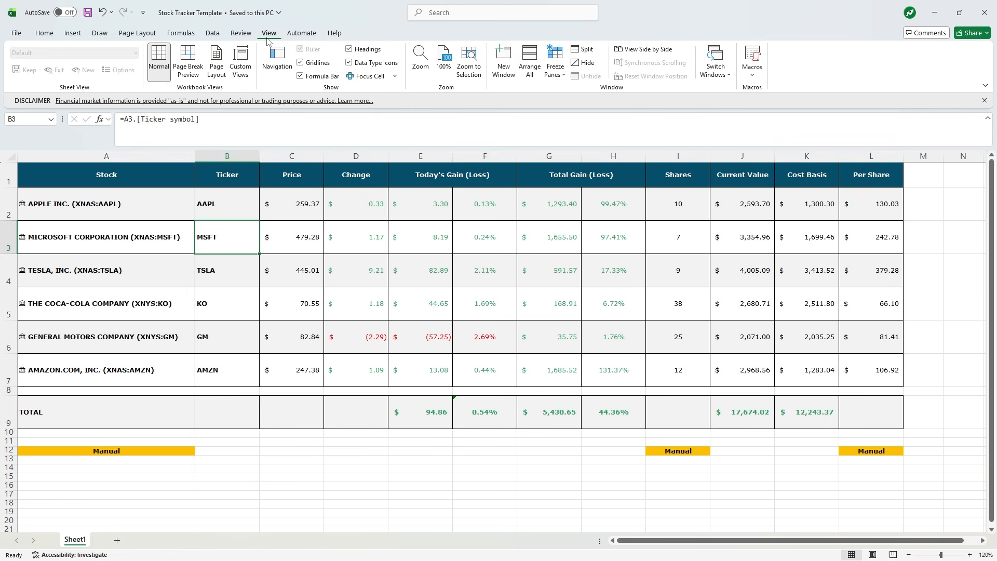
left_click(301, 63)
left_click(462, 265)
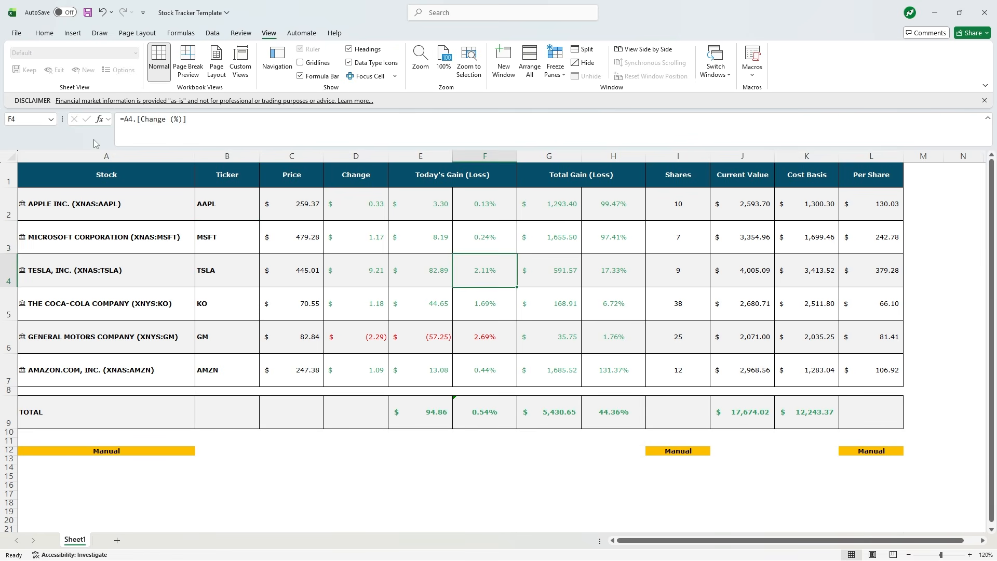
left_click(44, 33)
key("ctrl+s")
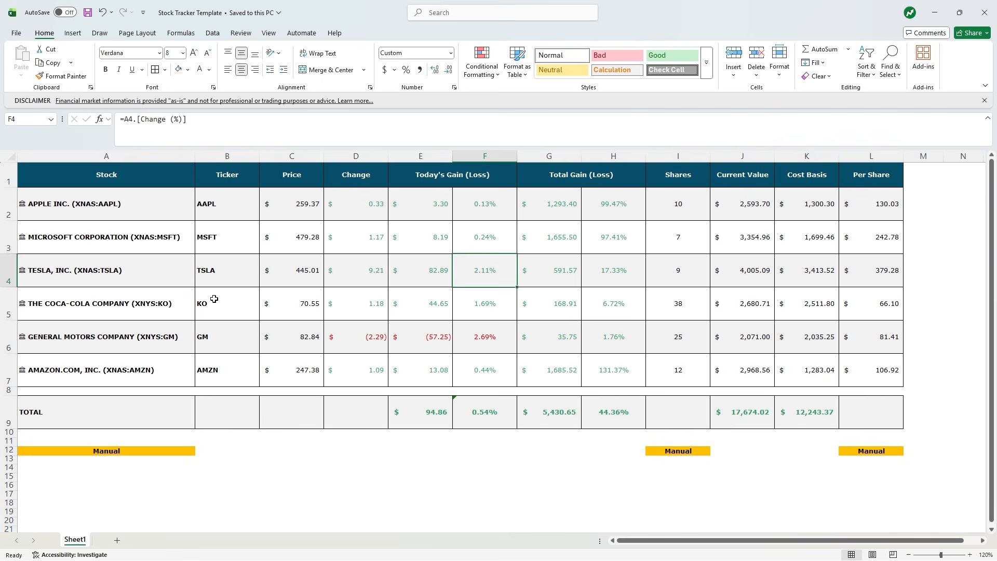
left_click(183, 450)
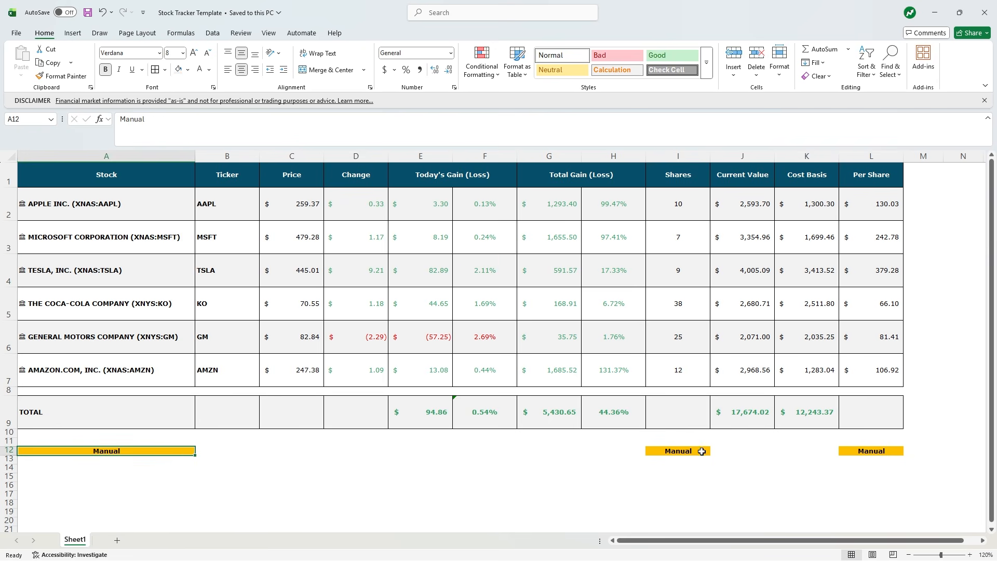
left_click(141, 156)
left_click(680, 156)
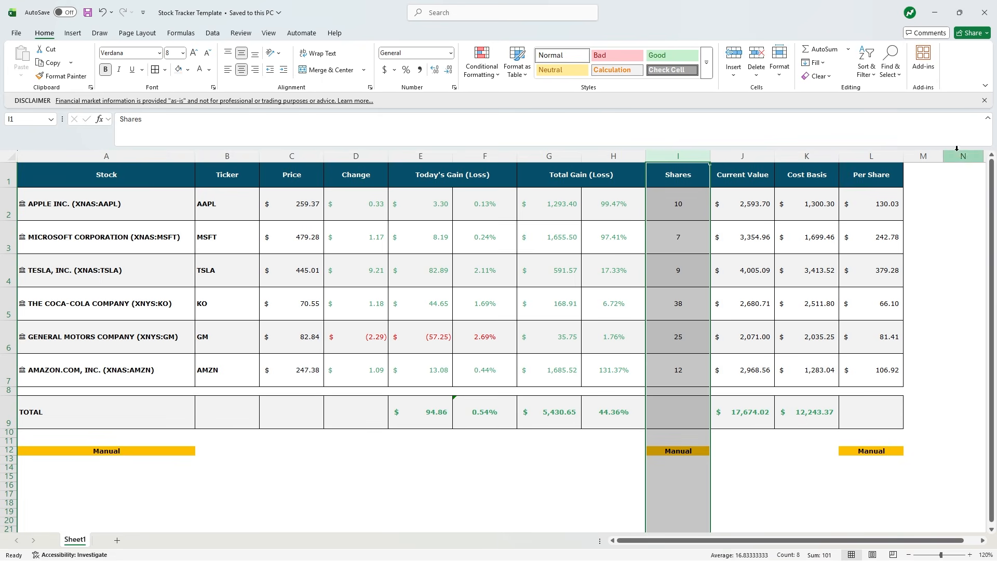
left_click(868, 156)
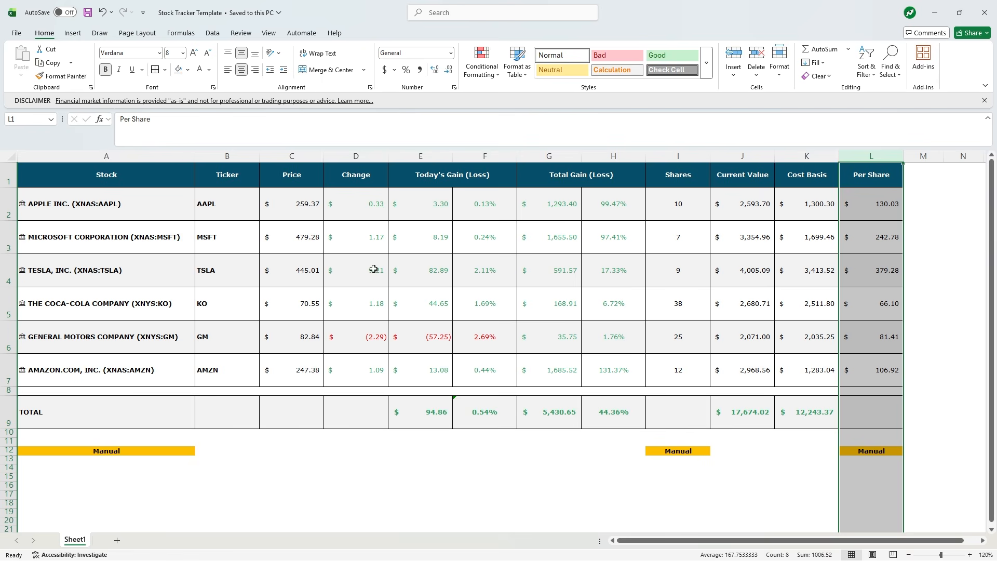
left_click(447, 451)
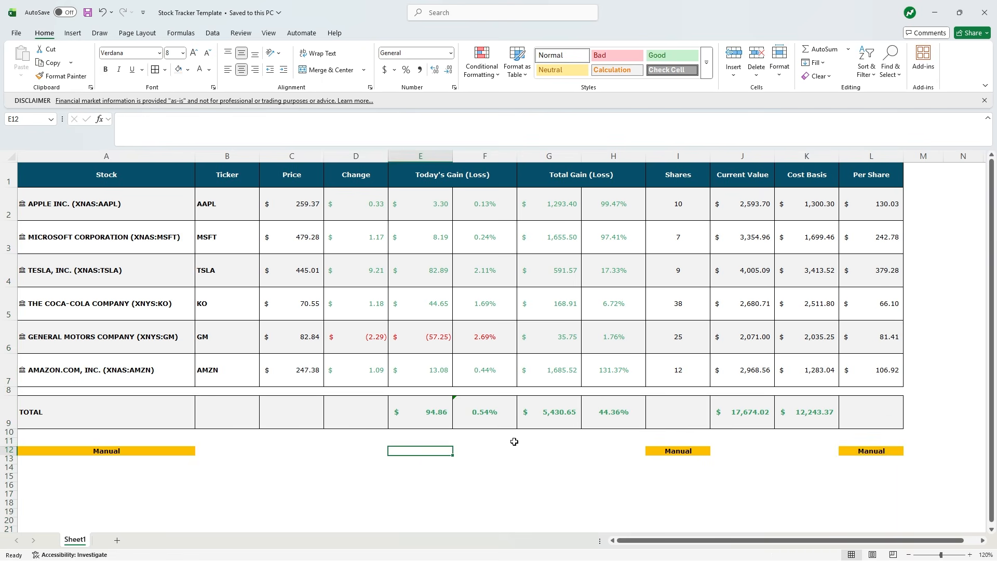